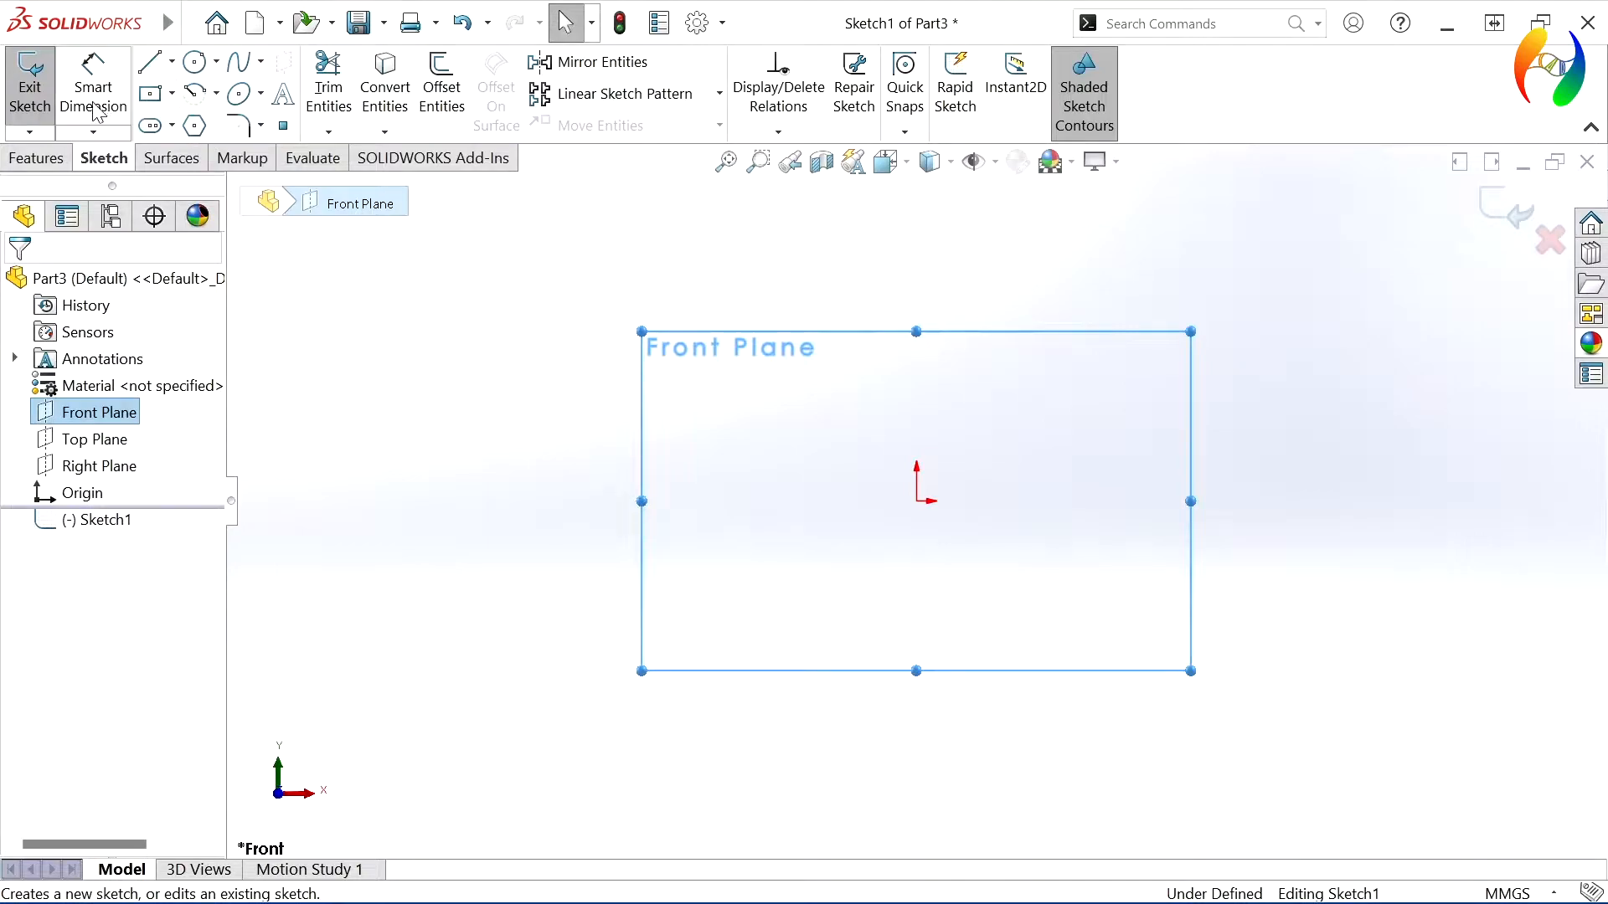
Sketch a center rectangle about 78 mm wide, centred on the origin
{"action": "left_click", "coordinate": [164, 95]}
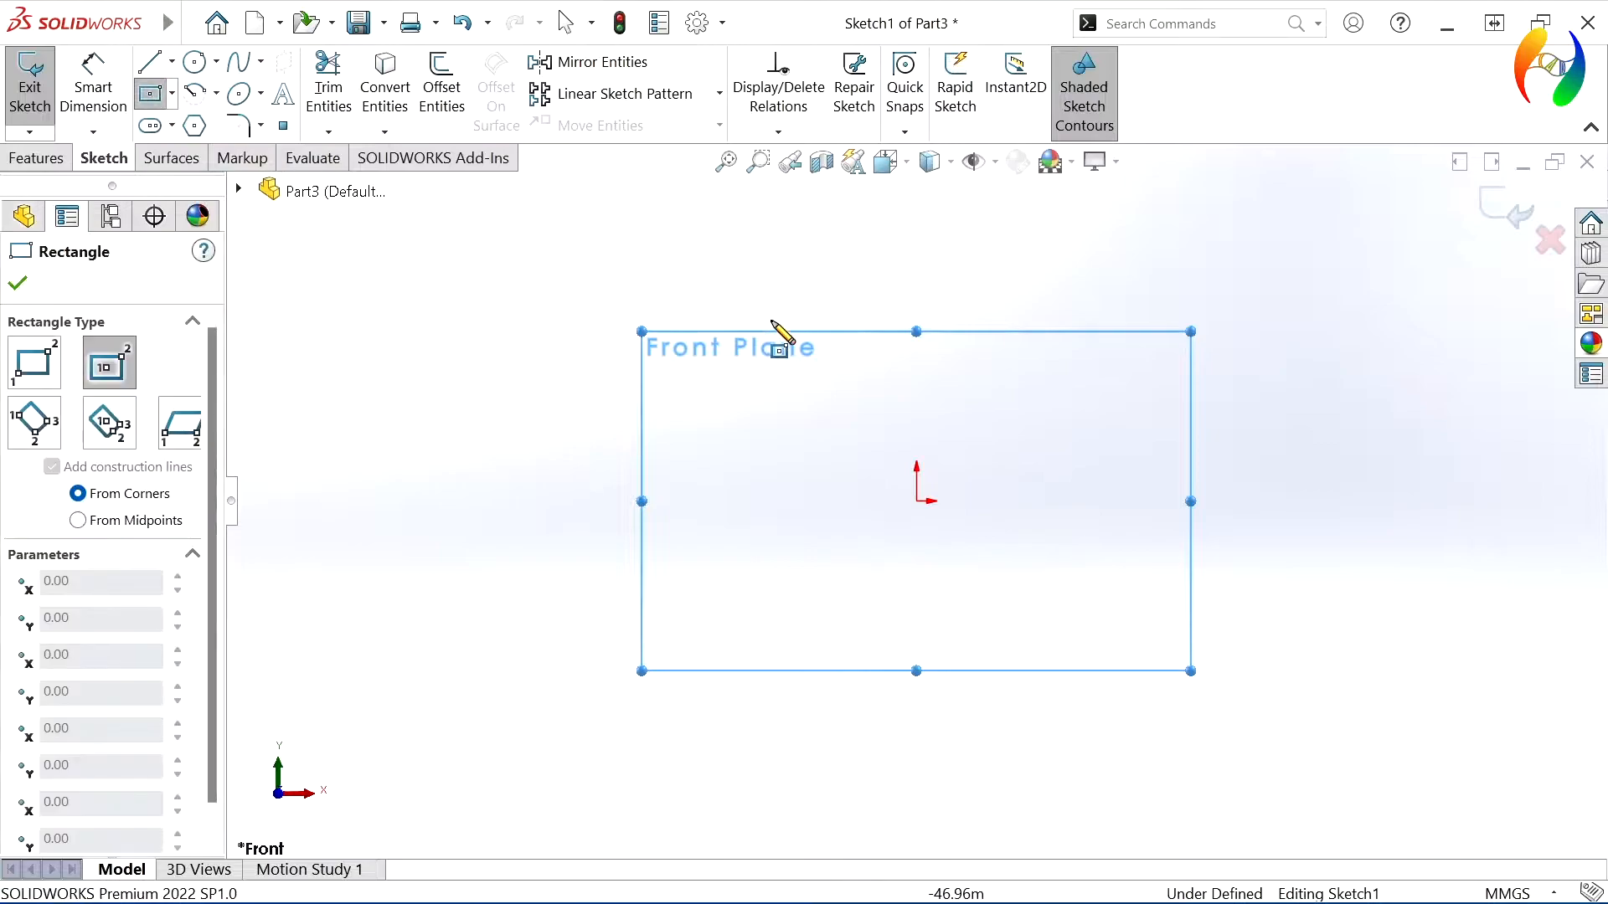
{"action": "left_click", "coordinate": [917, 501]}
{"action": "left_click", "coordinate": [1038, 622]}
Dimension the rectangle's top edge to 142 mm
{"action": "left_click", "coordinate": [93, 92]}
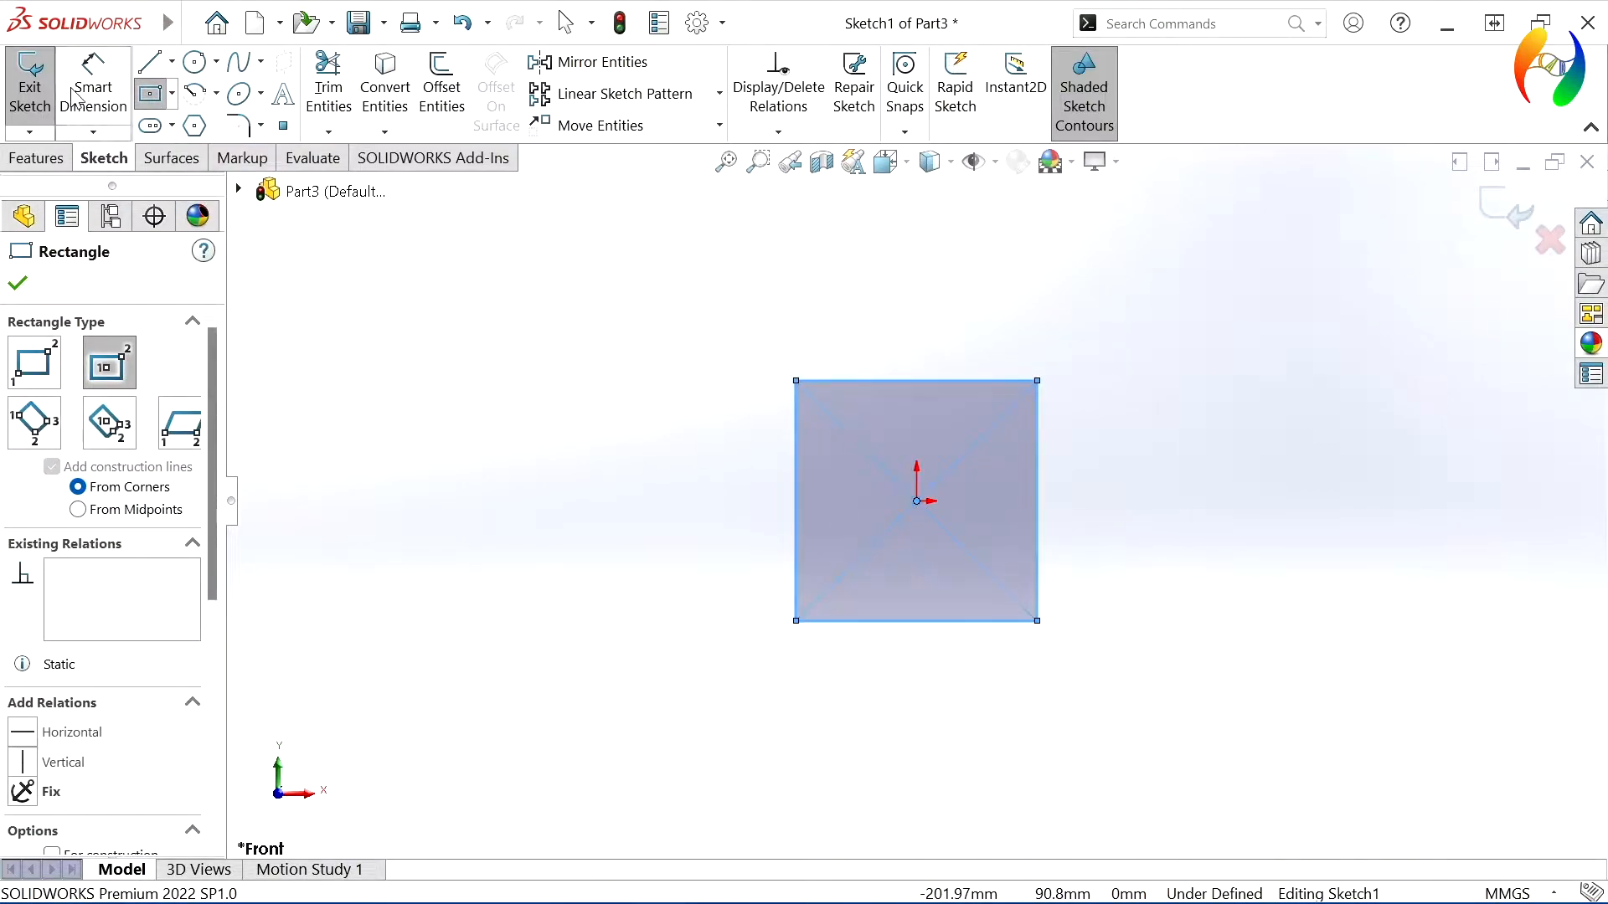
{"action": "left_click", "coordinate": [871, 381]}
{"action": "left_click", "coordinate": [884, 331]}
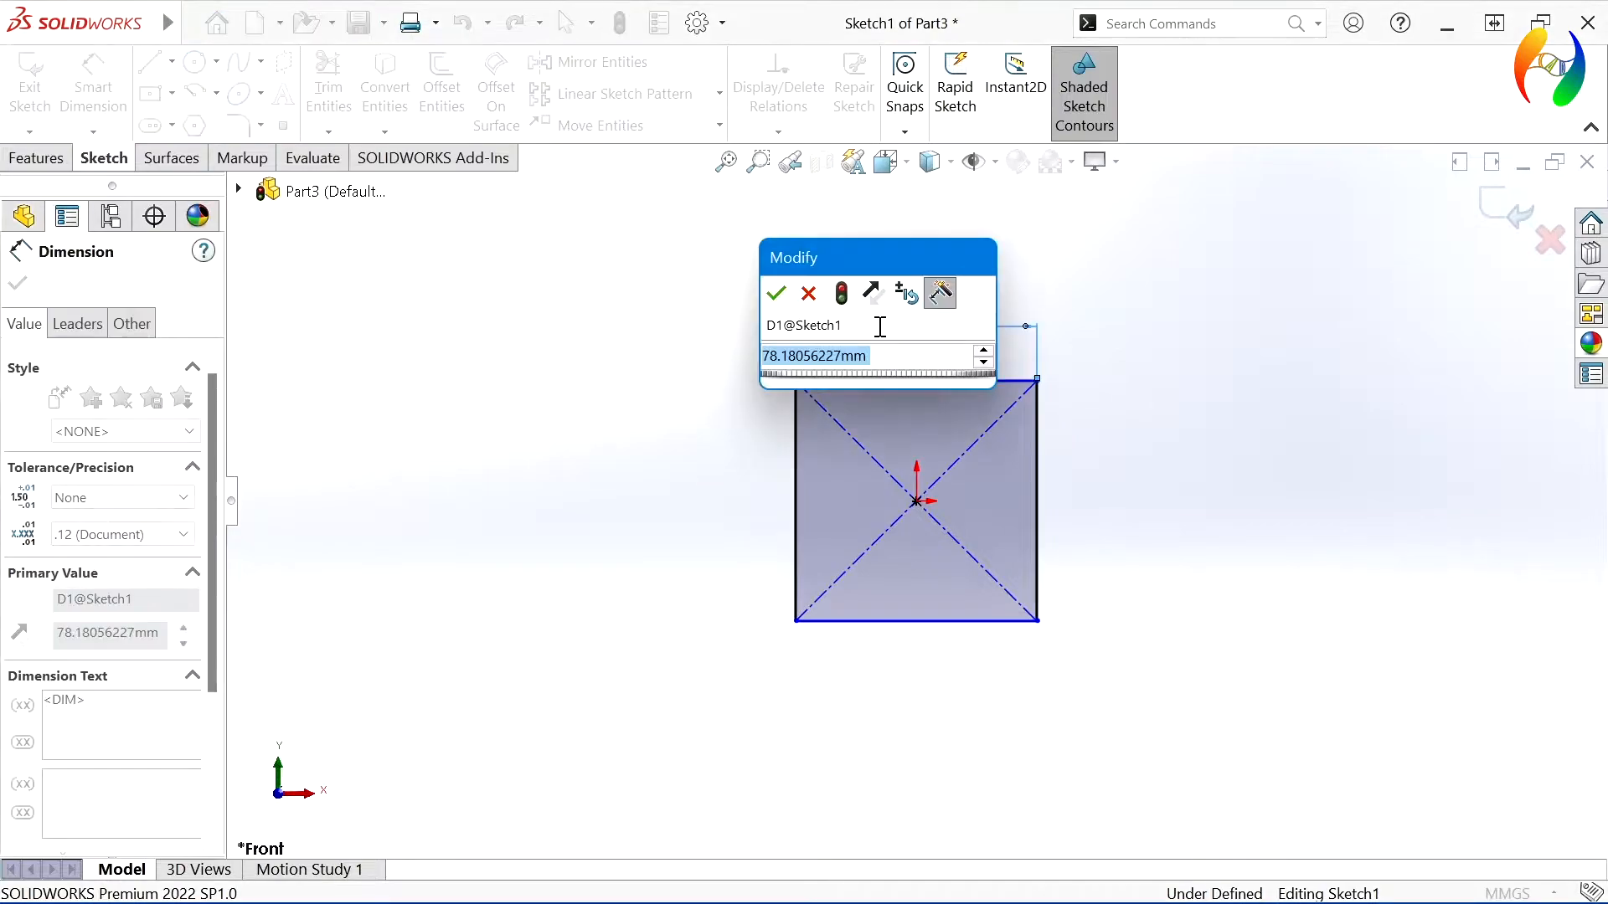
{"action": "type", "text": "142"}
{"action": "key", "text": "Return"}
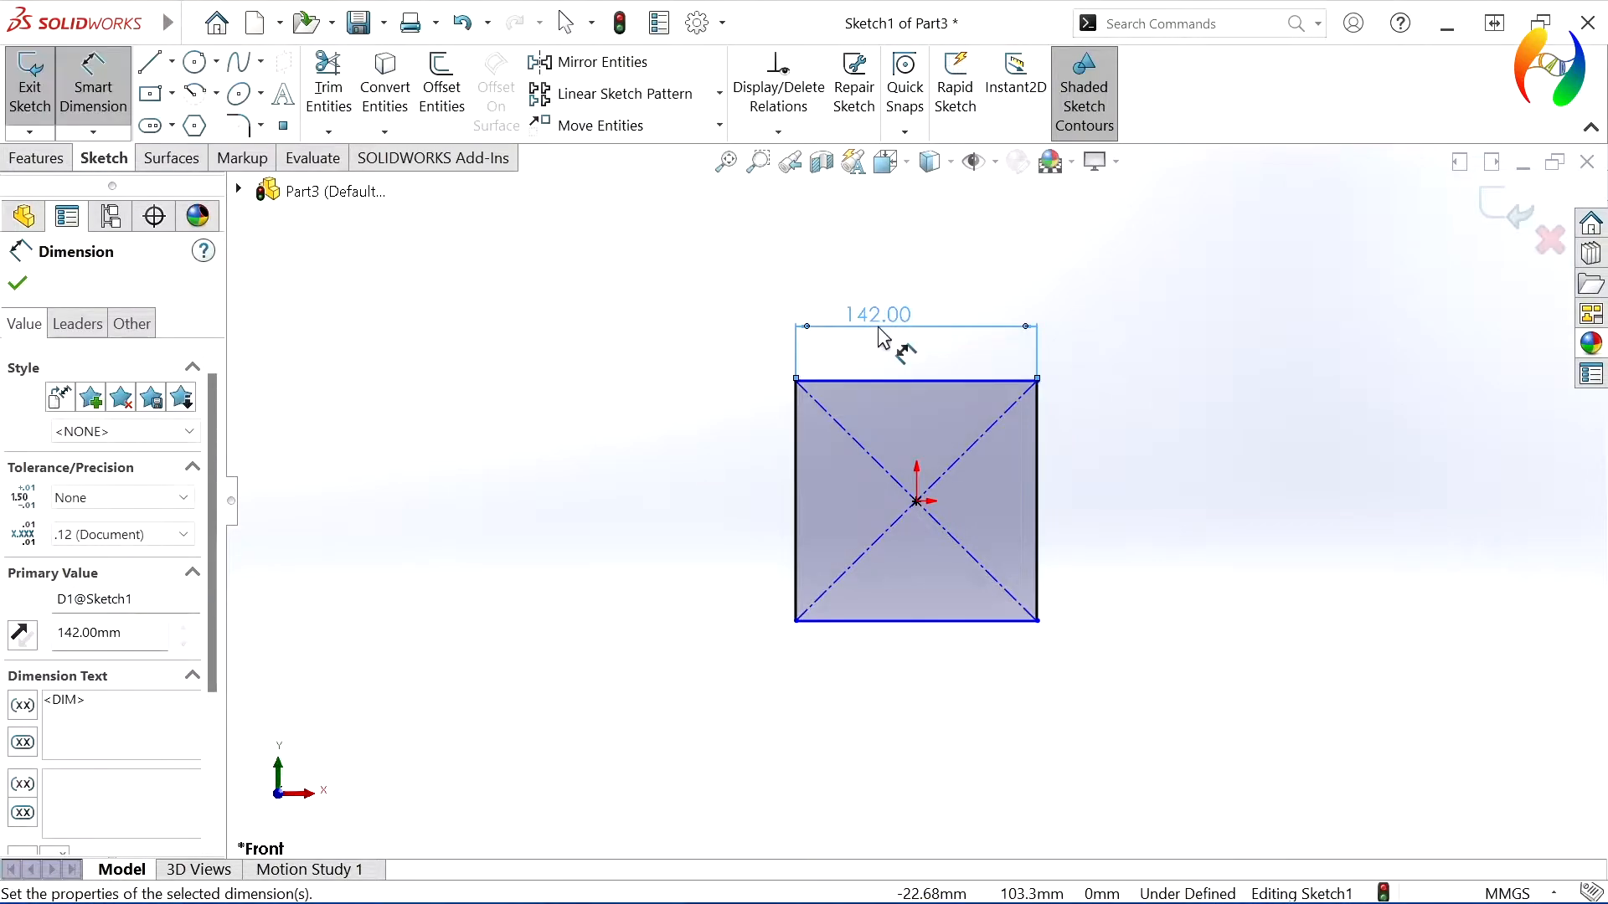
{"action": "left_click", "coordinate": [1246, 366]}
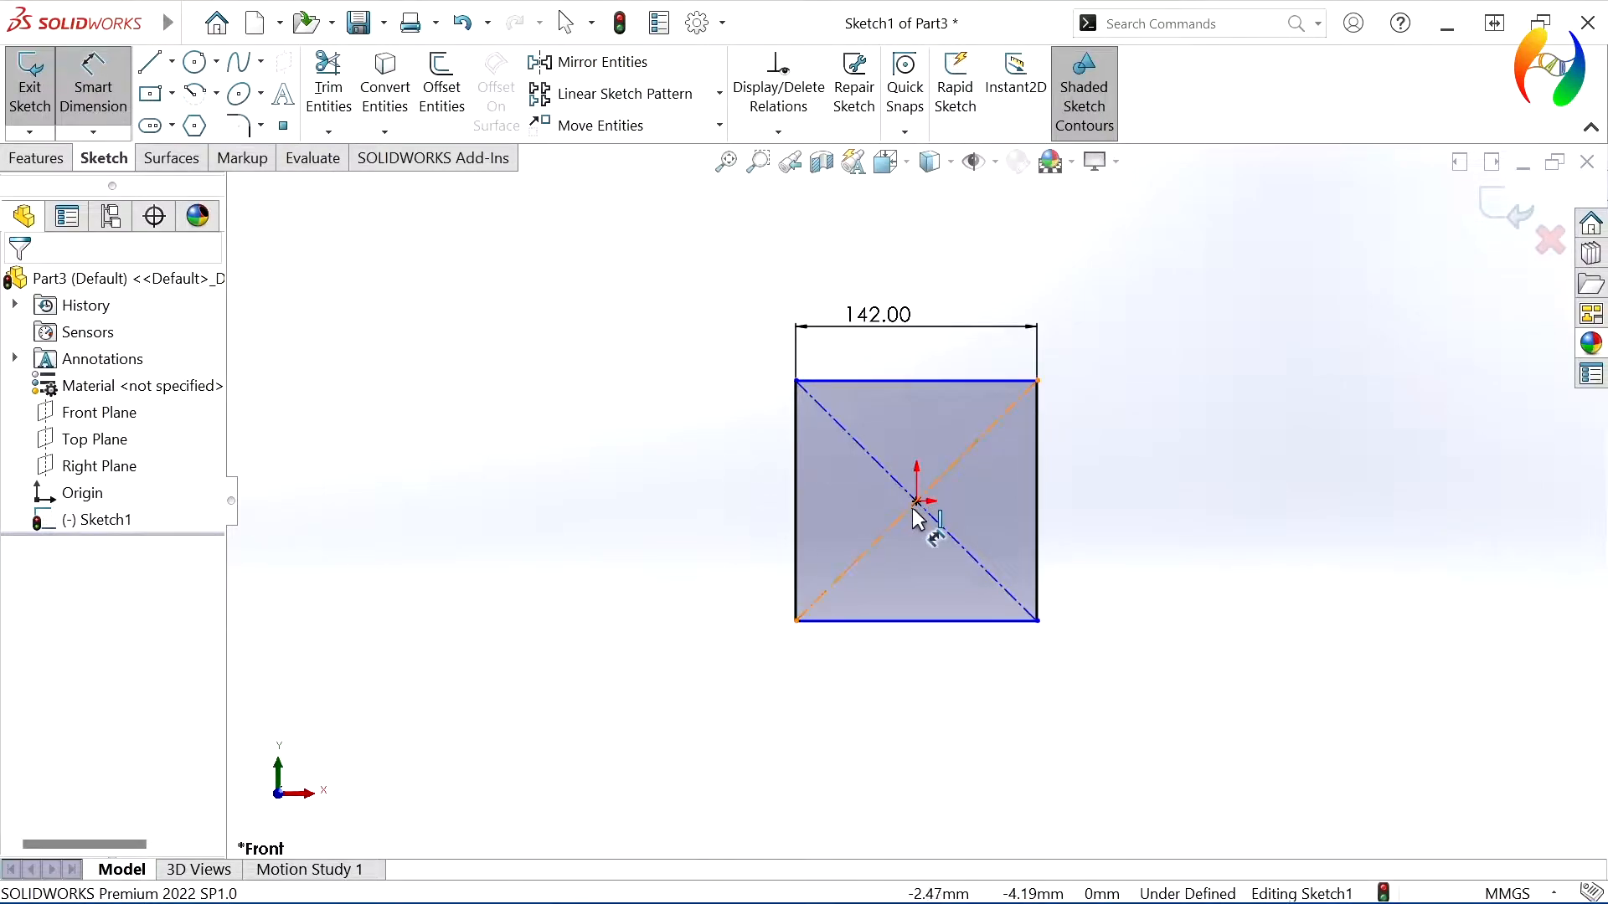
{"action": "key", "text": "Escape"}
Add an equal relation between the rectangle's top and right edges to make it a square
{"action": "left_click", "coordinate": [942, 382]}
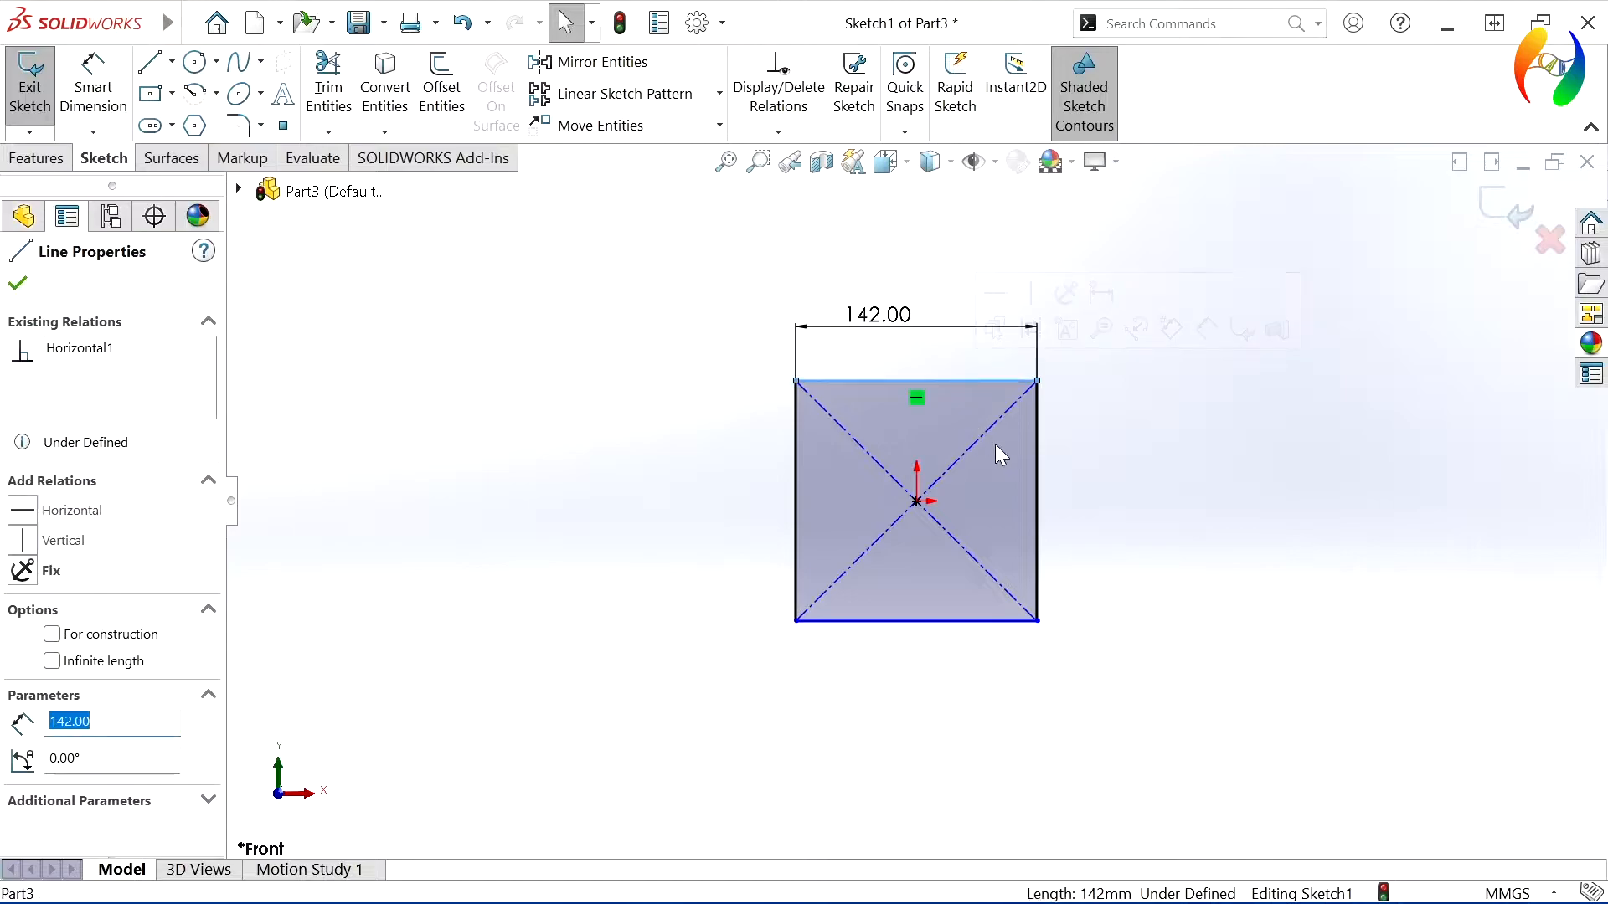
{"action": "left_click", "coordinate": [1037, 474], "text": "ctrl"}
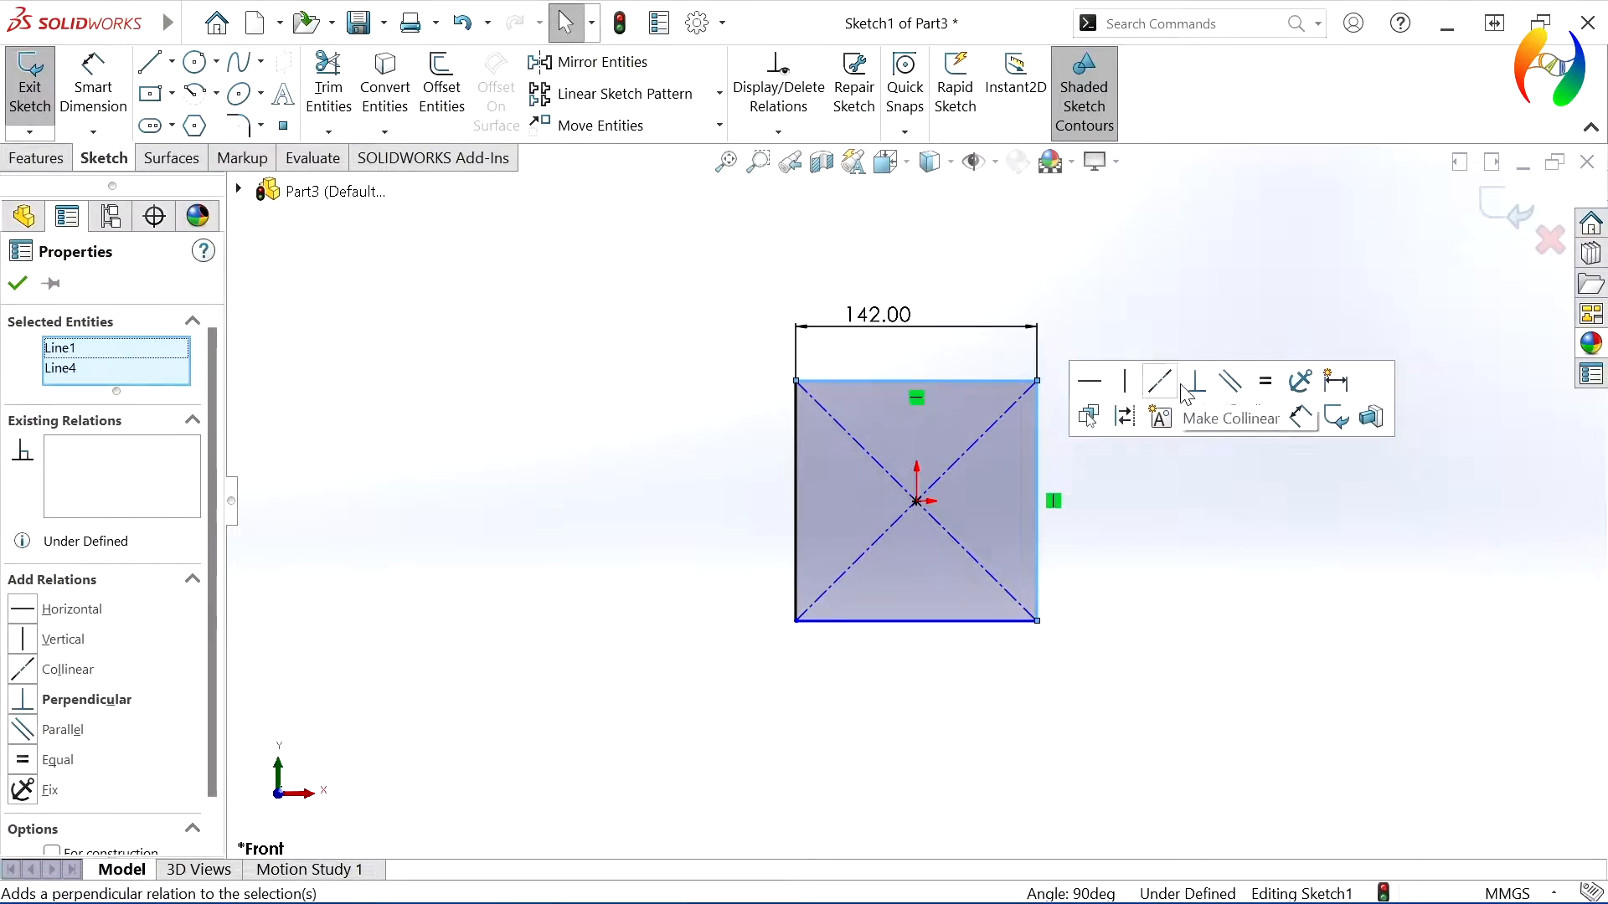
{"action": "left_click", "coordinate": [1266, 381]}
{"action": "left_click", "coordinate": [1195, 668]}
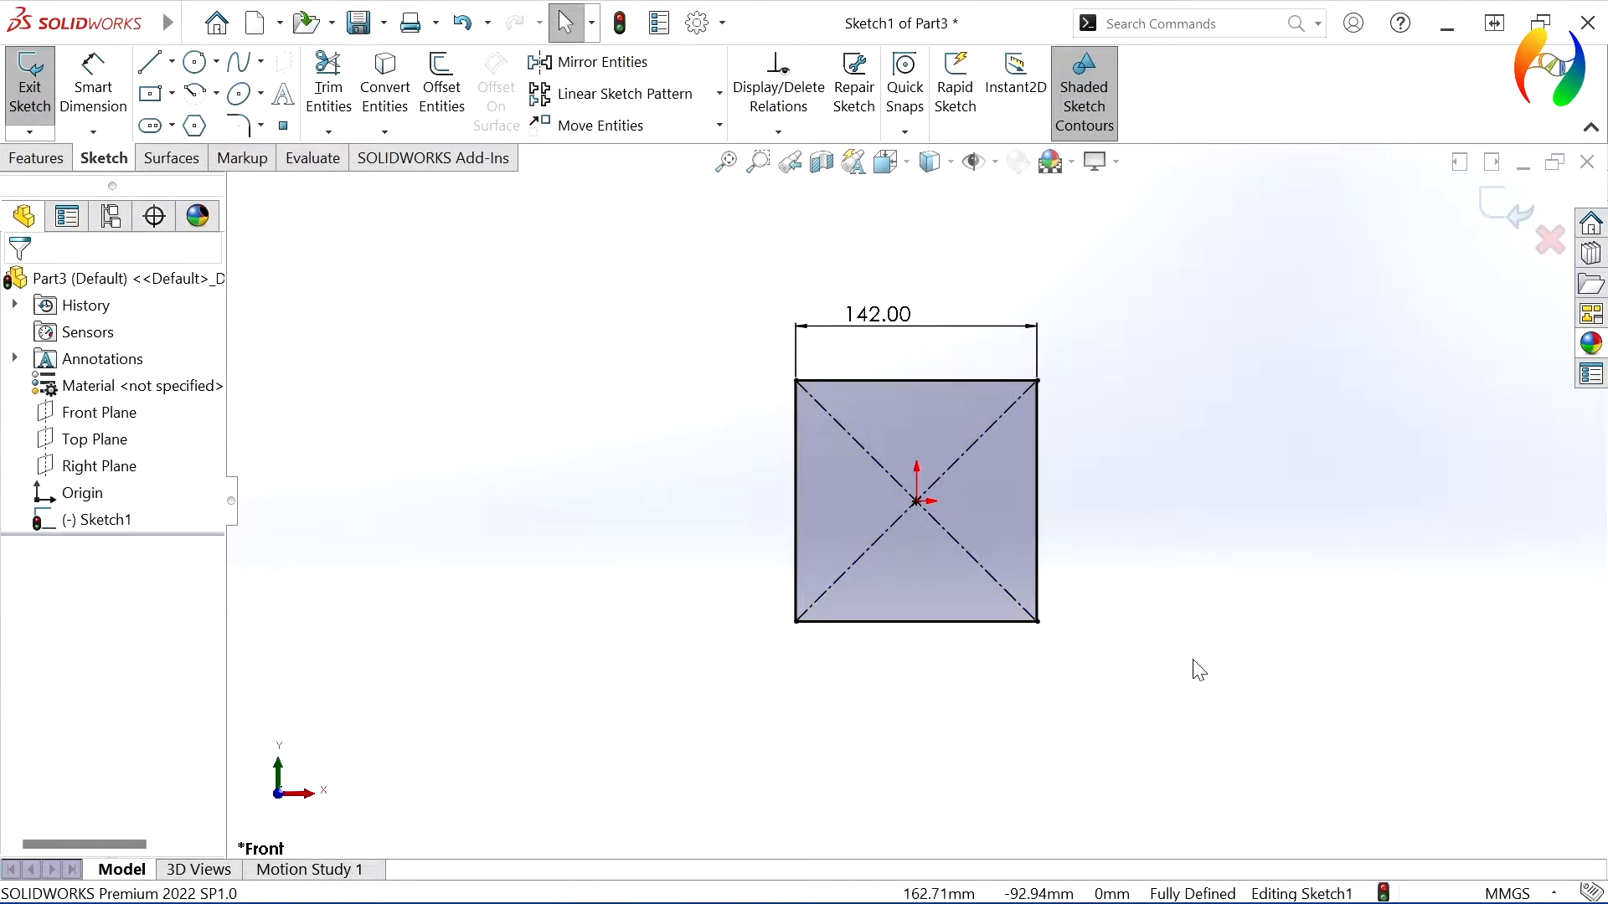
Sketch a corner rectangle about 29 mm square from the large square's upper-left corner to a point on its diagonal
{"action": "left_click", "coordinate": [152, 65]}
{"action": "scroll", "coordinate": [852, 406], "scroll_direction": "down", "scroll_amount": 4}
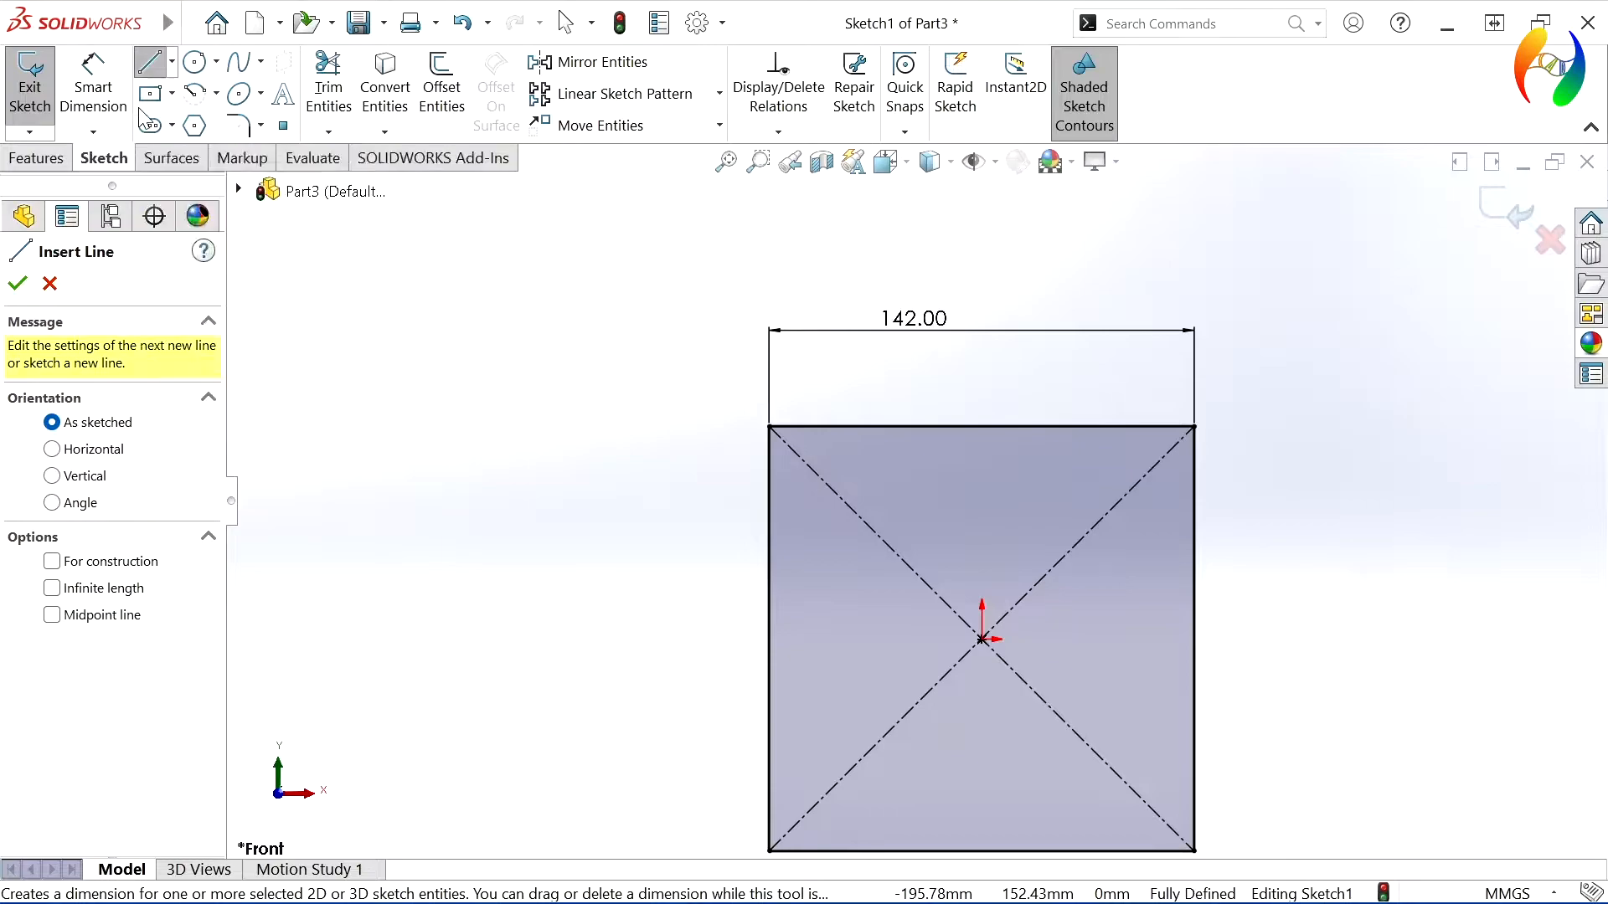
{"action": "left_click", "coordinate": [172, 93]}
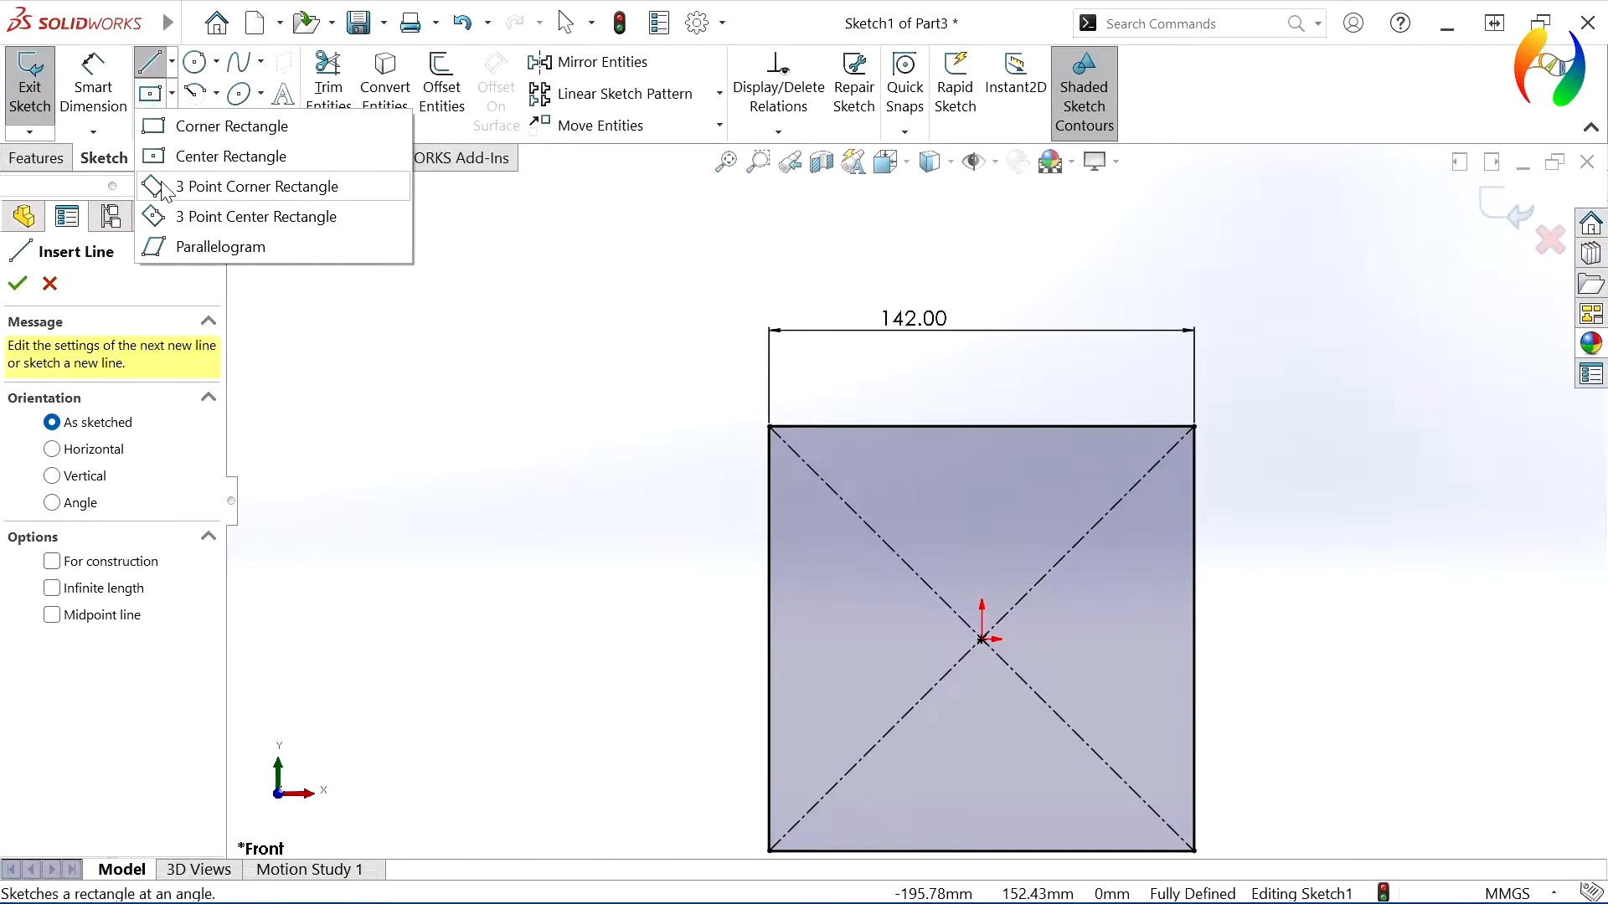
{"action": "left_click", "coordinate": [172, 127]}
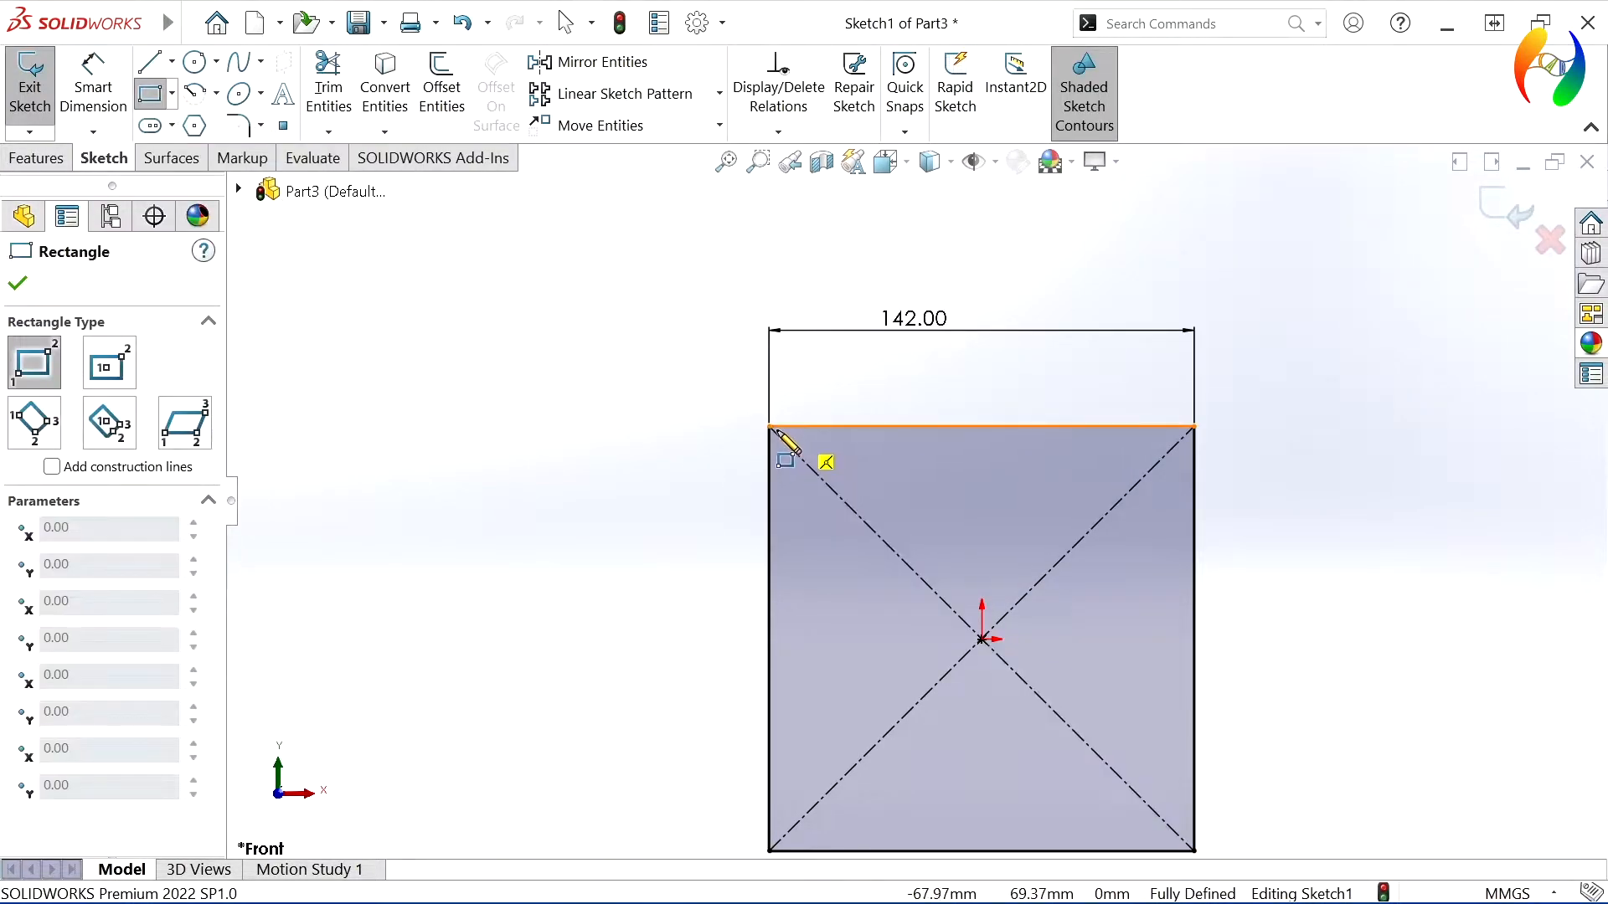
{"action": "left_click", "coordinate": [768, 427]}
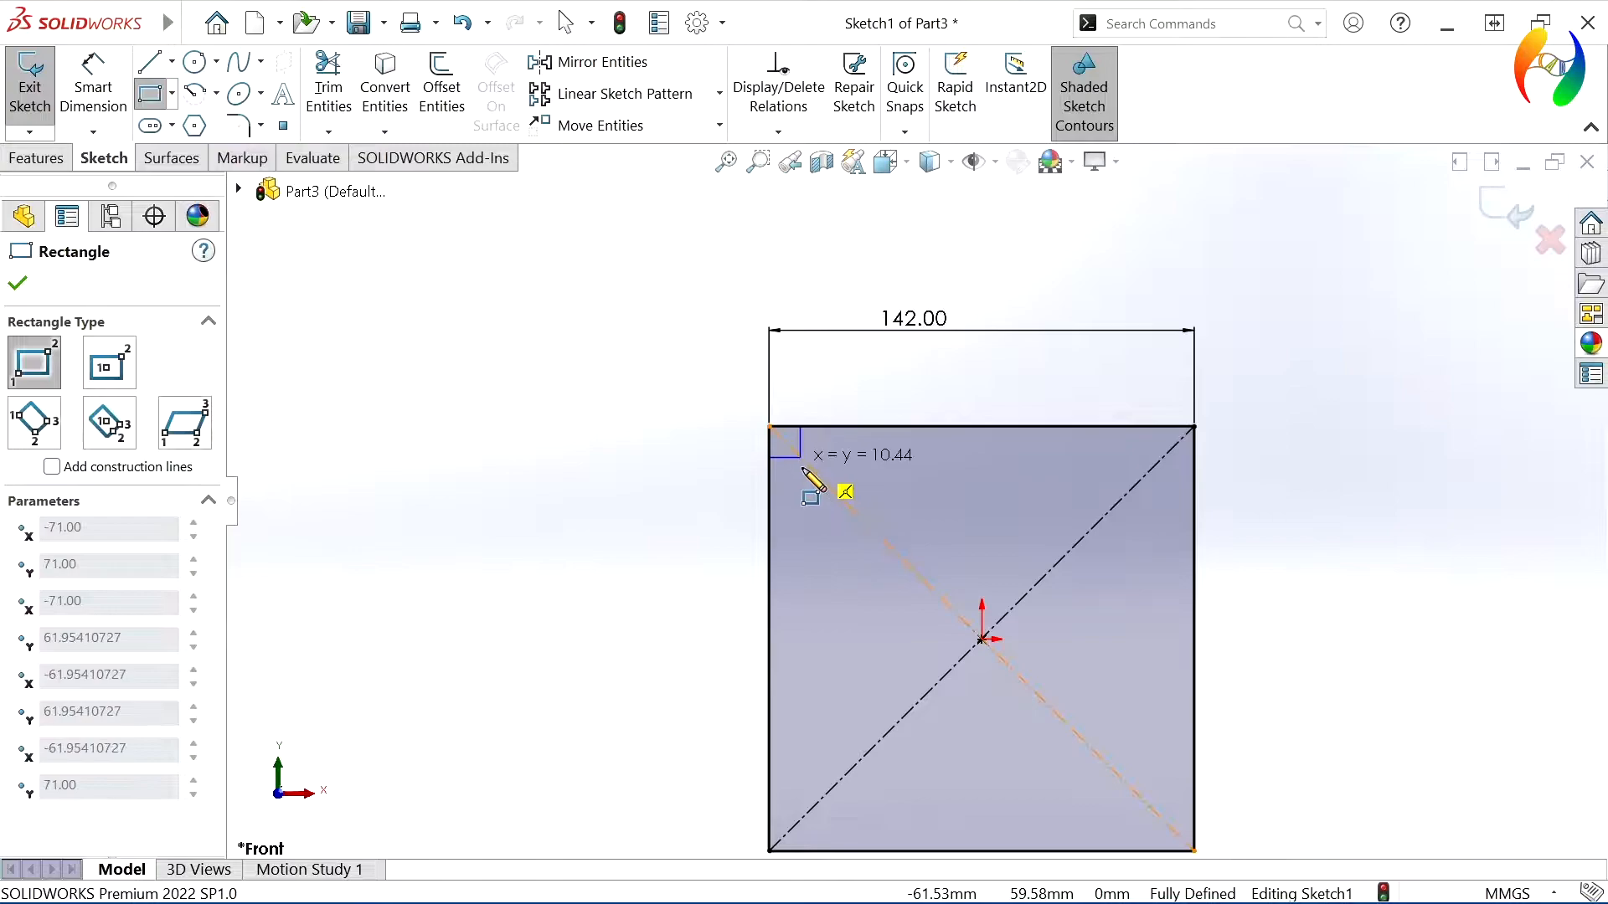
{"action": "left_click", "coordinate": [855, 511]}
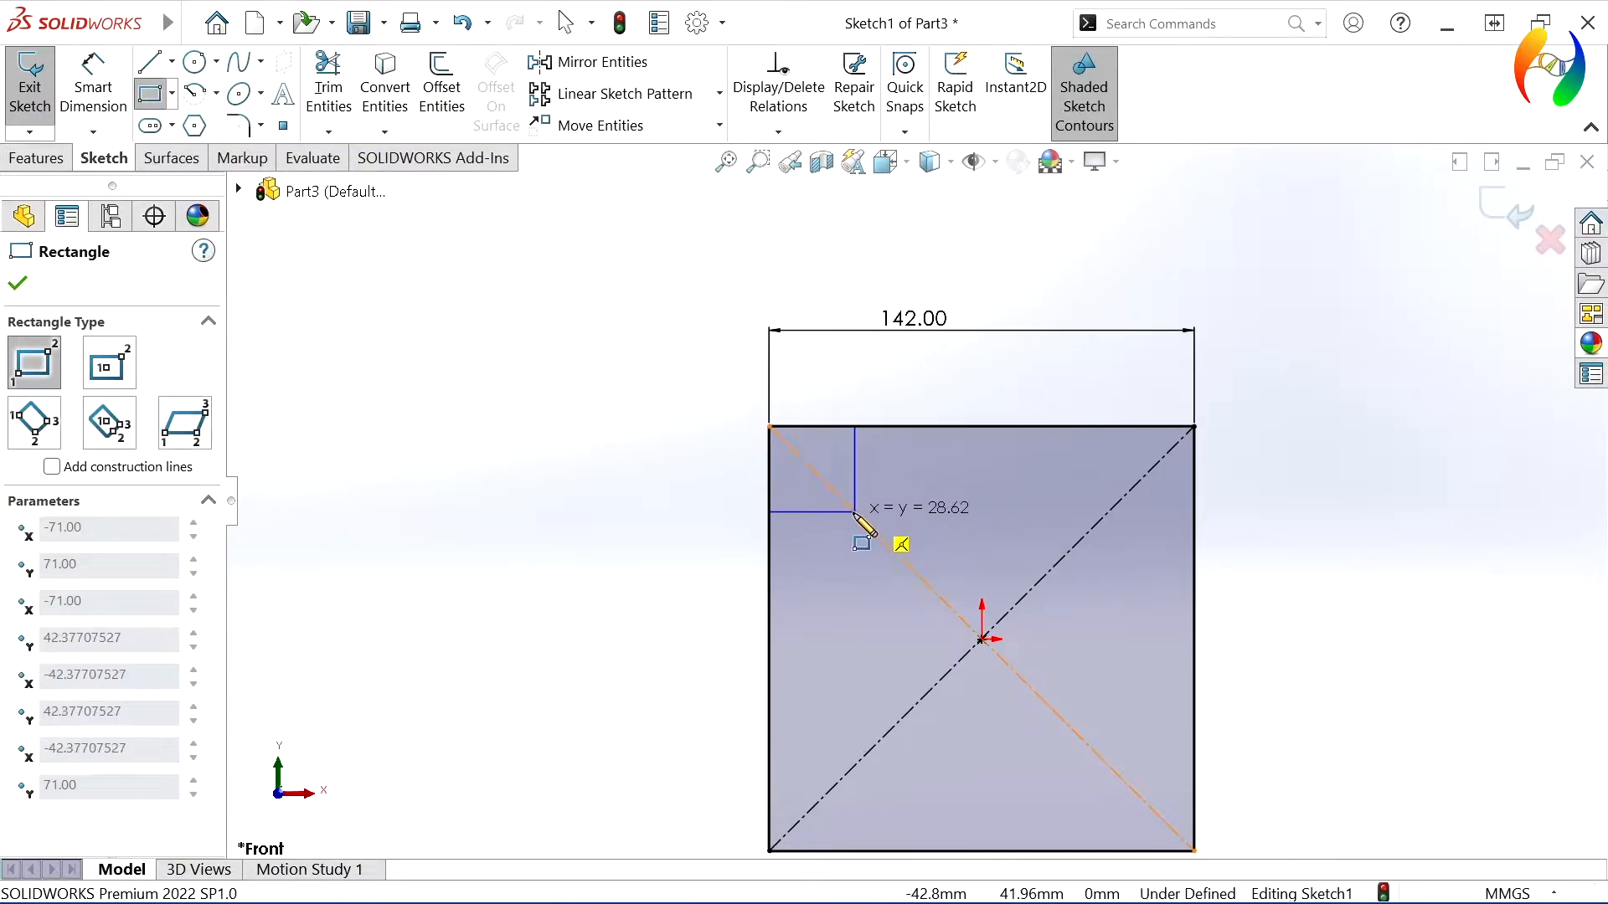
Dimension the small corner square's right side to 25 mm
{"action": "left_click", "coordinate": [101, 107]}
{"action": "left_click", "coordinate": [854, 466]}
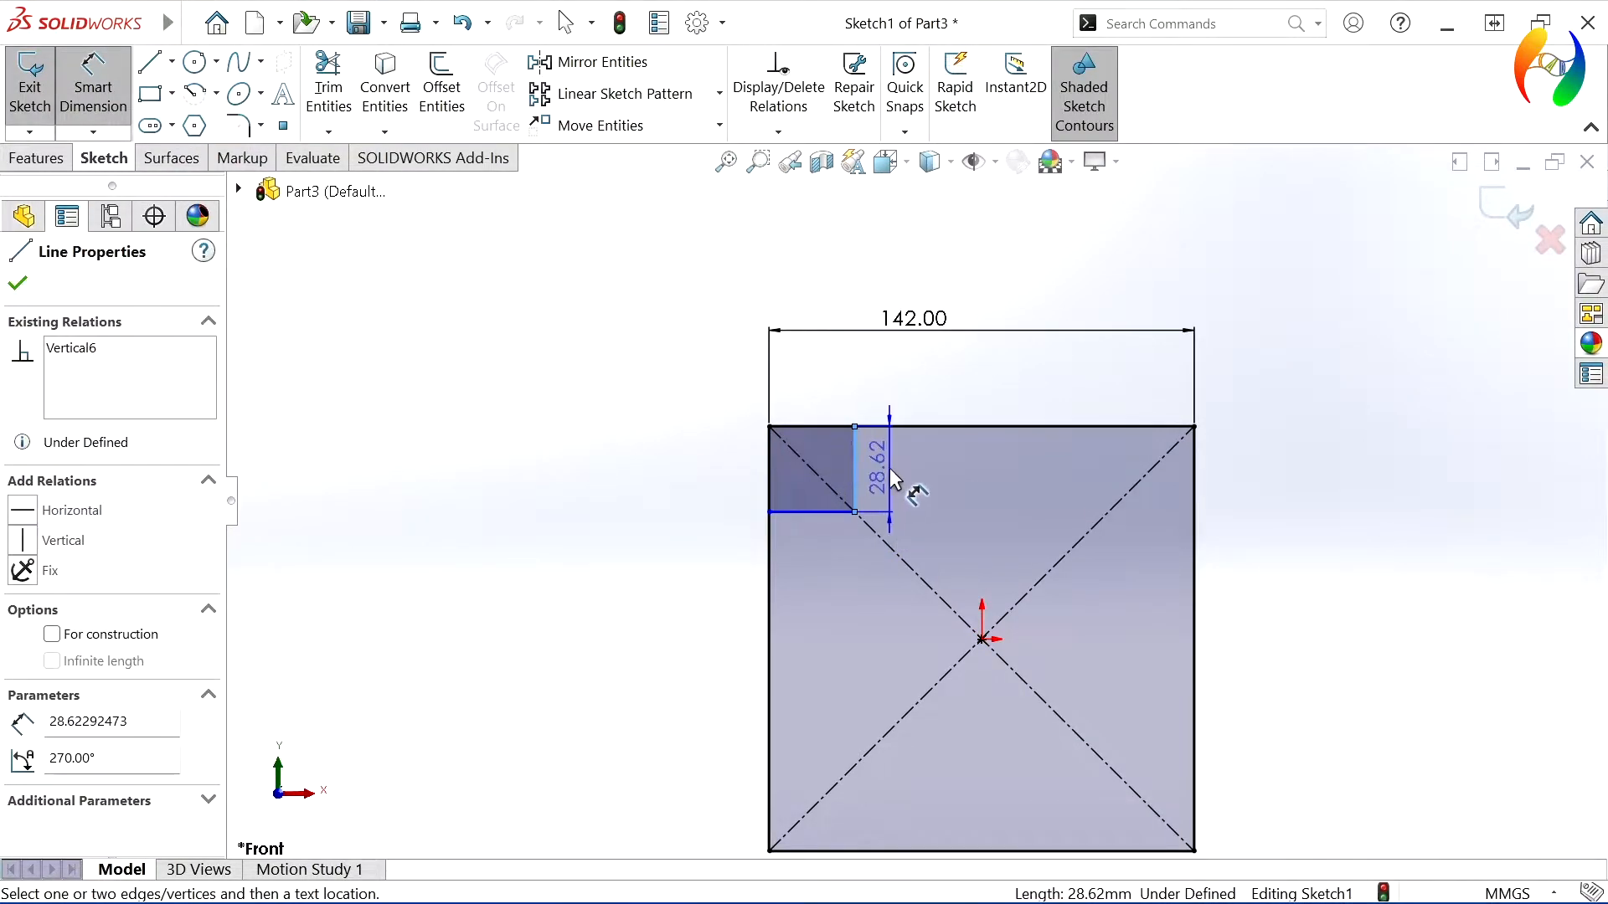
{"action": "left_click", "coordinate": [892, 478]}
{"action": "type", "text": "25"}
{"action": "key", "text": "Return"}
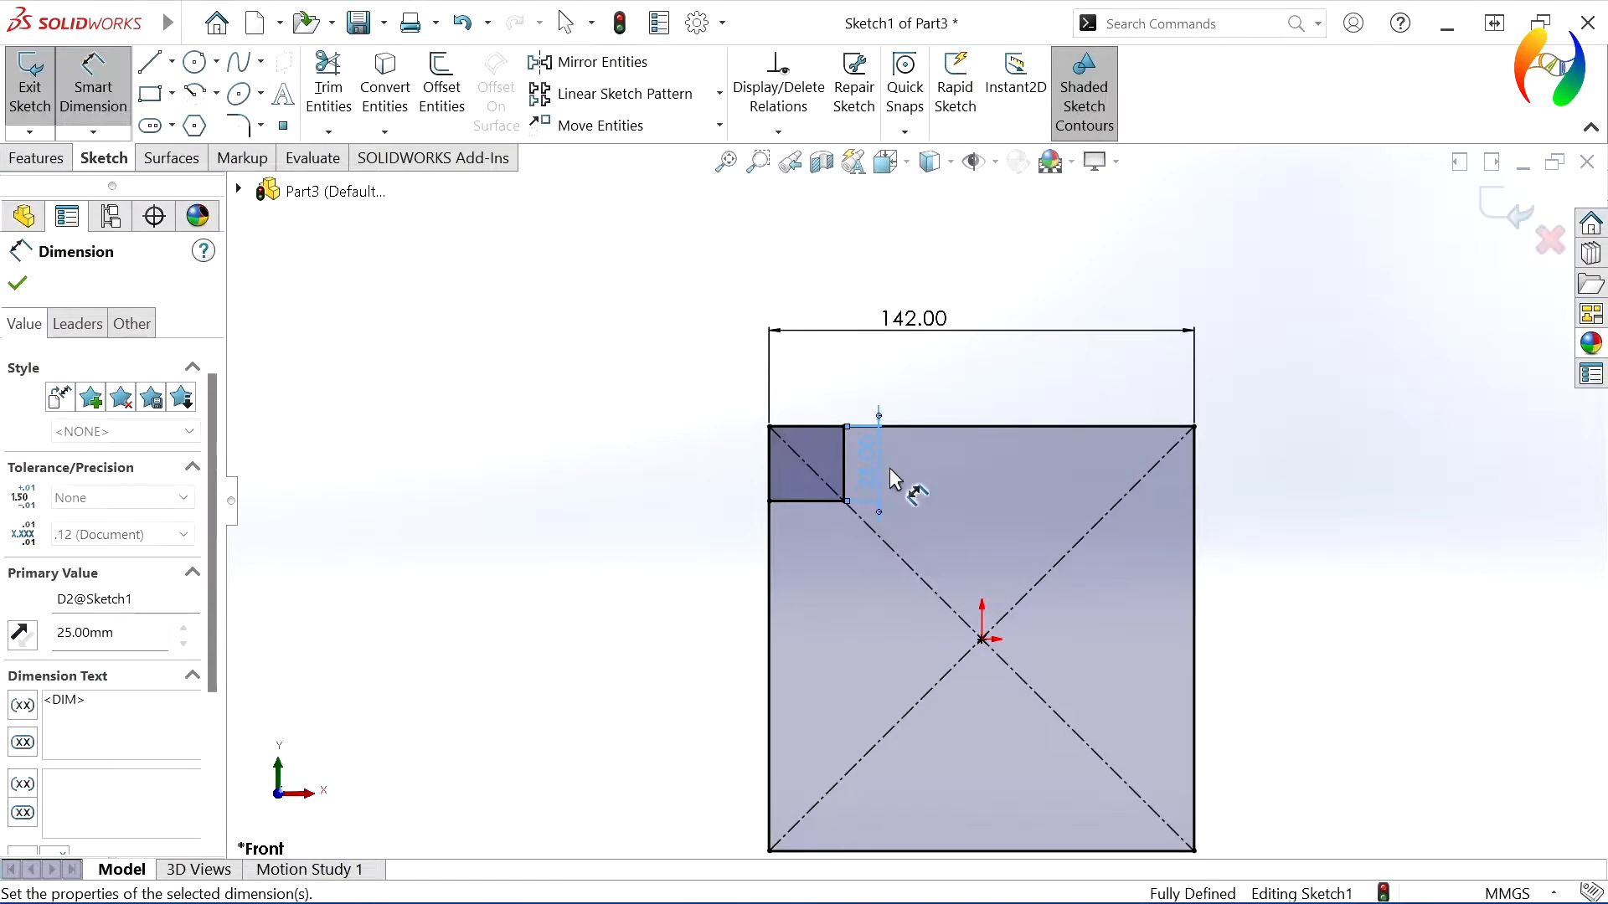
{"action": "left_click", "coordinate": [912, 467]}
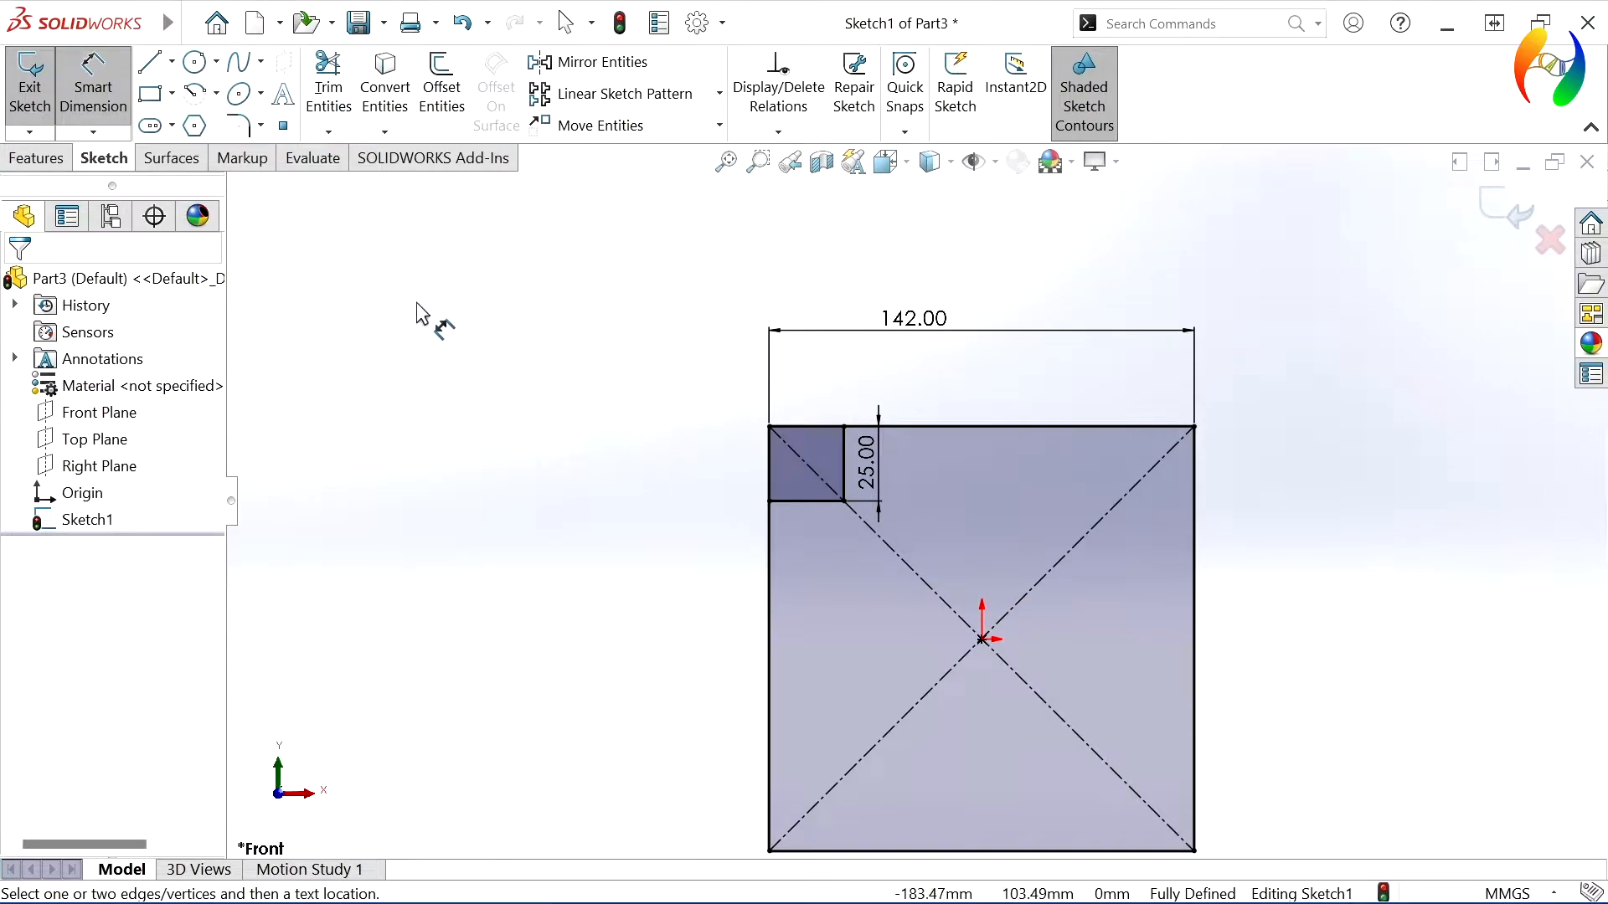
Add a 10 mm equal-distance sketch chamfer to the inner corner of the small square
{"action": "left_click", "coordinate": [262, 127]}
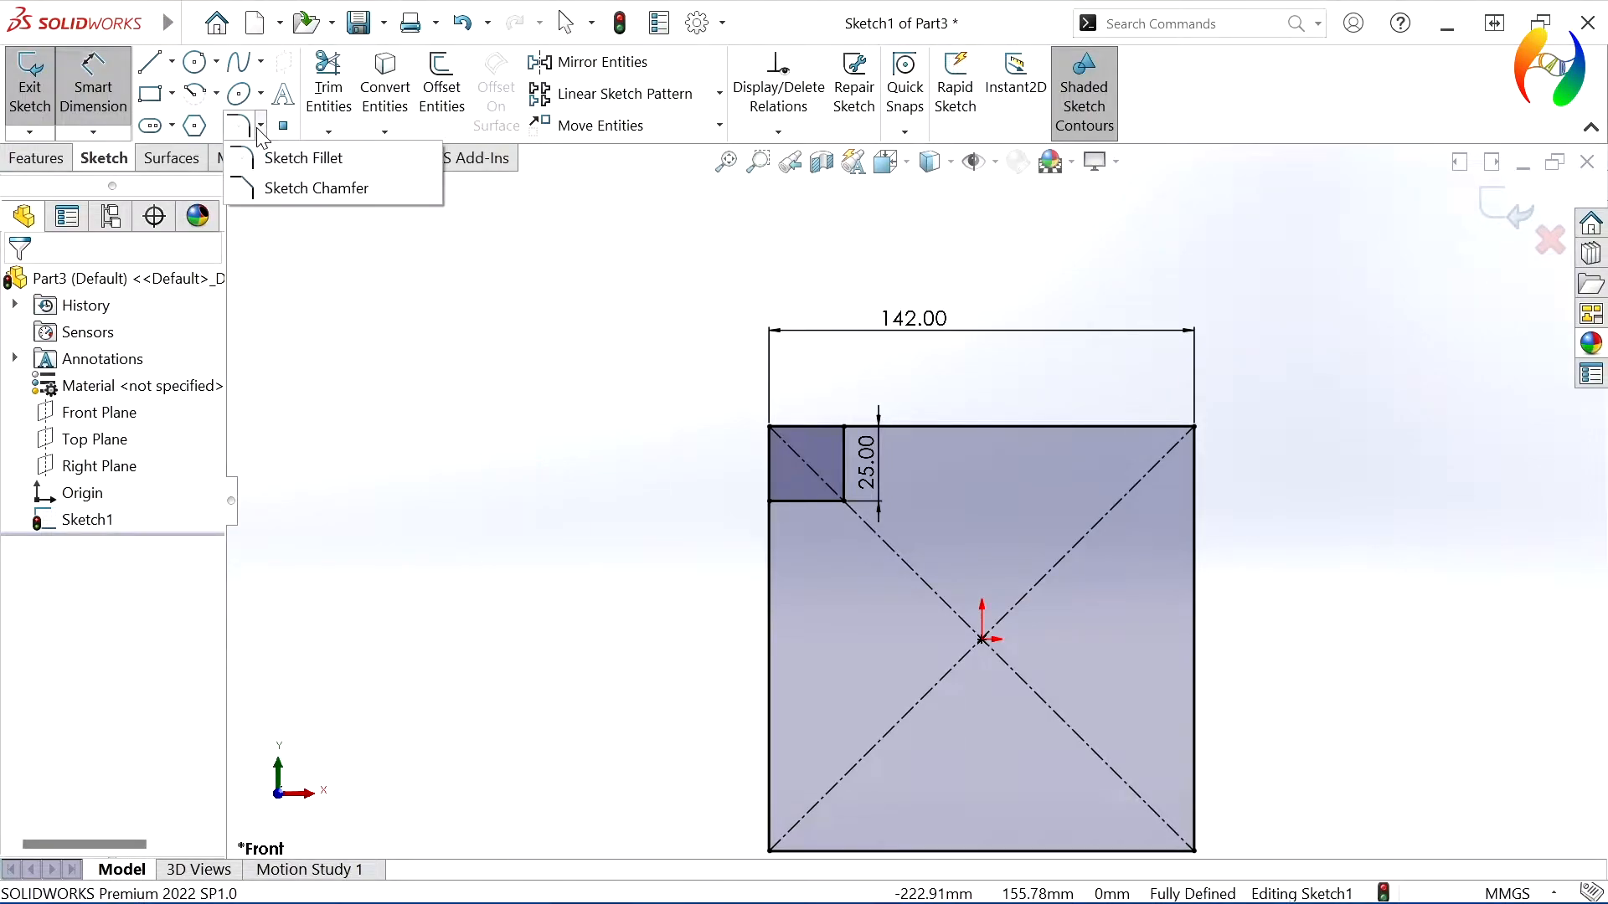
{"action": "left_click", "coordinate": [245, 187]}
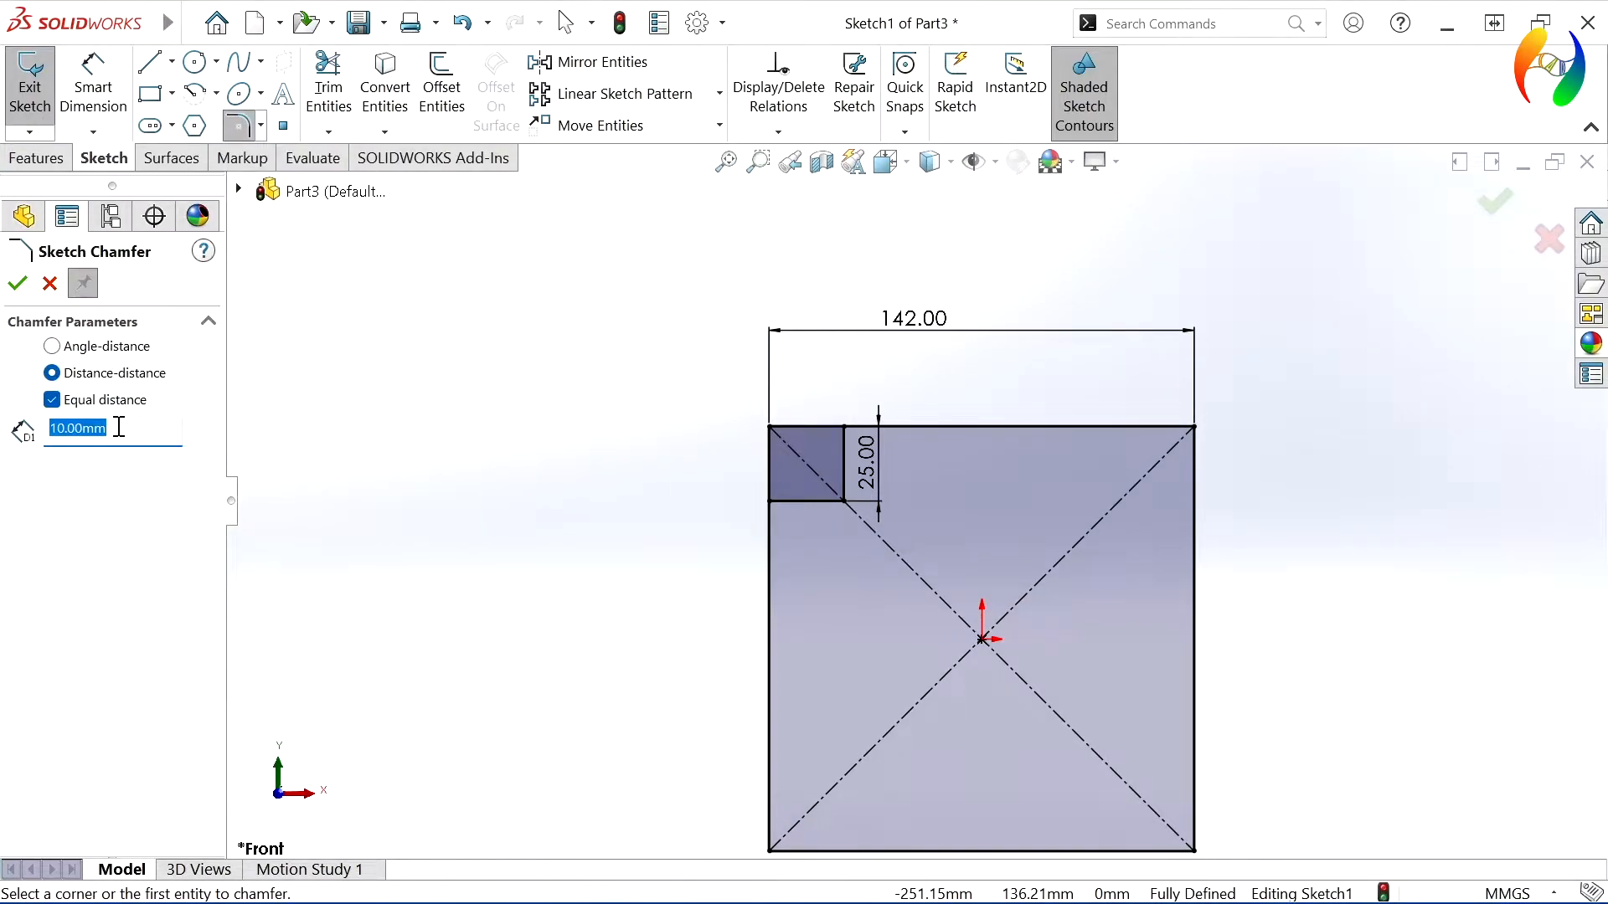
{"action": "left_click", "coordinate": [844, 502]}
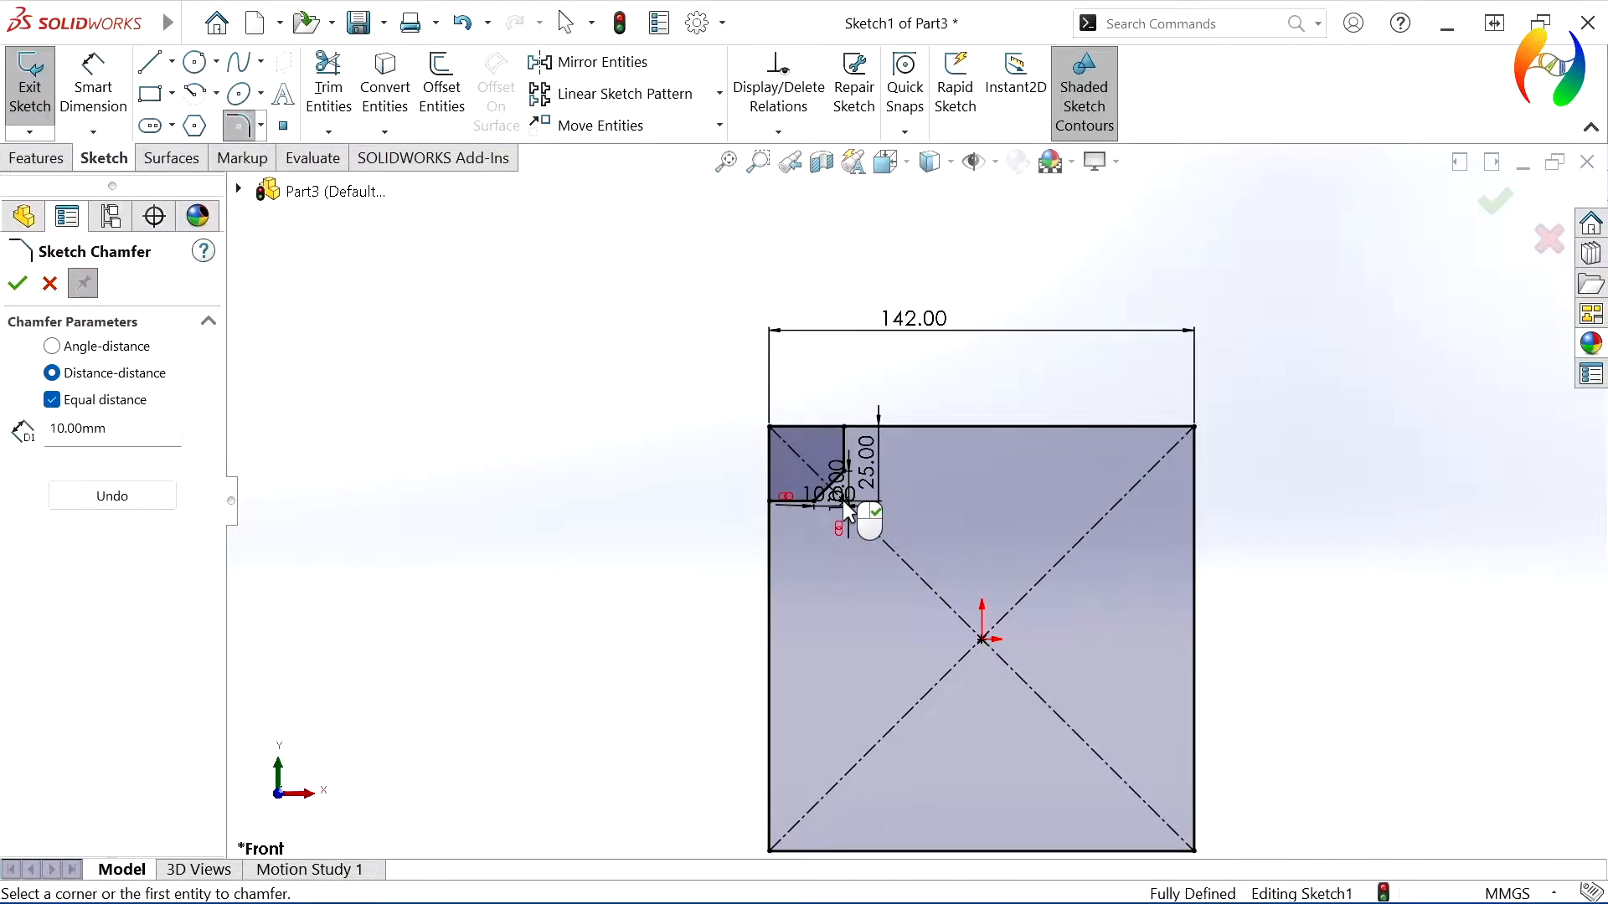
{"action": "left_click", "coordinate": [19, 285]}
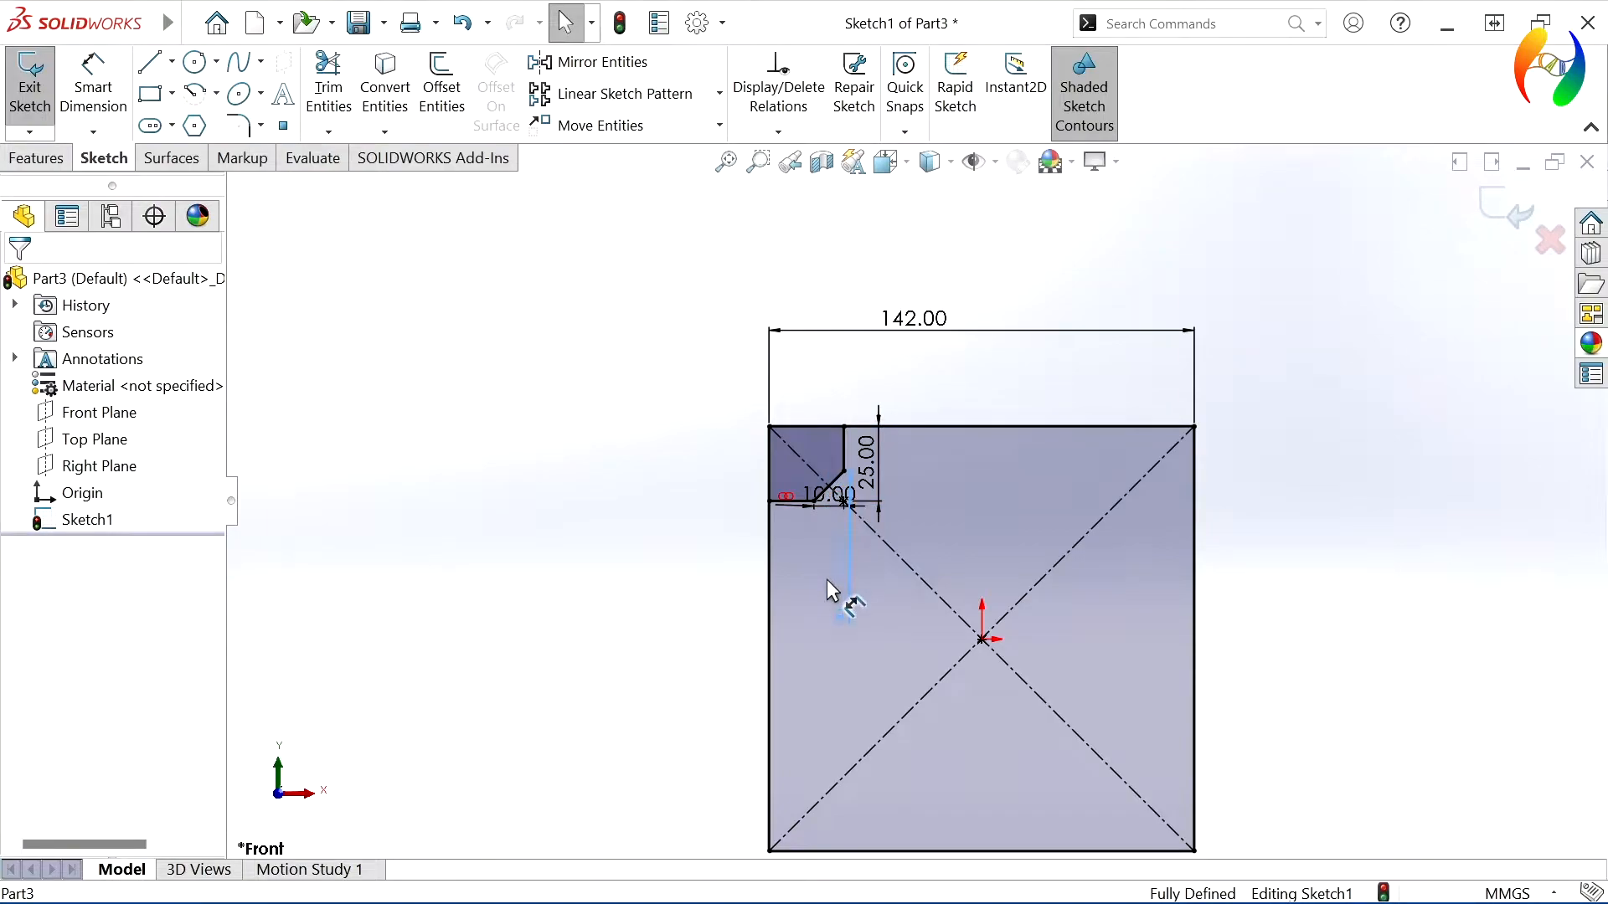
Reposition the two 10 mm chamfer dimensions and the 25 mm dimension away from the corner profile so they are readable
{"action": "left_click", "coordinate": [926, 510]}
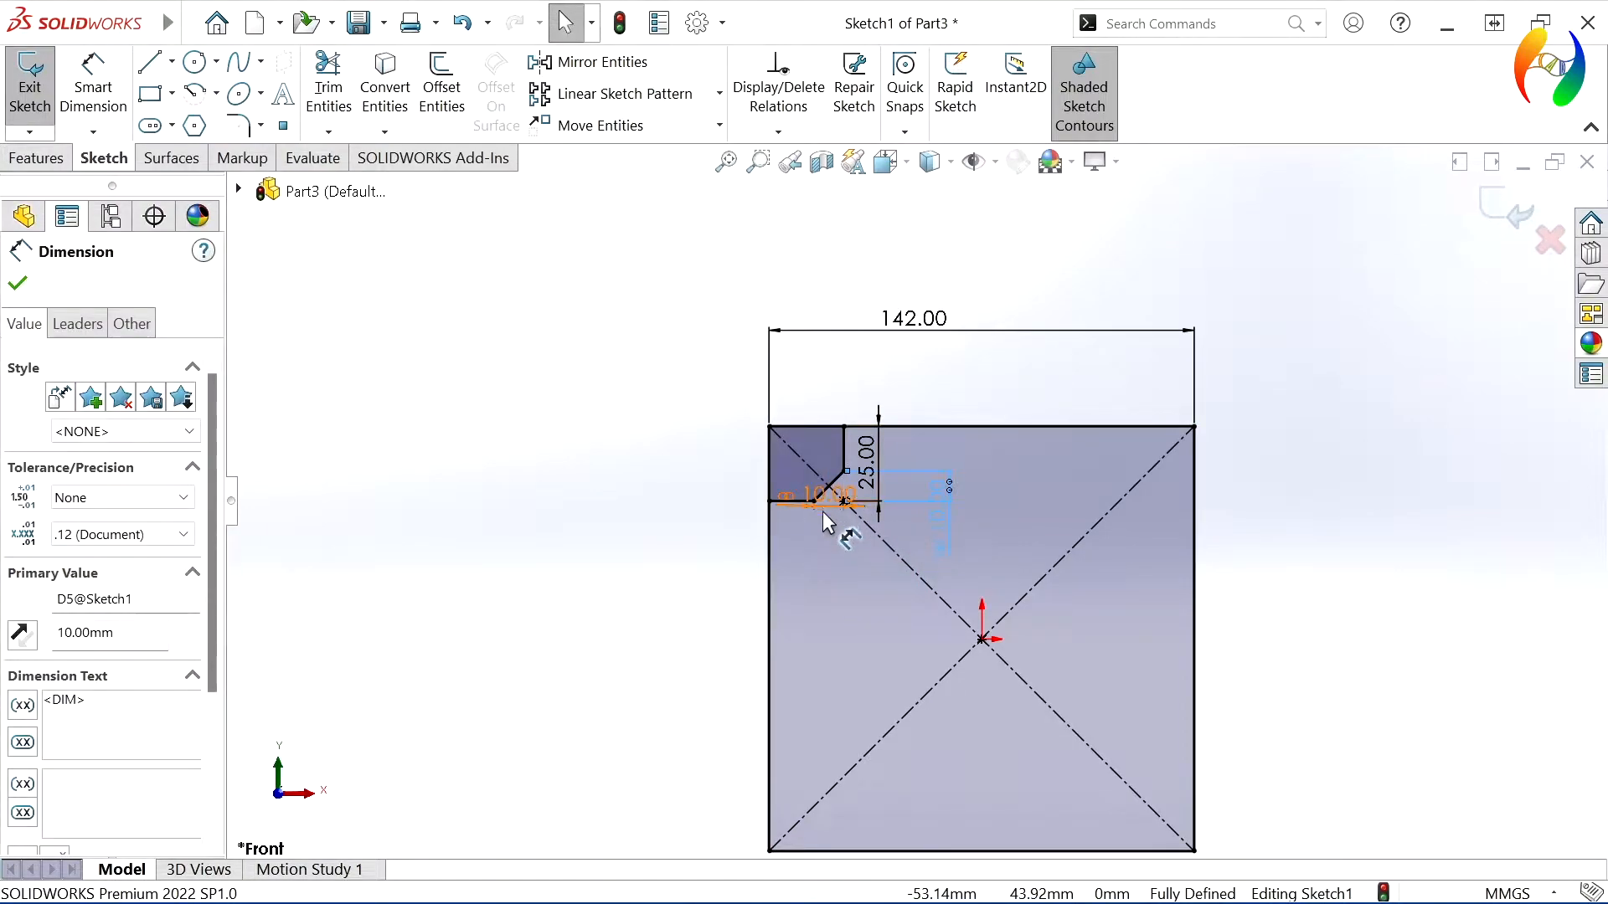
{"action": "left_click_drag", "start_coordinate": [896, 632], "coordinate": [897, 634]}
{"action": "left_click", "coordinate": [1020, 494]}
{"action": "left_click_drag", "start_coordinate": [938, 511], "coordinate": [966, 541]}
{"action": "left_click", "coordinate": [1023, 393]}
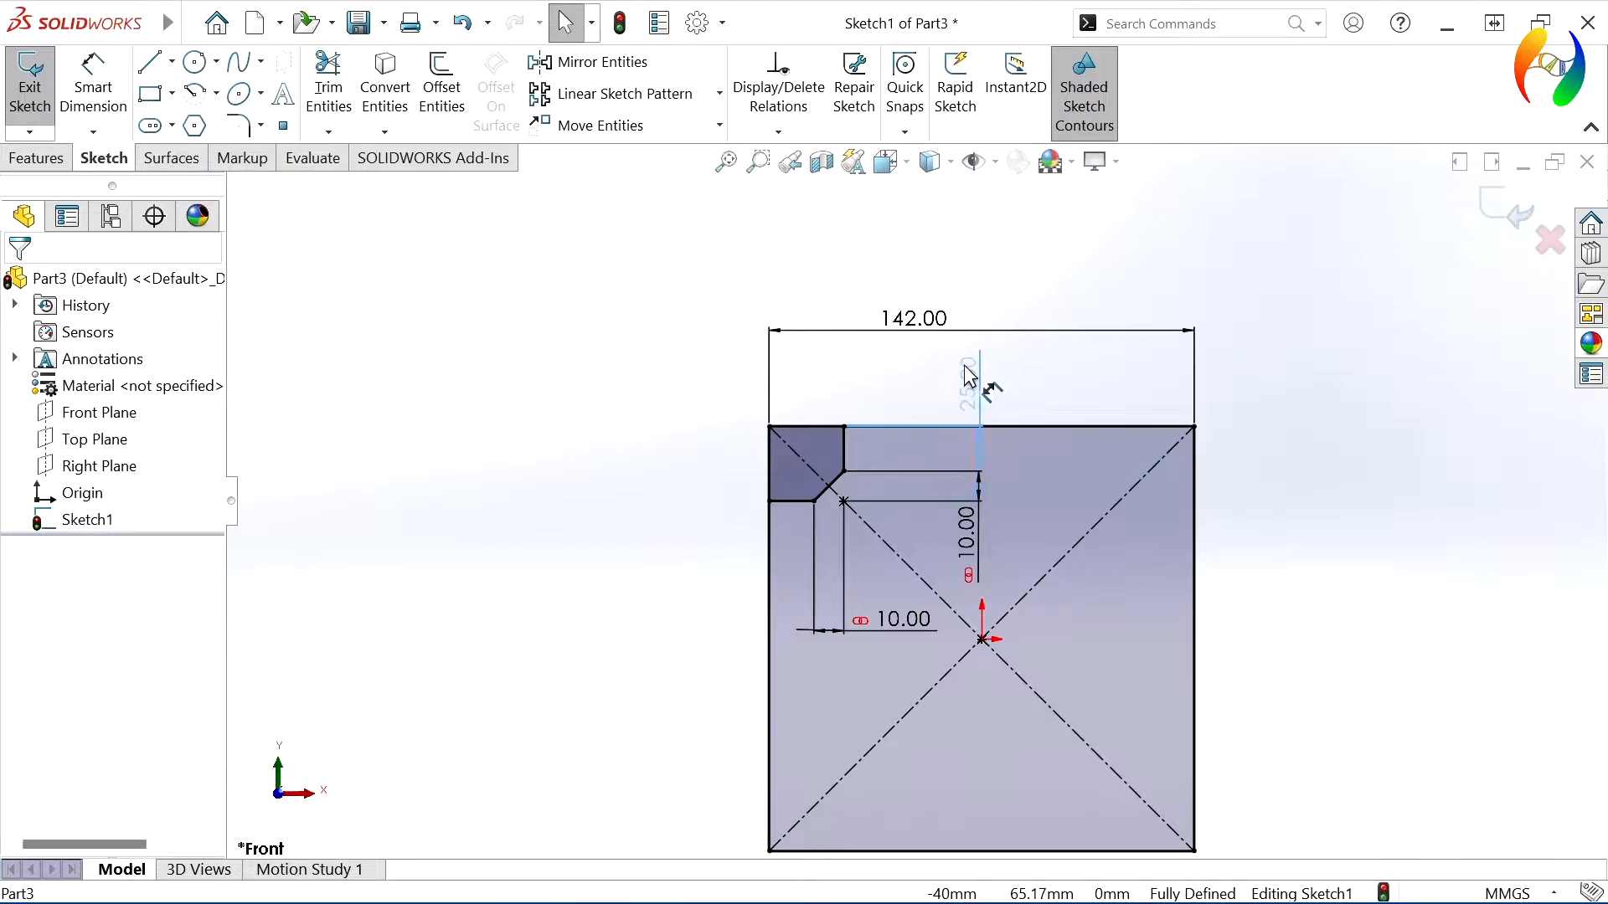
{"action": "left_click", "coordinate": [1009, 371]}
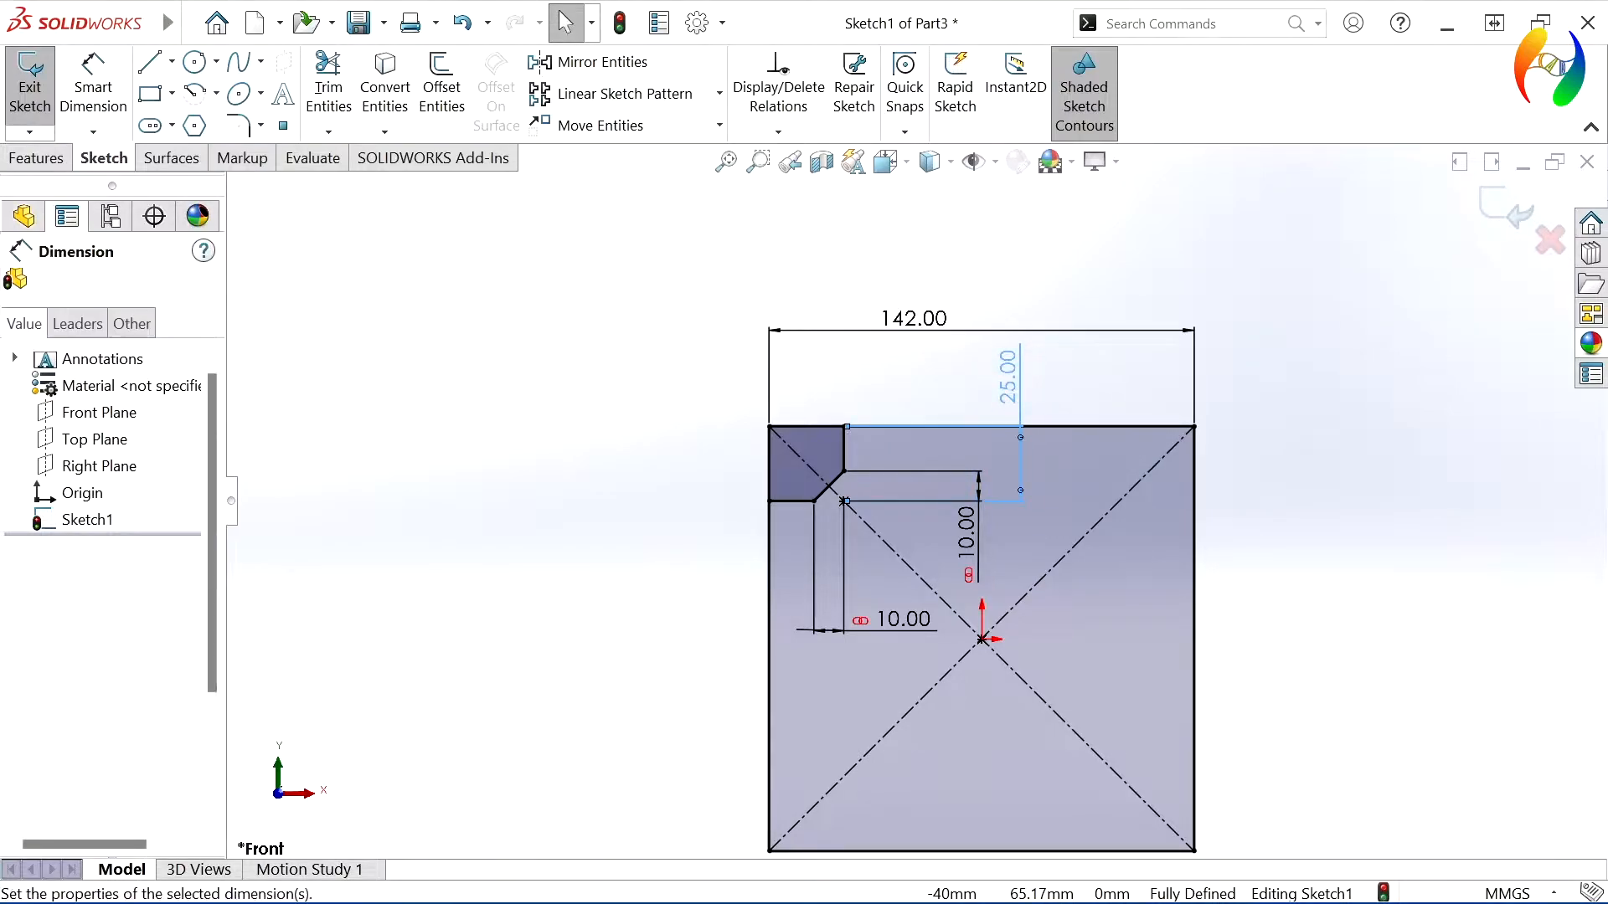
{"action": "left_click", "coordinate": [1117, 243]}
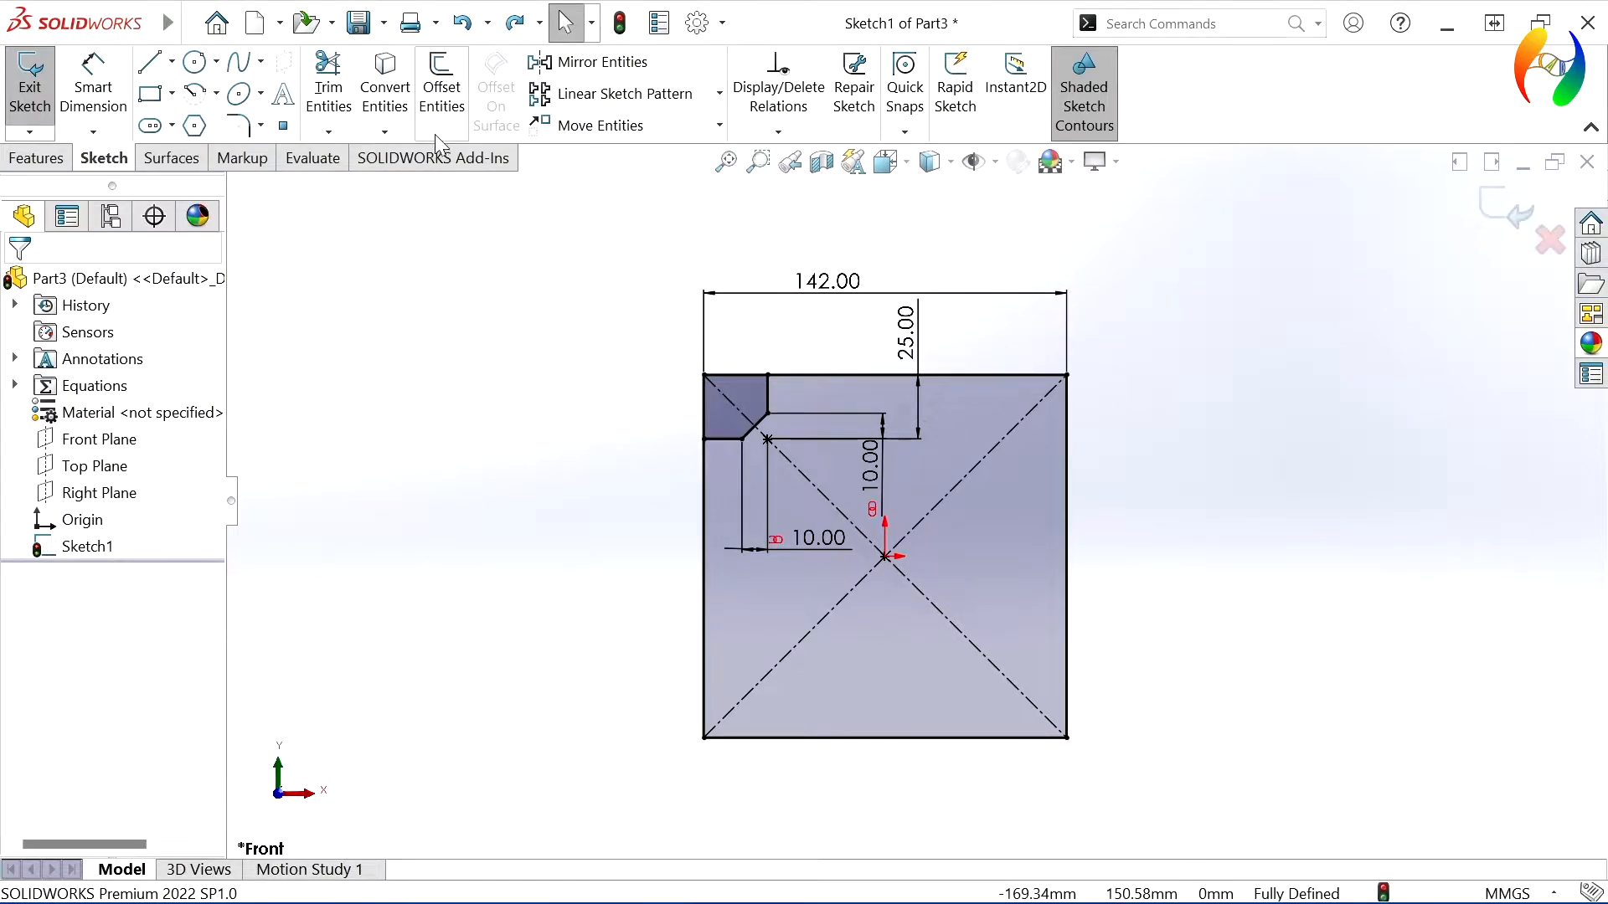
Create a circular sketch pattern of the chamfered corner profile about the origin, with 4 equally spaced instances over 360 degrees
{"action": "left_click", "coordinate": [720, 97]}
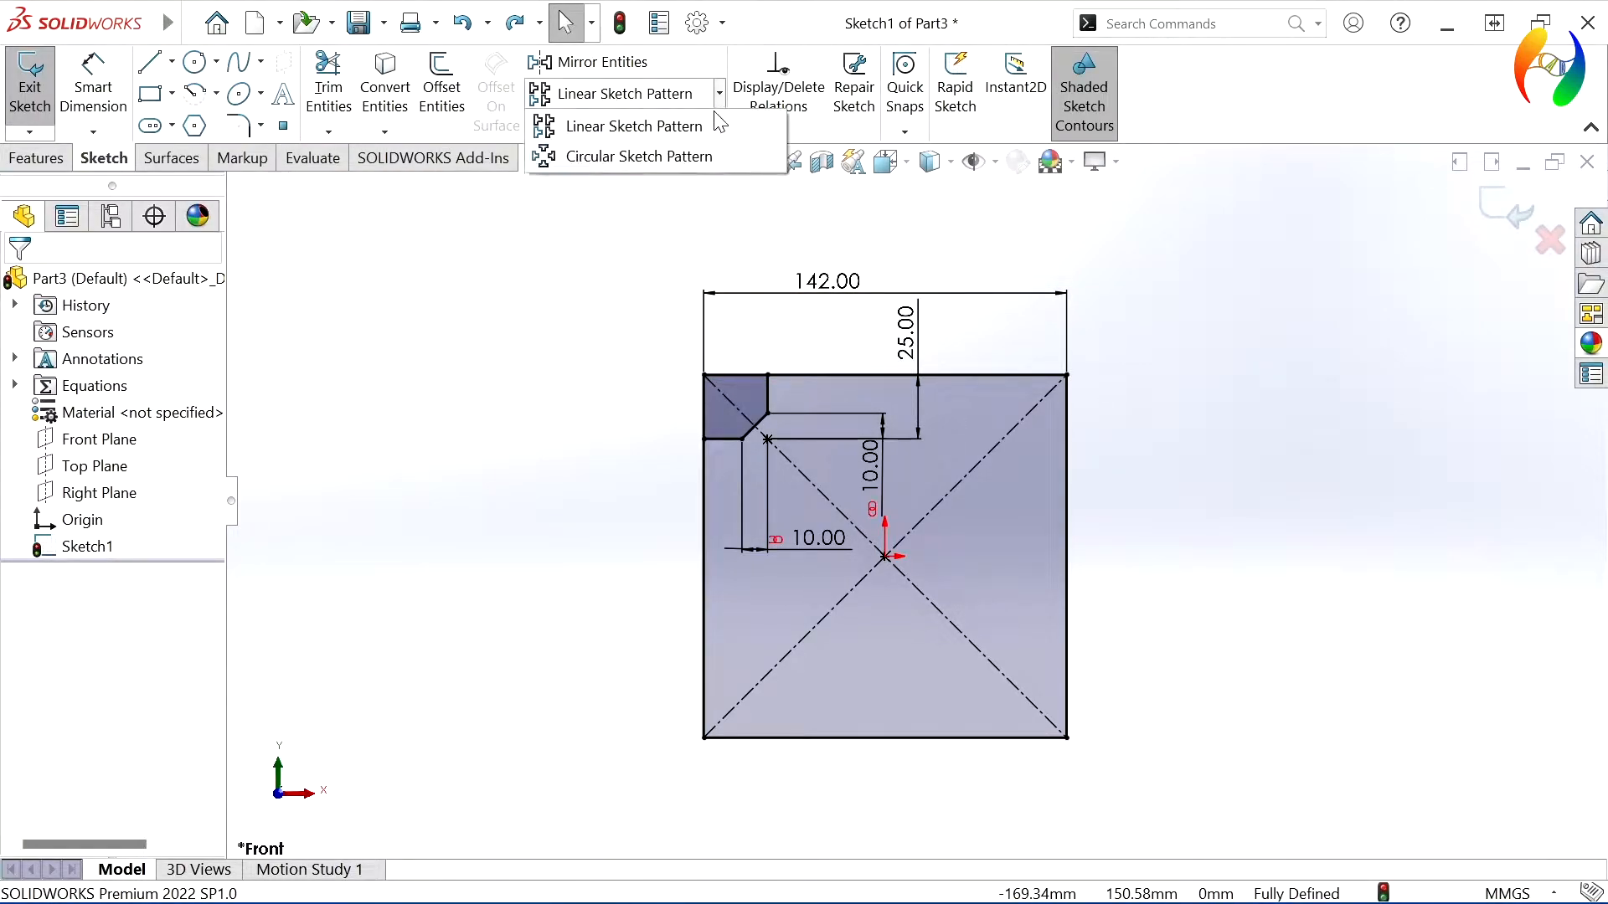
{"action": "left_click", "coordinate": [669, 156]}
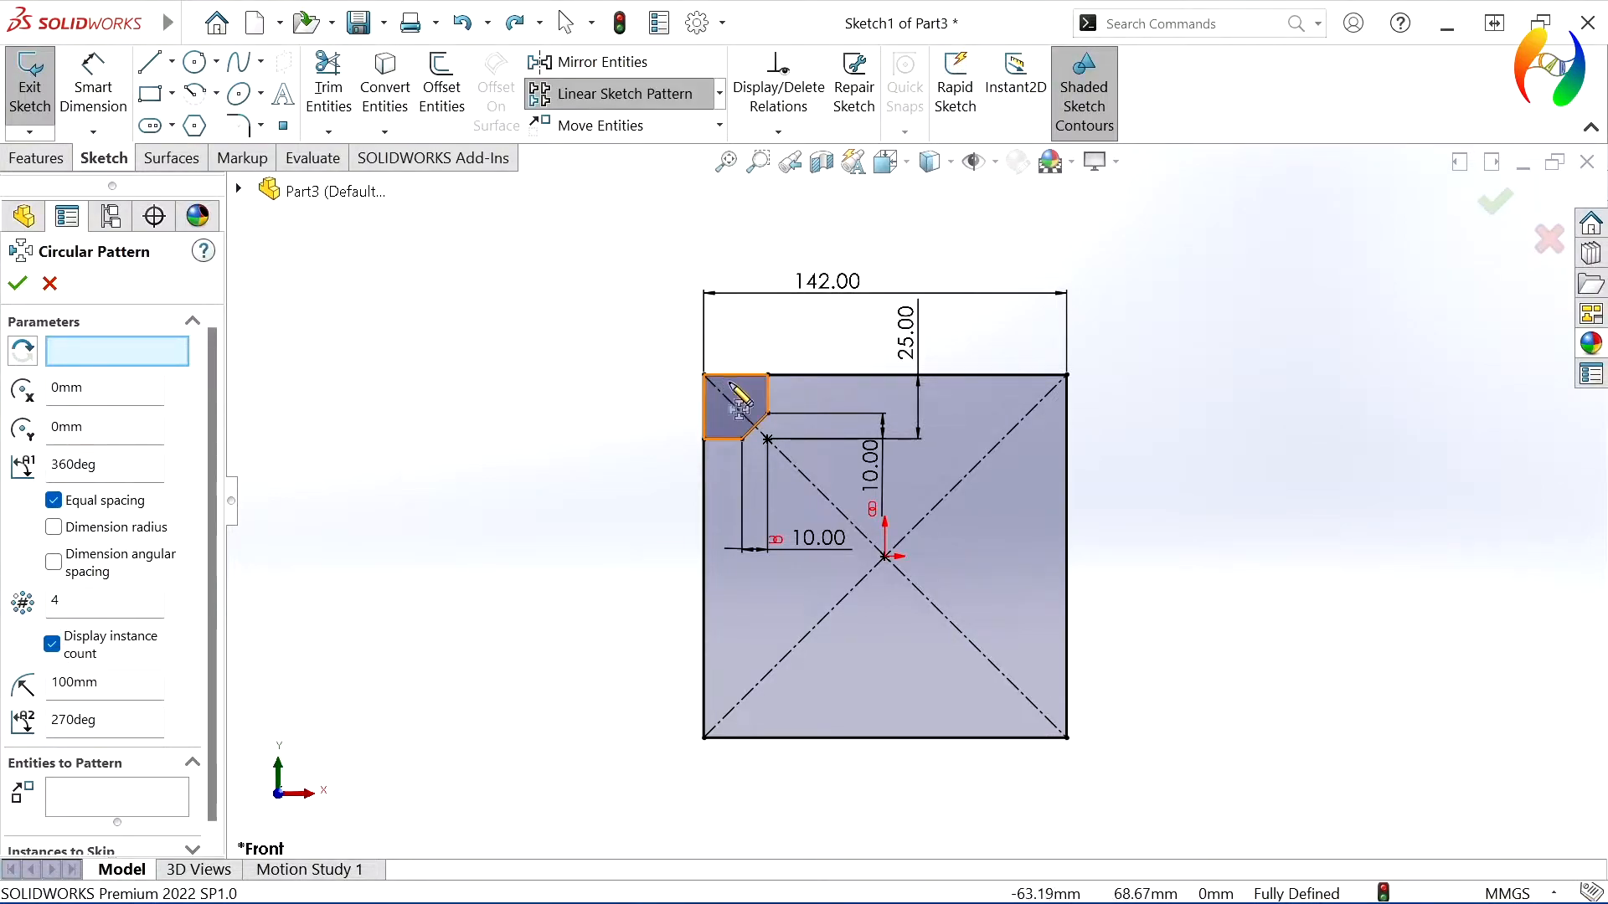
{"action": "left_click", "coordinate": [768, 390]}
{"action": "left_click", "coordinate": [760, 414]}
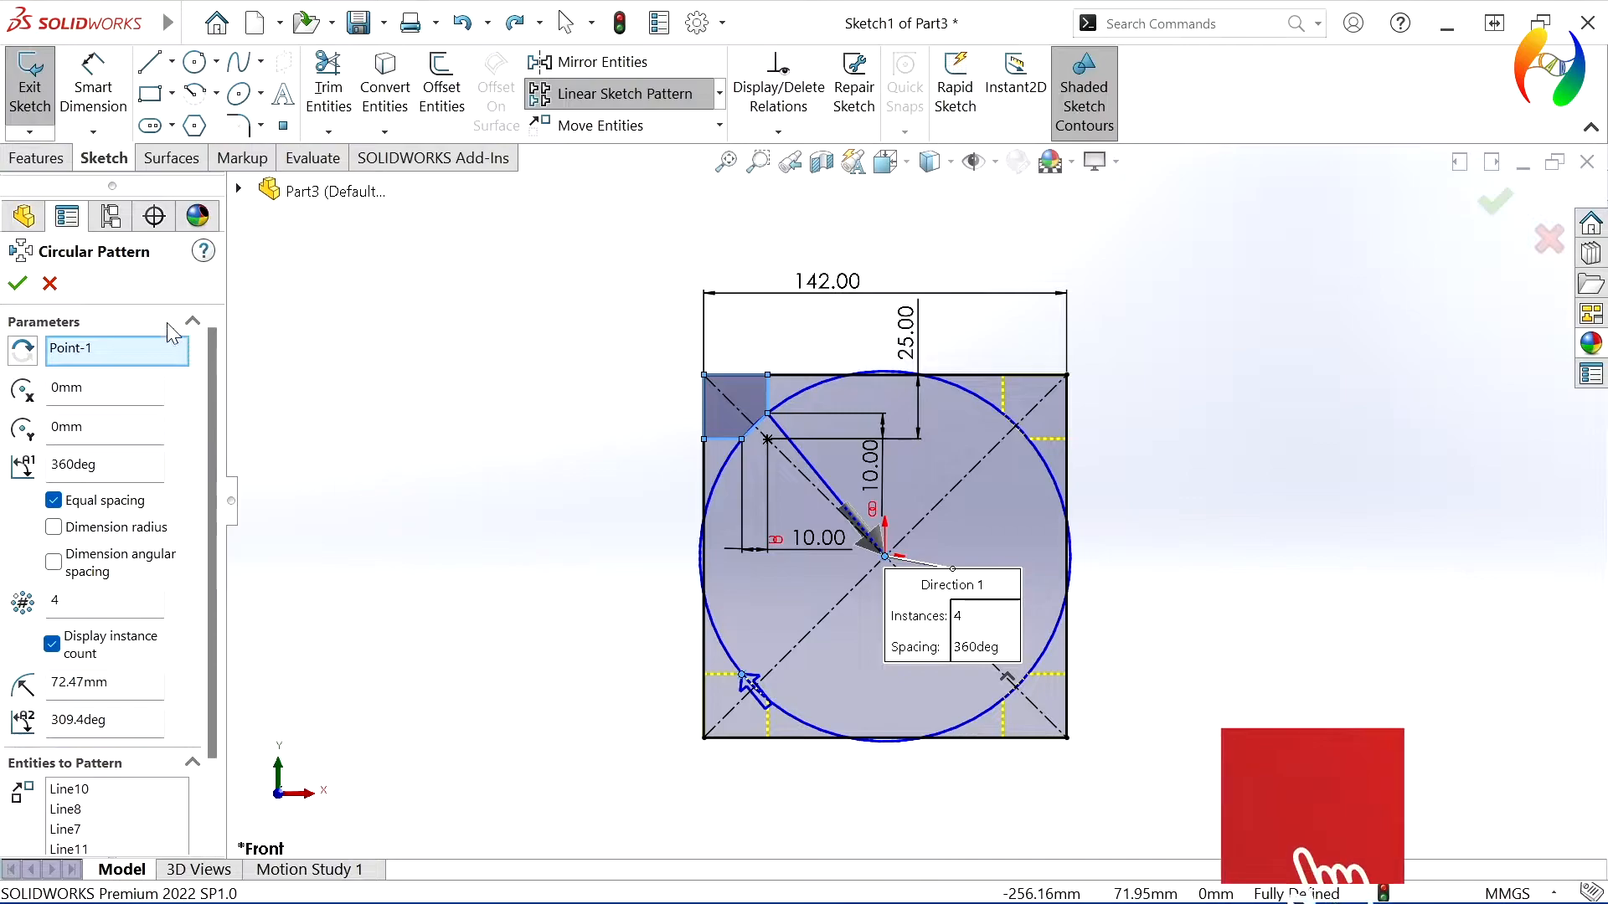
{"action": "left_click", "coordinate": [18, 284]}
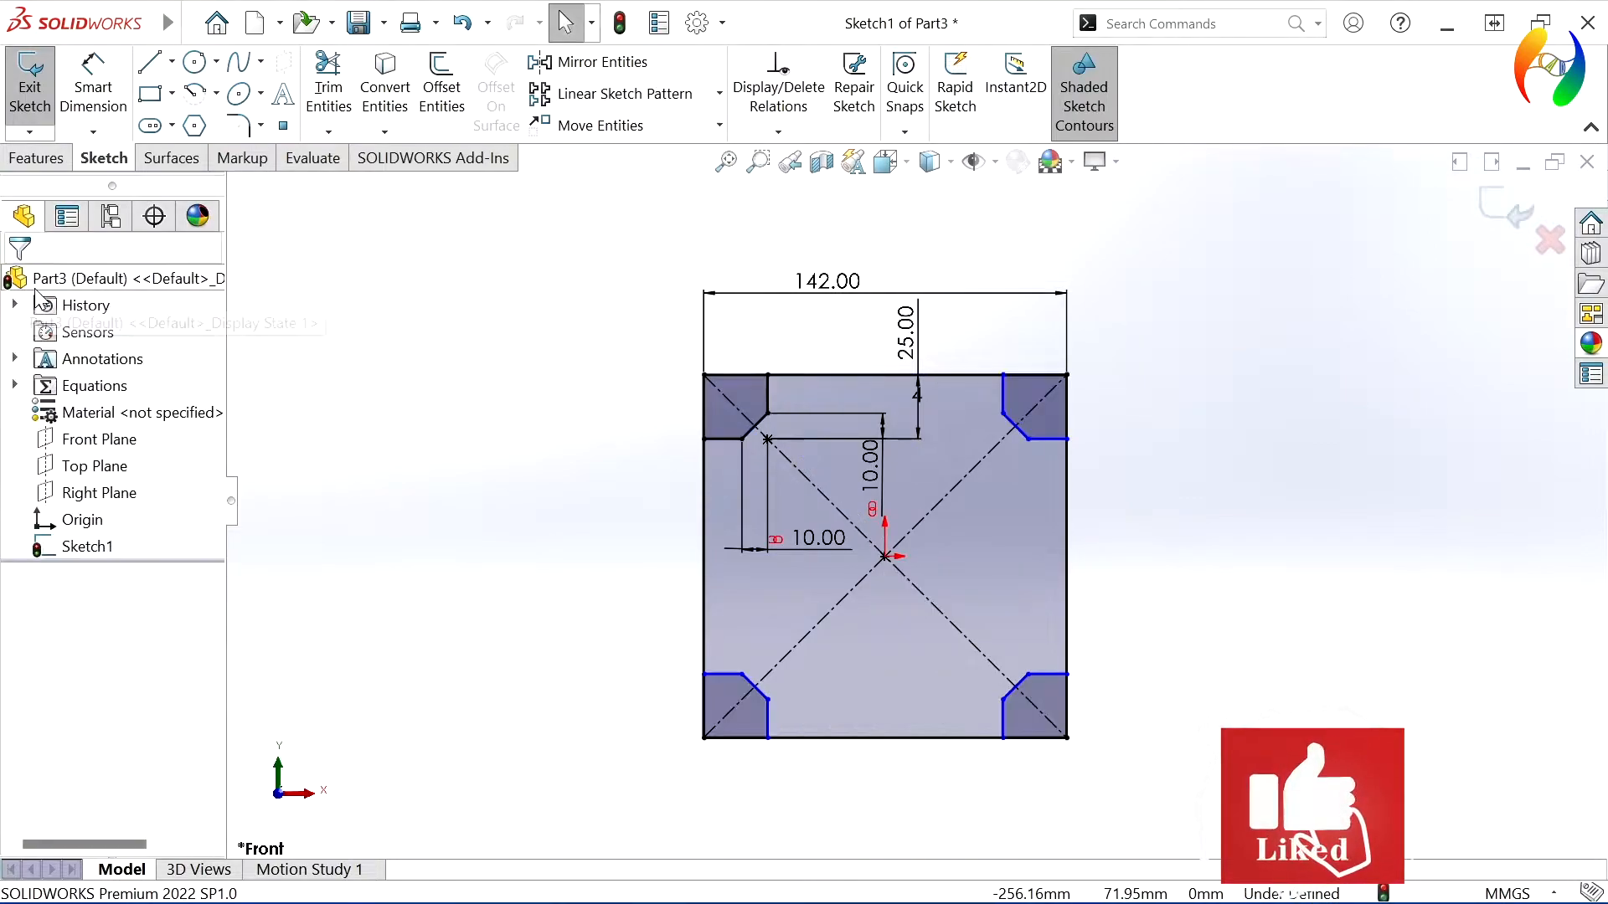
Make the virtual inner corner points of the lower-left and lower-right patterned profiles coincident with the large square's diagonals
{"action": "left_click", "coordinate": [755, 687]}
{"action": "left_click", "coordinate": [766, 674], "text": "ctrl"}
{"action": "left_click", "coordinate": [855, 584]}
{"action": "left_click", "coordinate": [1143, 662]}
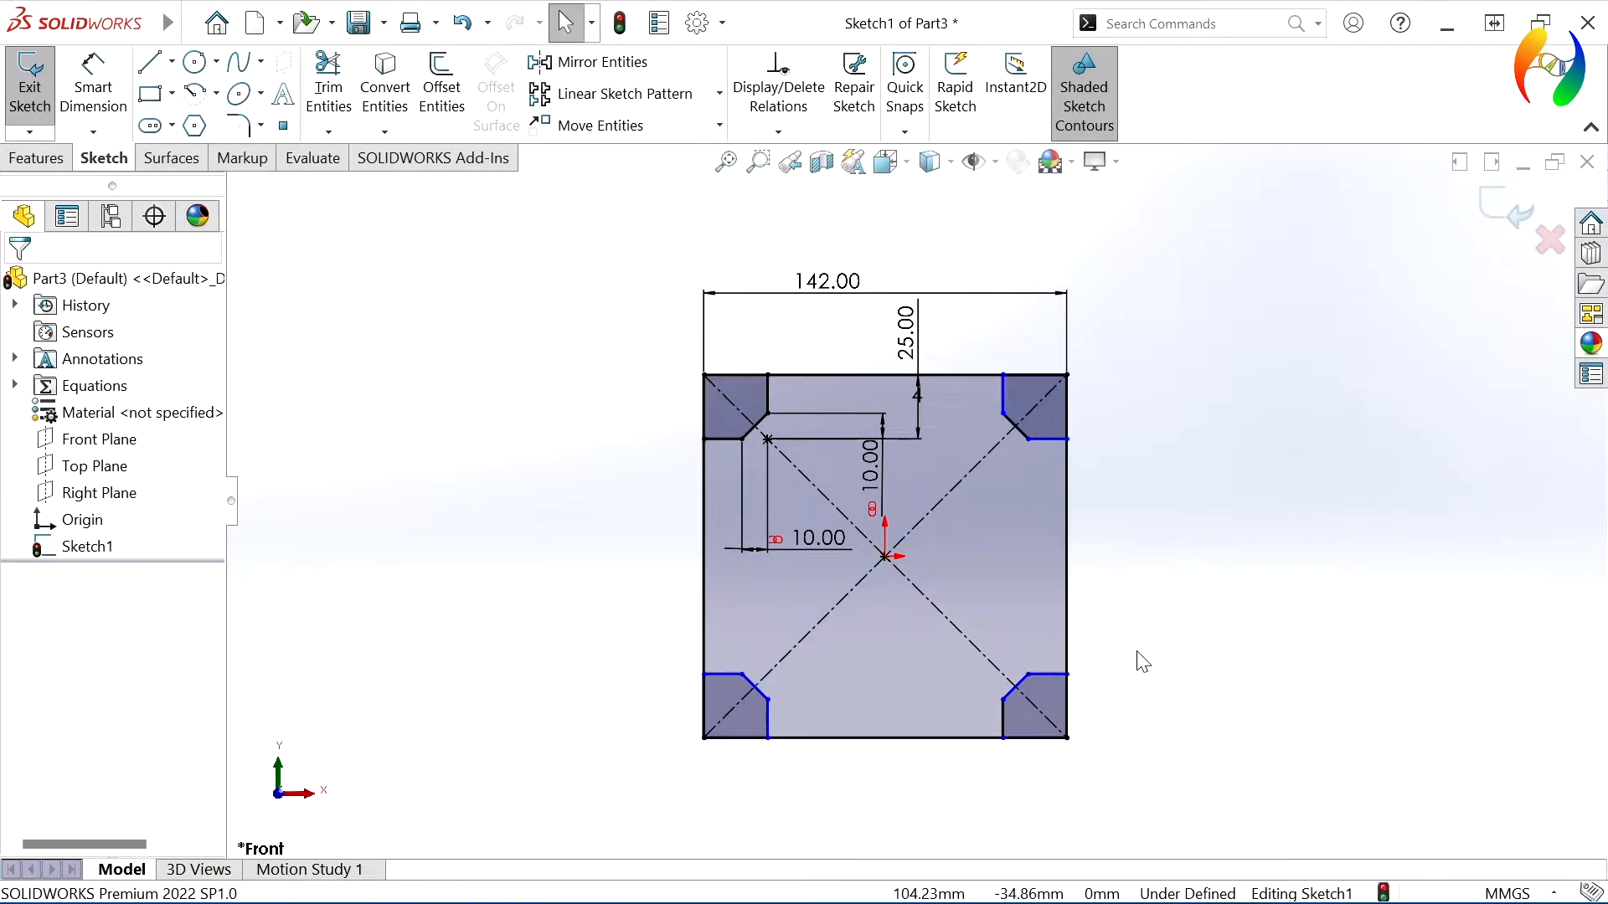
{"action": "left_click", "coordinate": [1013, 685]}
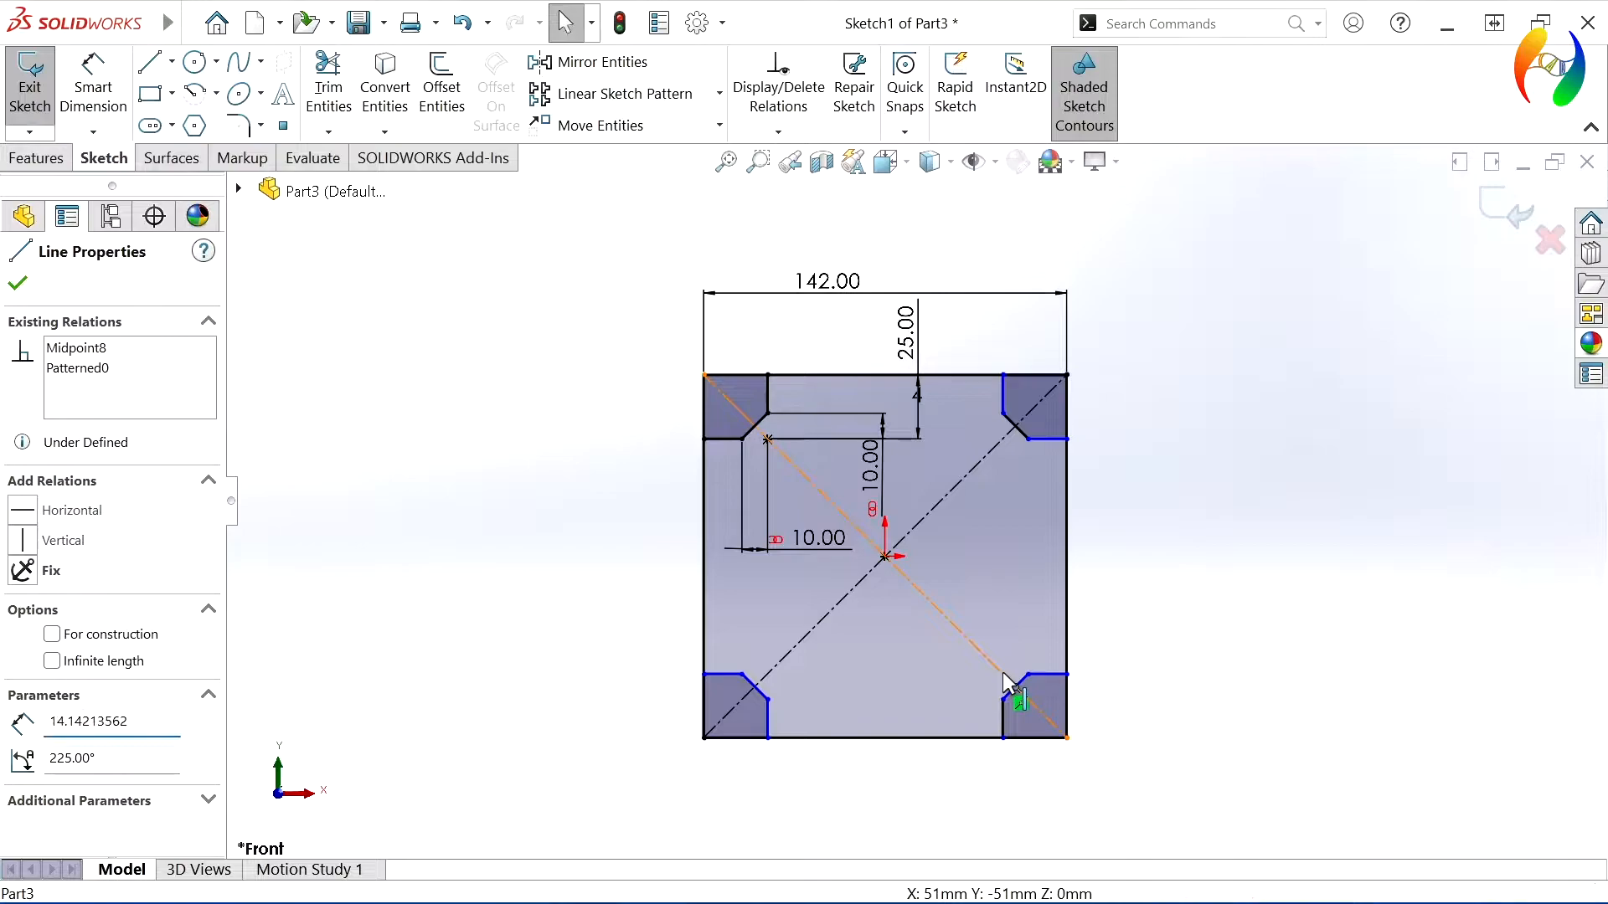
{"action": "left_click", "coordinate": [1003, 673], "text": "ctrl"}
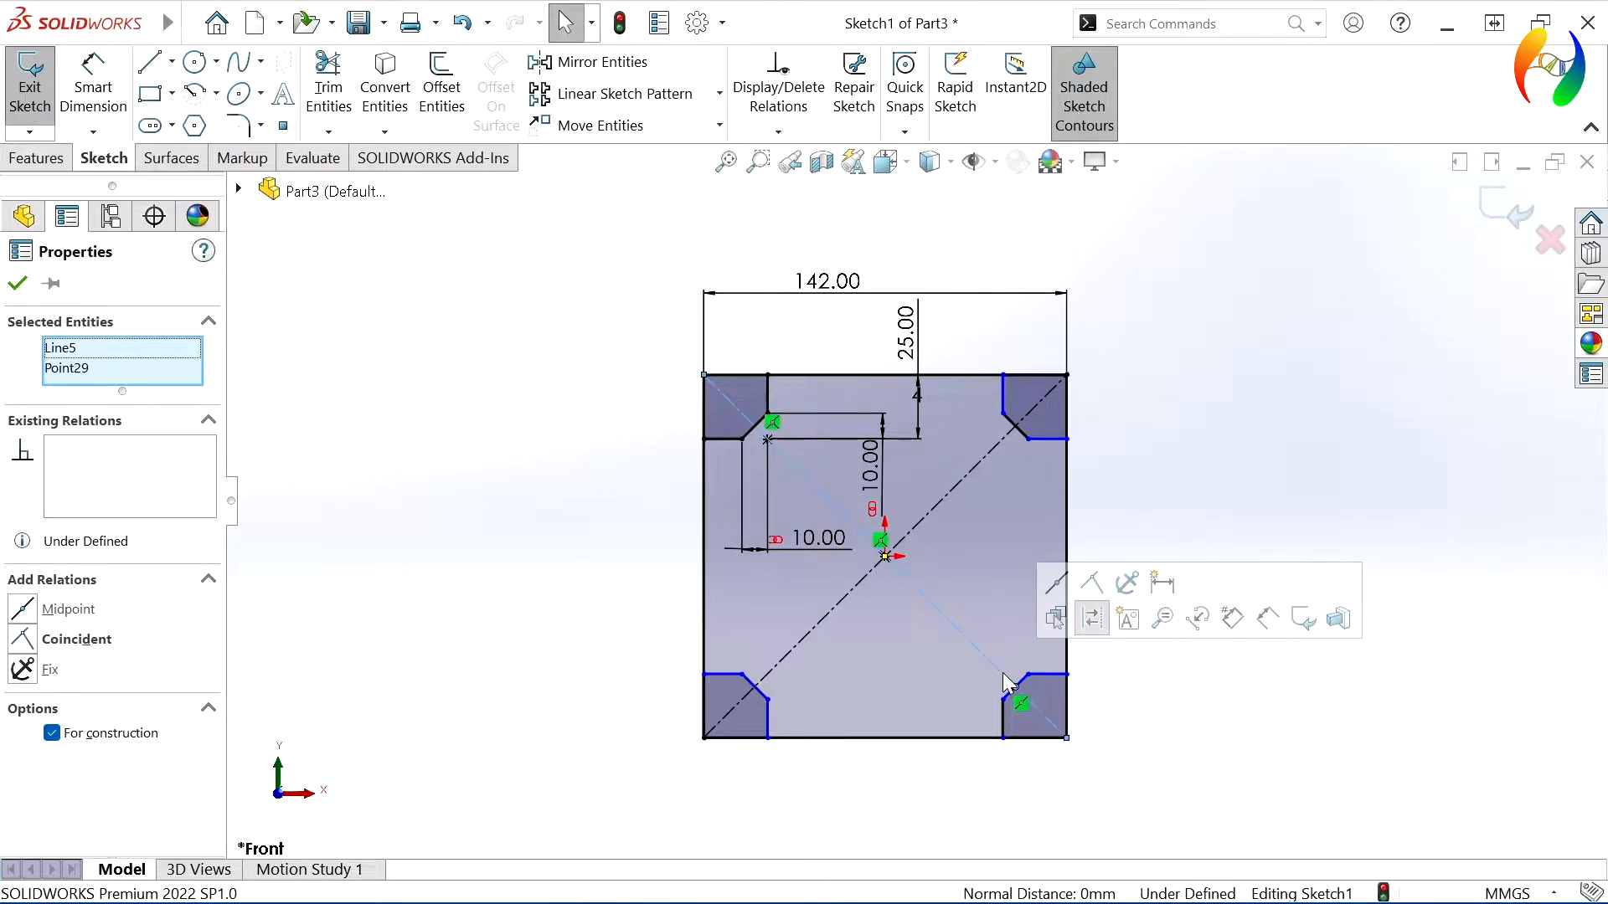
{"action": "left_click", "coordinate": [1091, 585]}
{"action": "left_click", "coordinate": [1233, 388]}
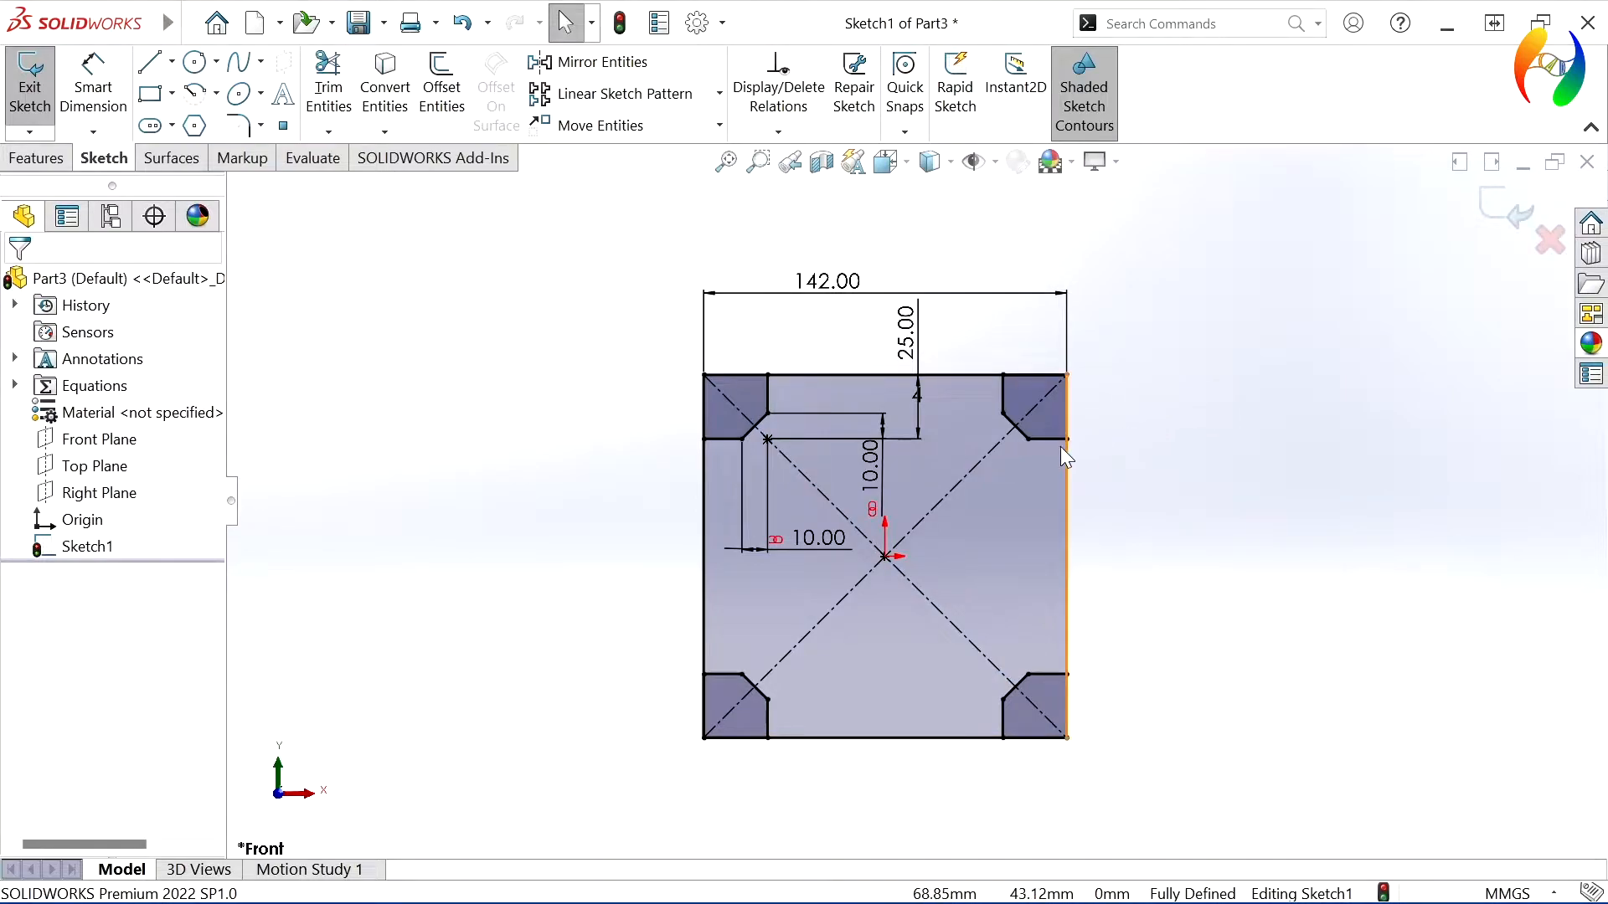
Convert the four sides of the large square to construction lines
{"action": "left_click", "coordinate": [1067, 471]}
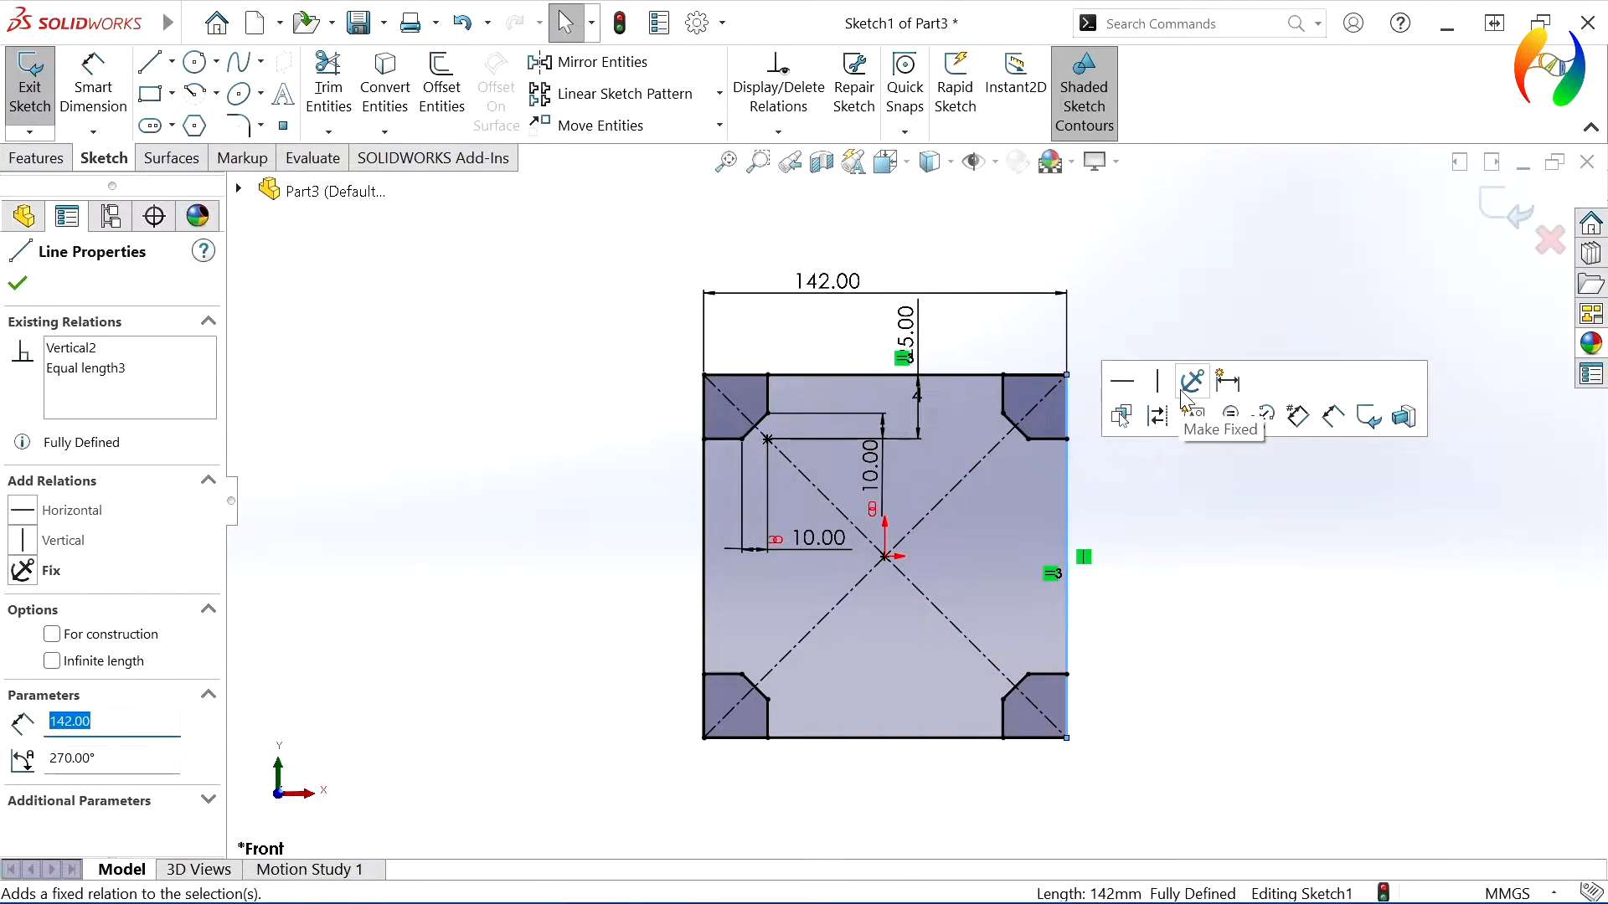
{"action": "left_click", "coordinate": [967, 376]}
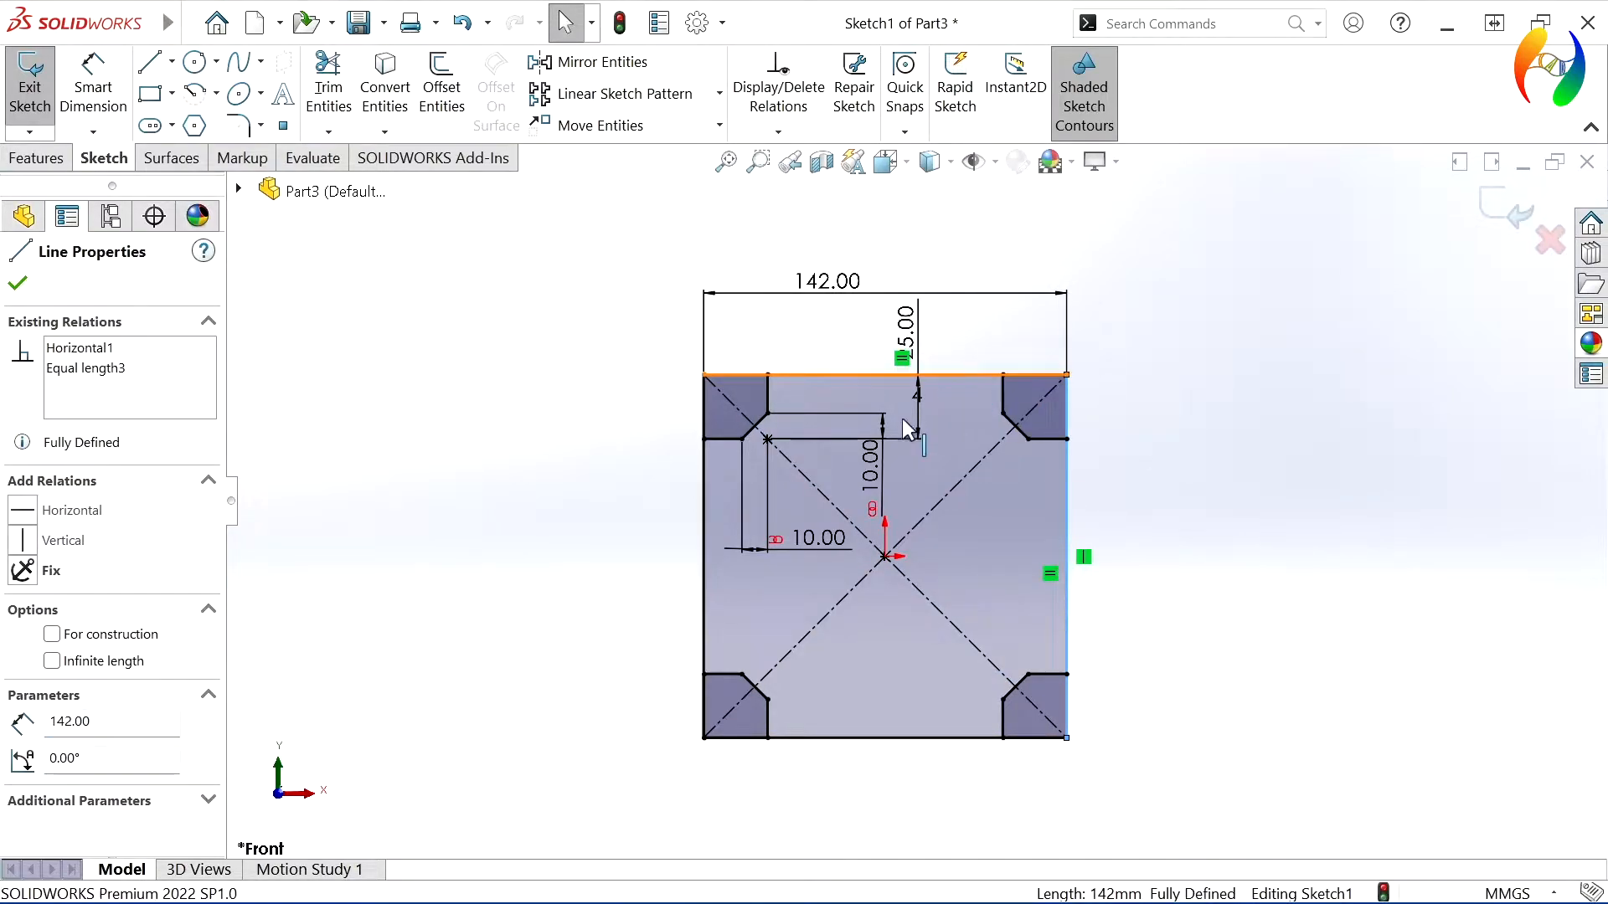
{"action": "left_click", "coordinate": [705, 544], "text": "ctrl"}
{"action": "left_click", "coordinate": [817, 740], "text": "ctrl"}
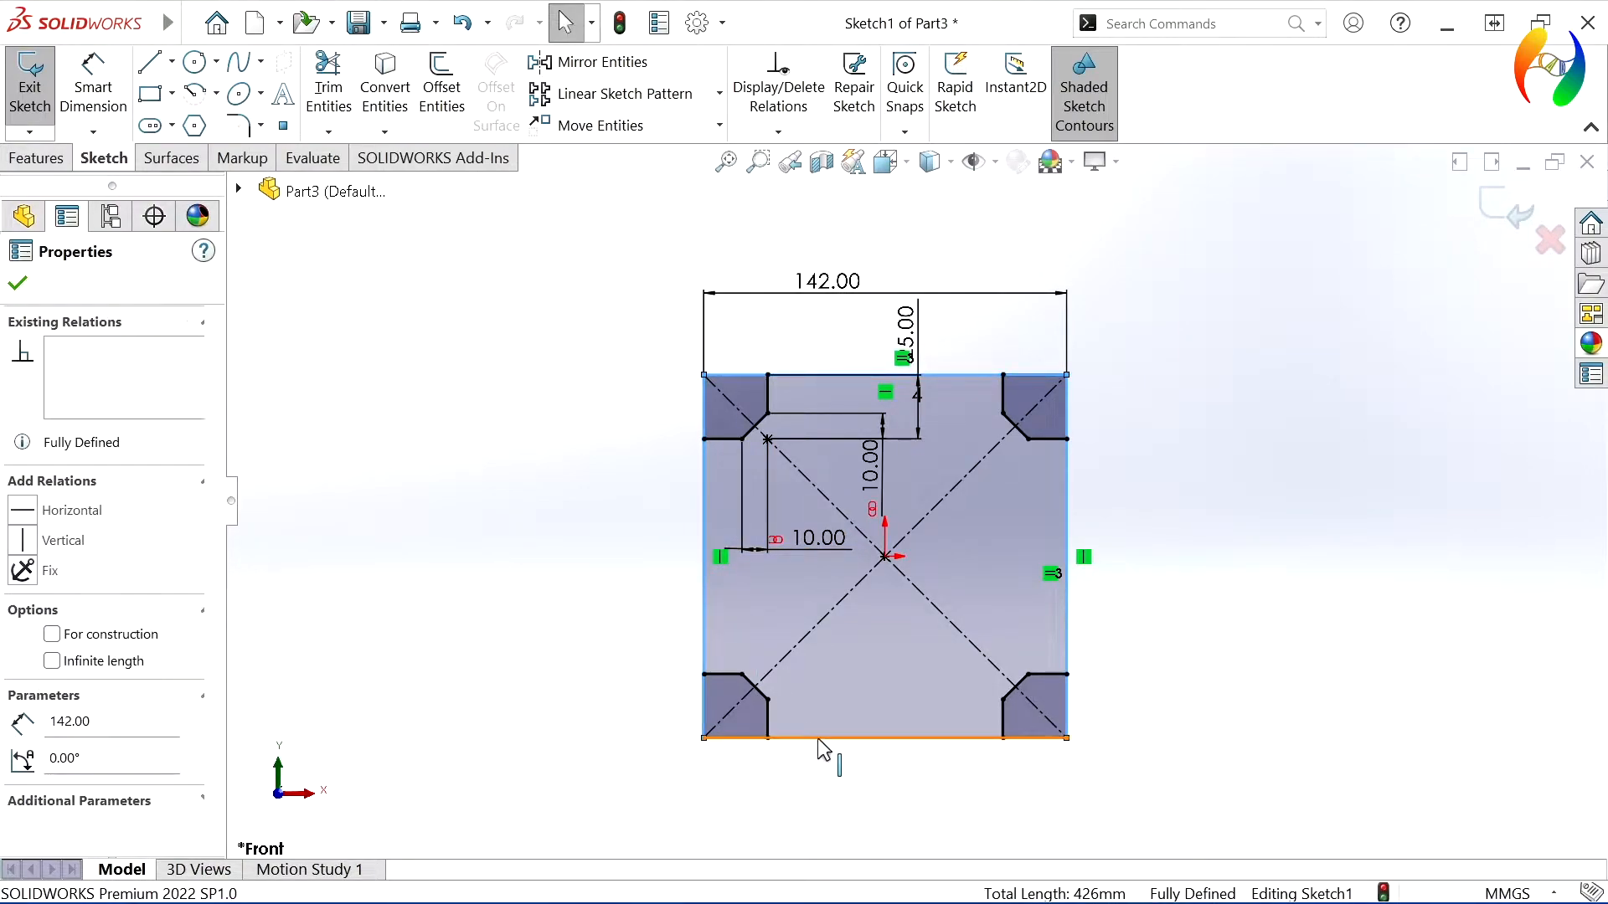
{"action": "left_click", "coordinate": [902, 688]}
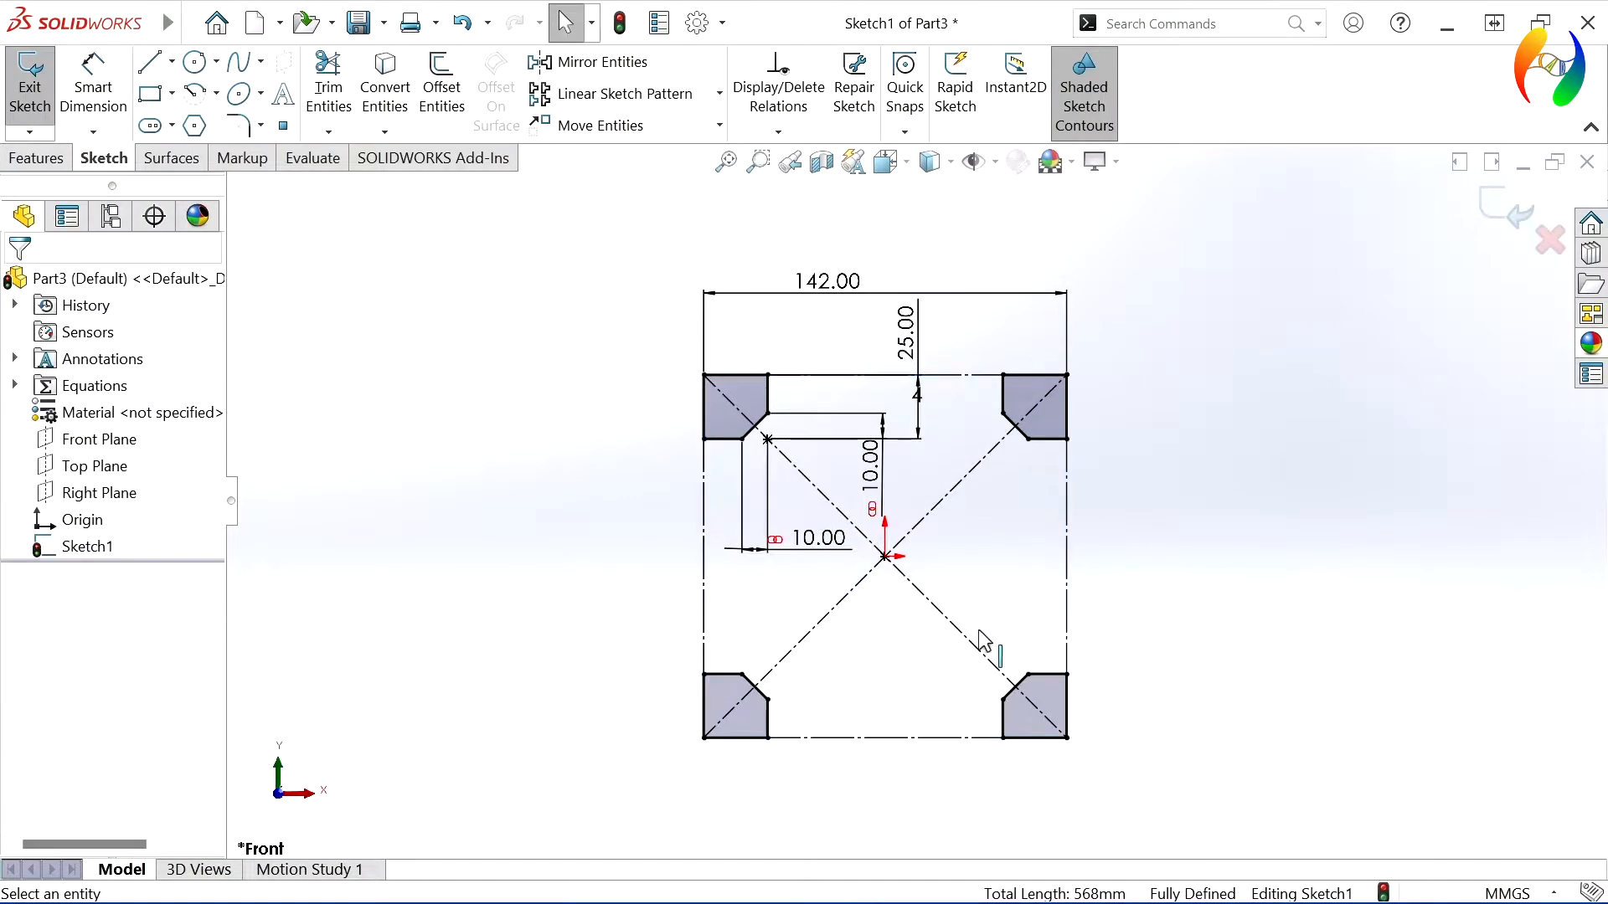
Convert the eight outer edges of the four chamfered corner profiles to construction lines
{"action": "left_click", "coordinate": [725, 377]}
{"action": "left_click", "coordinate": [701, 405], "text": "ctrl"}
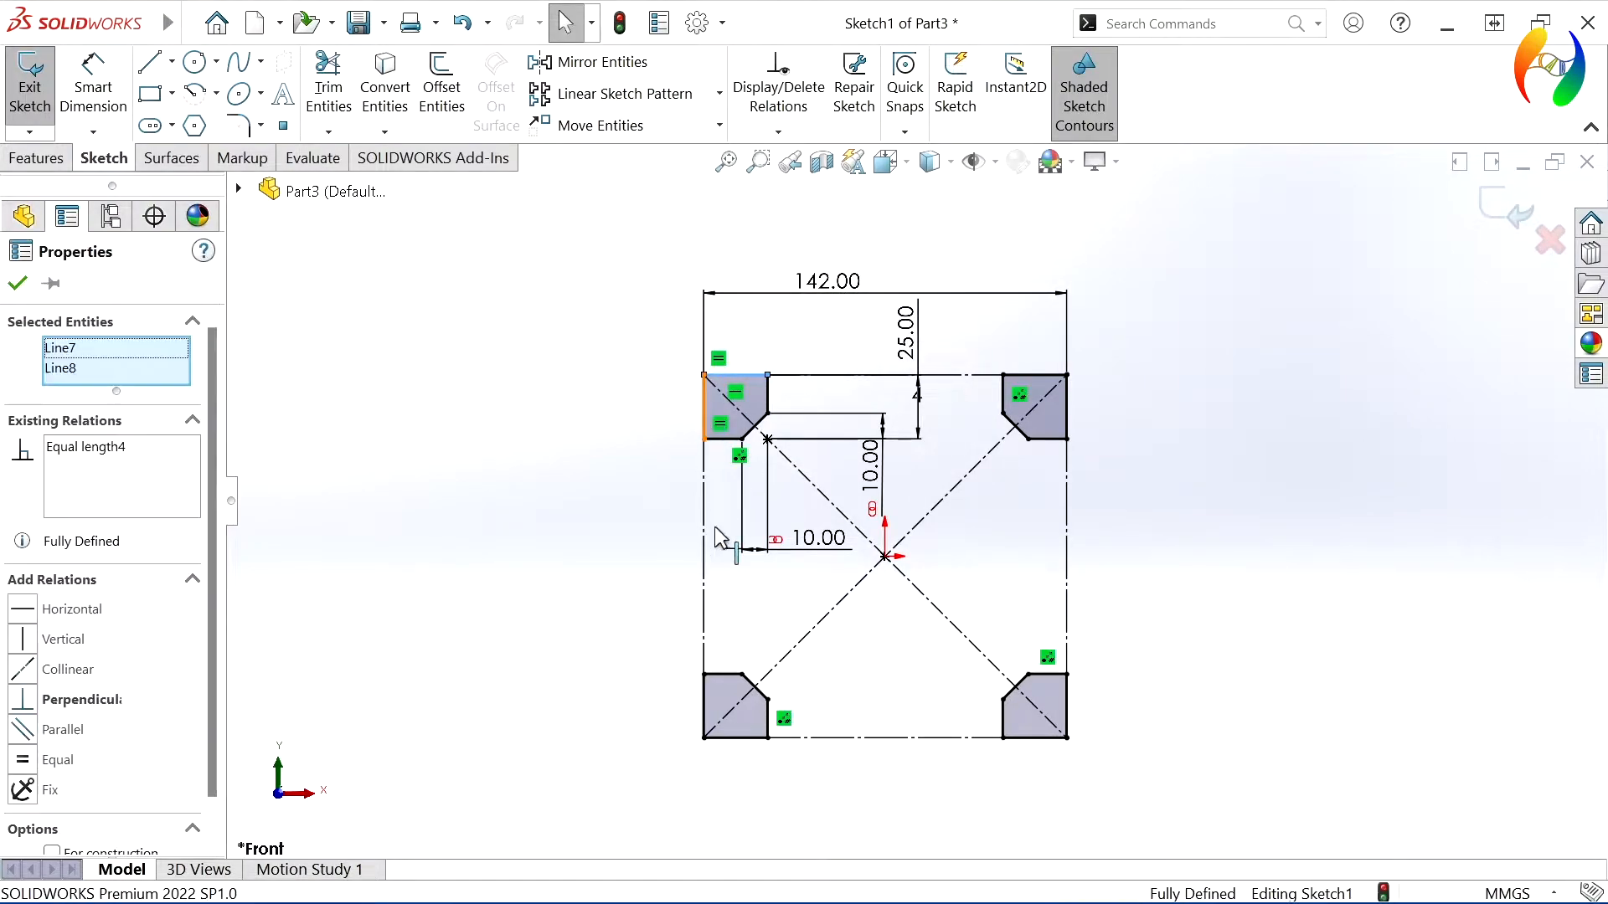
{"action": "left_click", "coordinate": [703, 697], "text": "ctrl"}
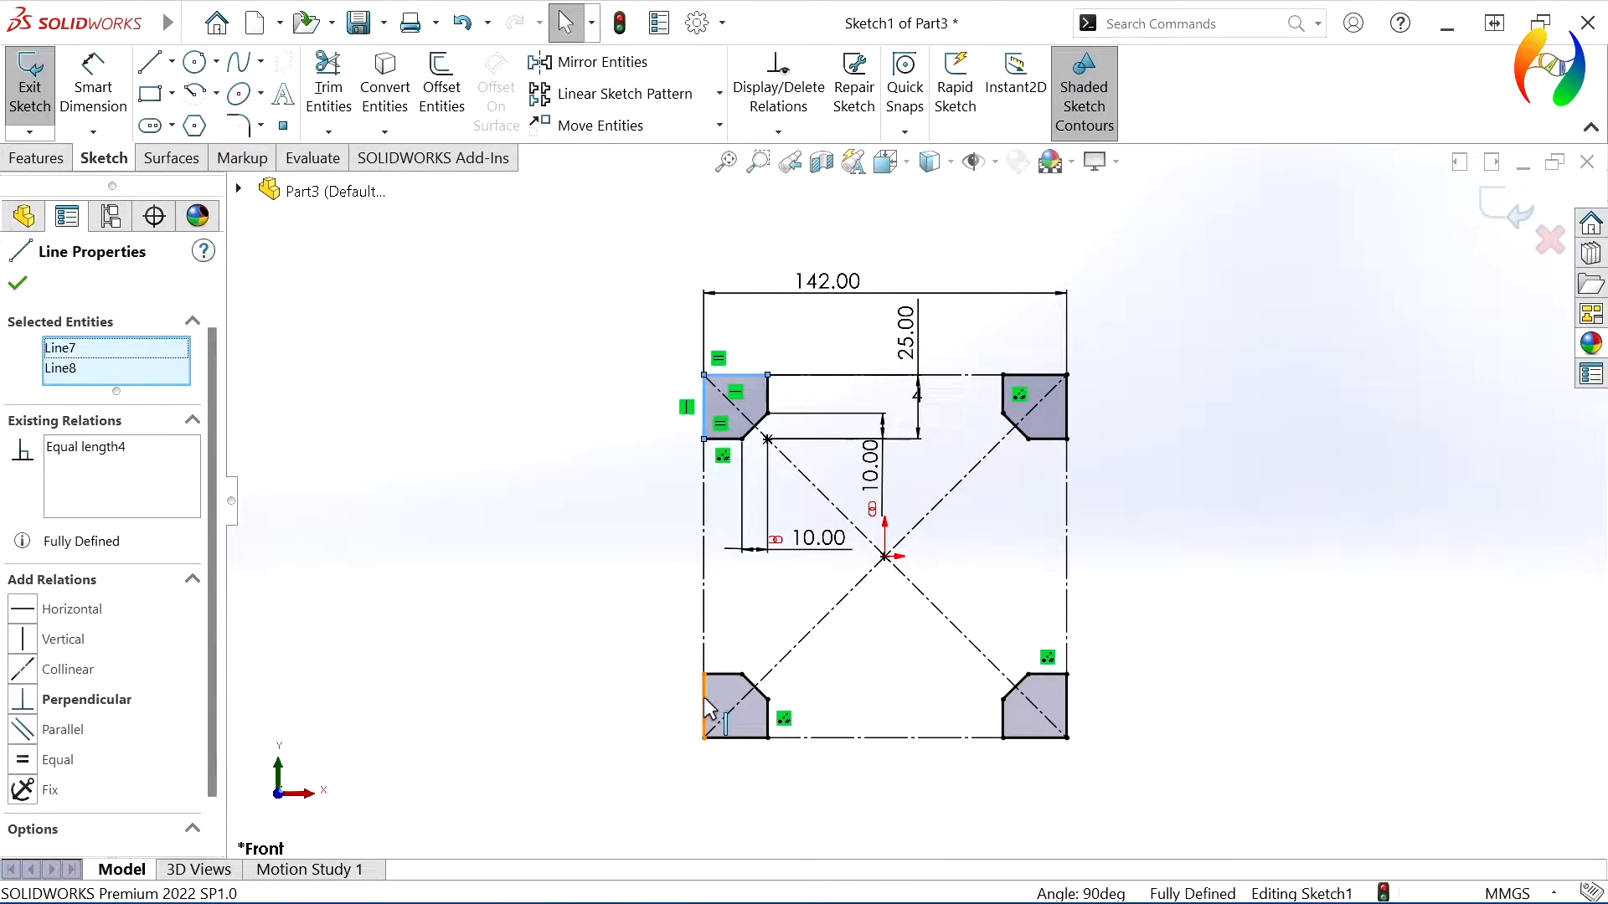
{"action": "left_click", "coordinate": [737, 737], "text": "ctrl"}
{"action": "left_click", "coordinate": [1022, 738], "text": "ctrl"}
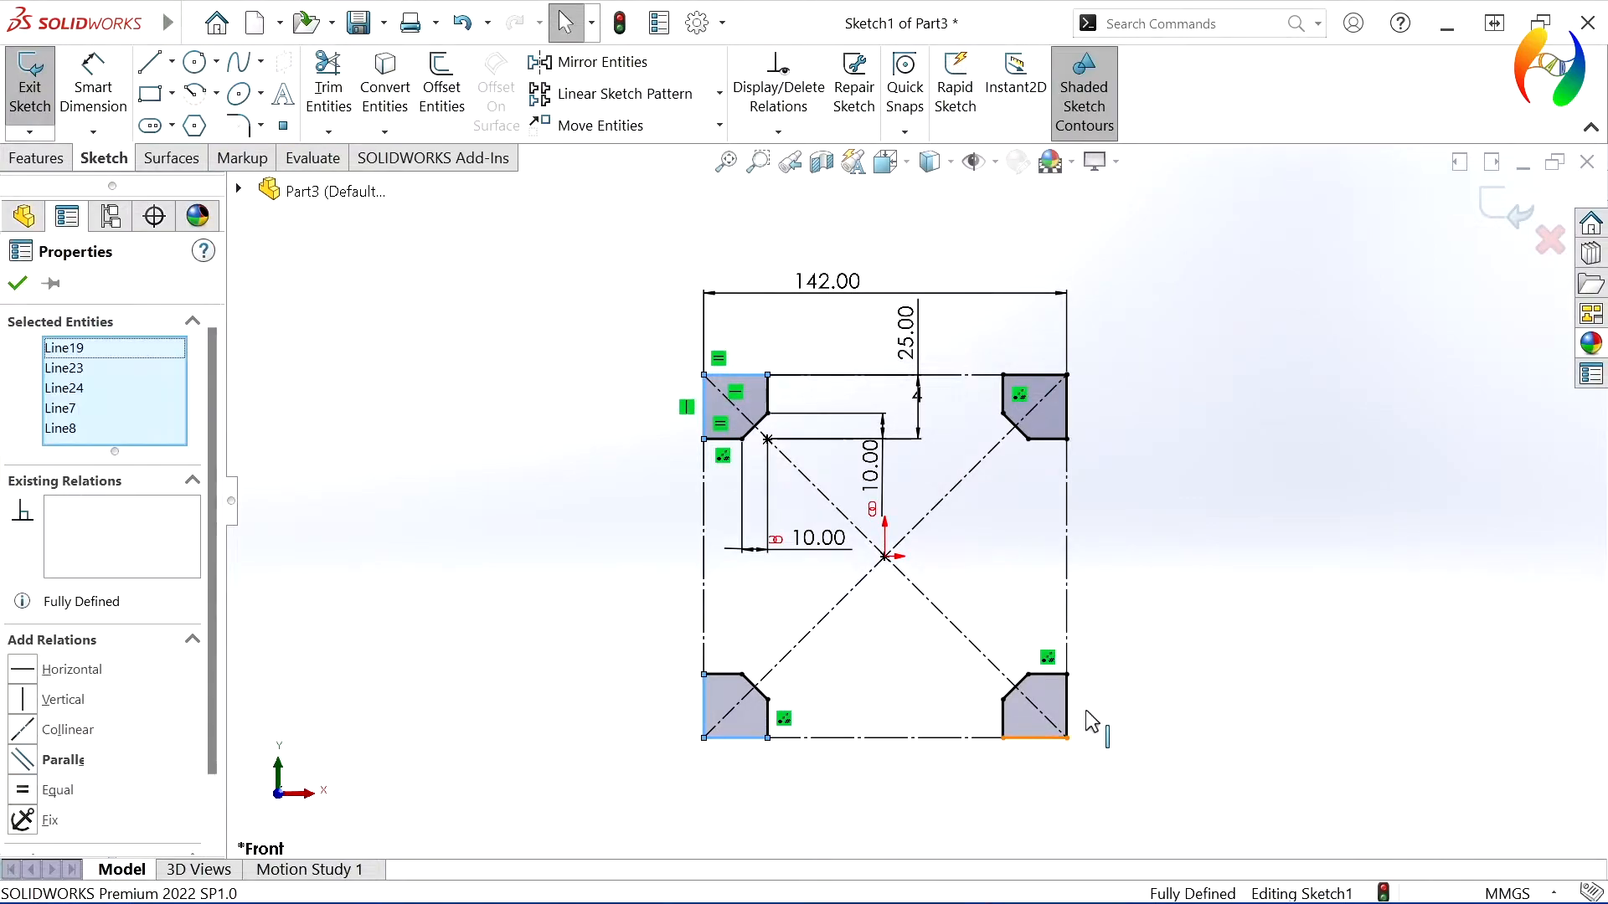
{"action": "left_click", "coordinate": [1066, 706], "text": "ctrl"}
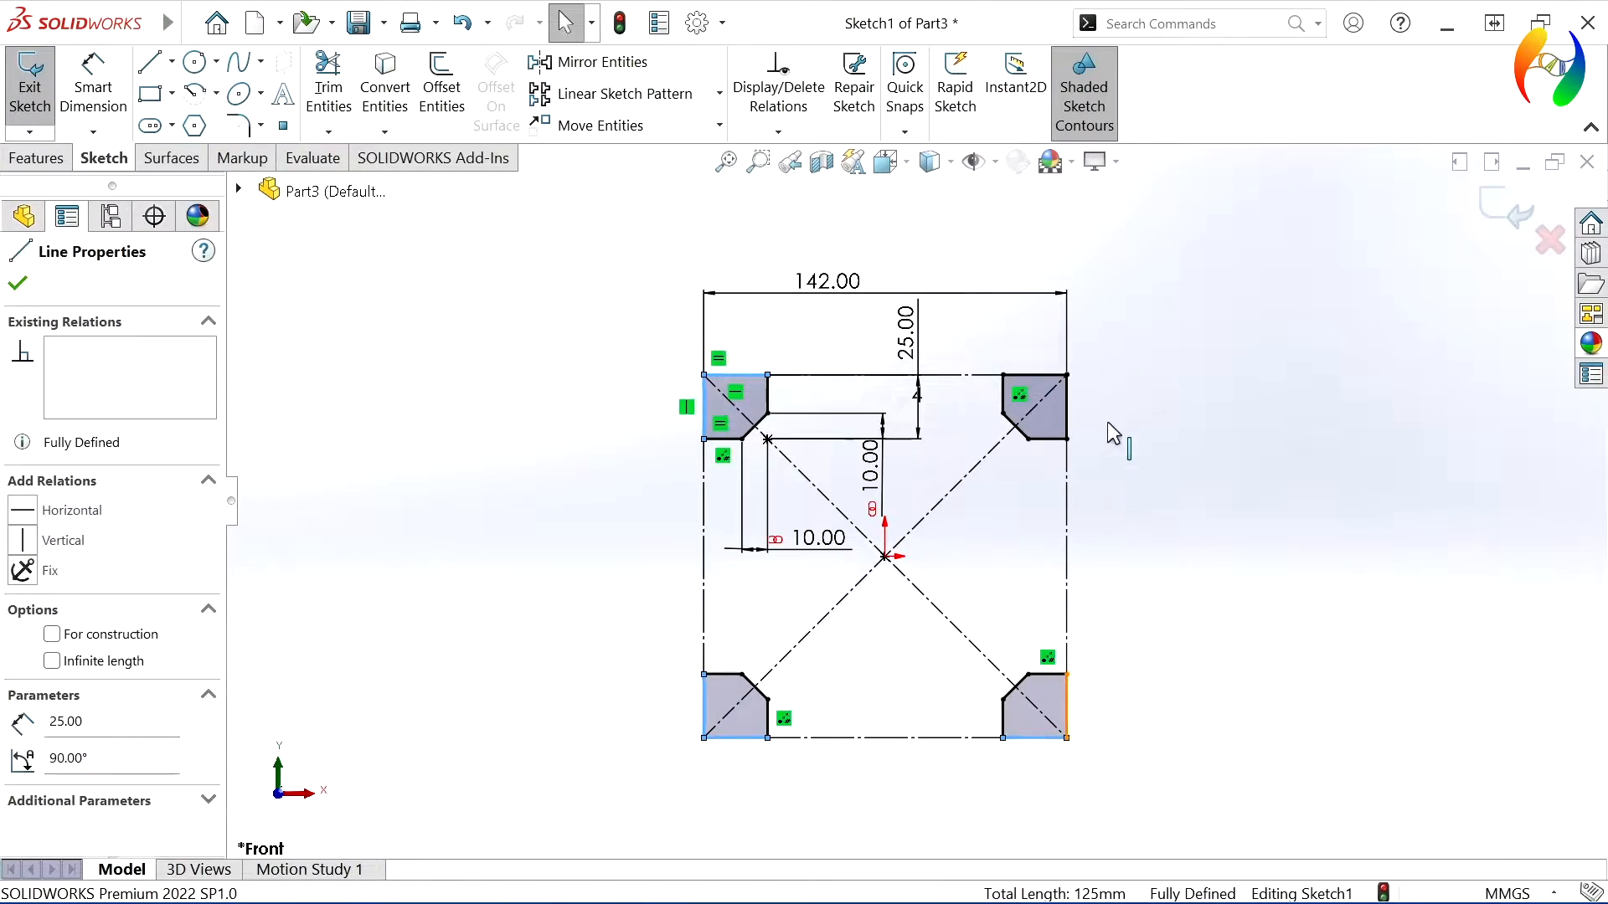
{"action": "left_click", "coordinate": [1065, 395], "text": "ctrl"}
{"action": "left_click", "coordinate": [1037, 376], "text": "ctrl"}
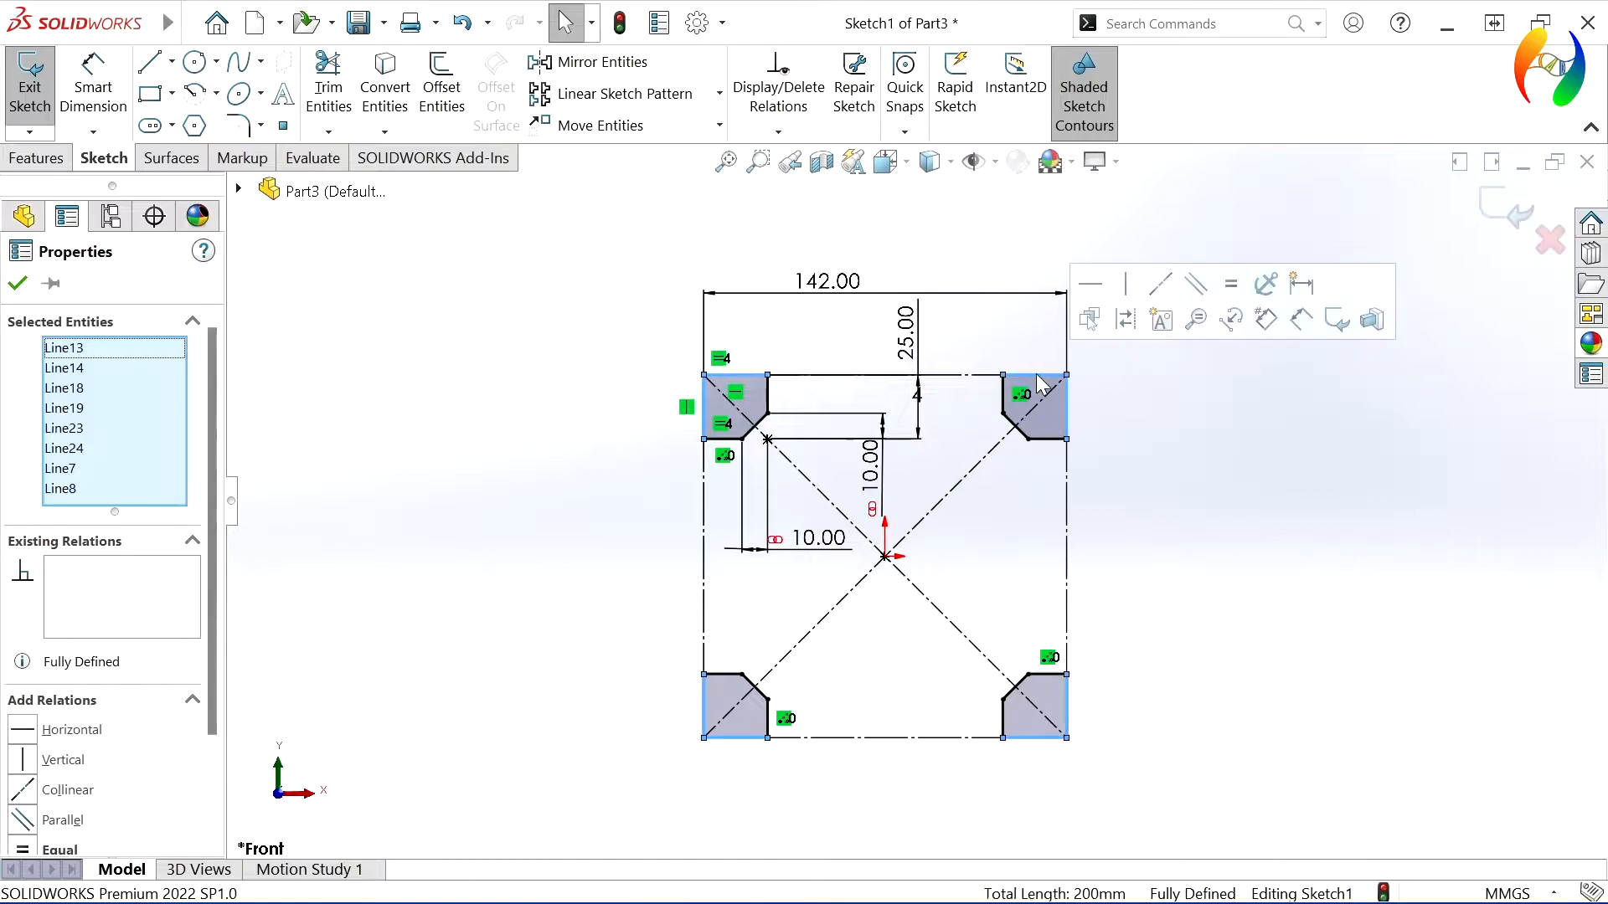
{"action": "left_click", "coordinate": [1129, 320]}
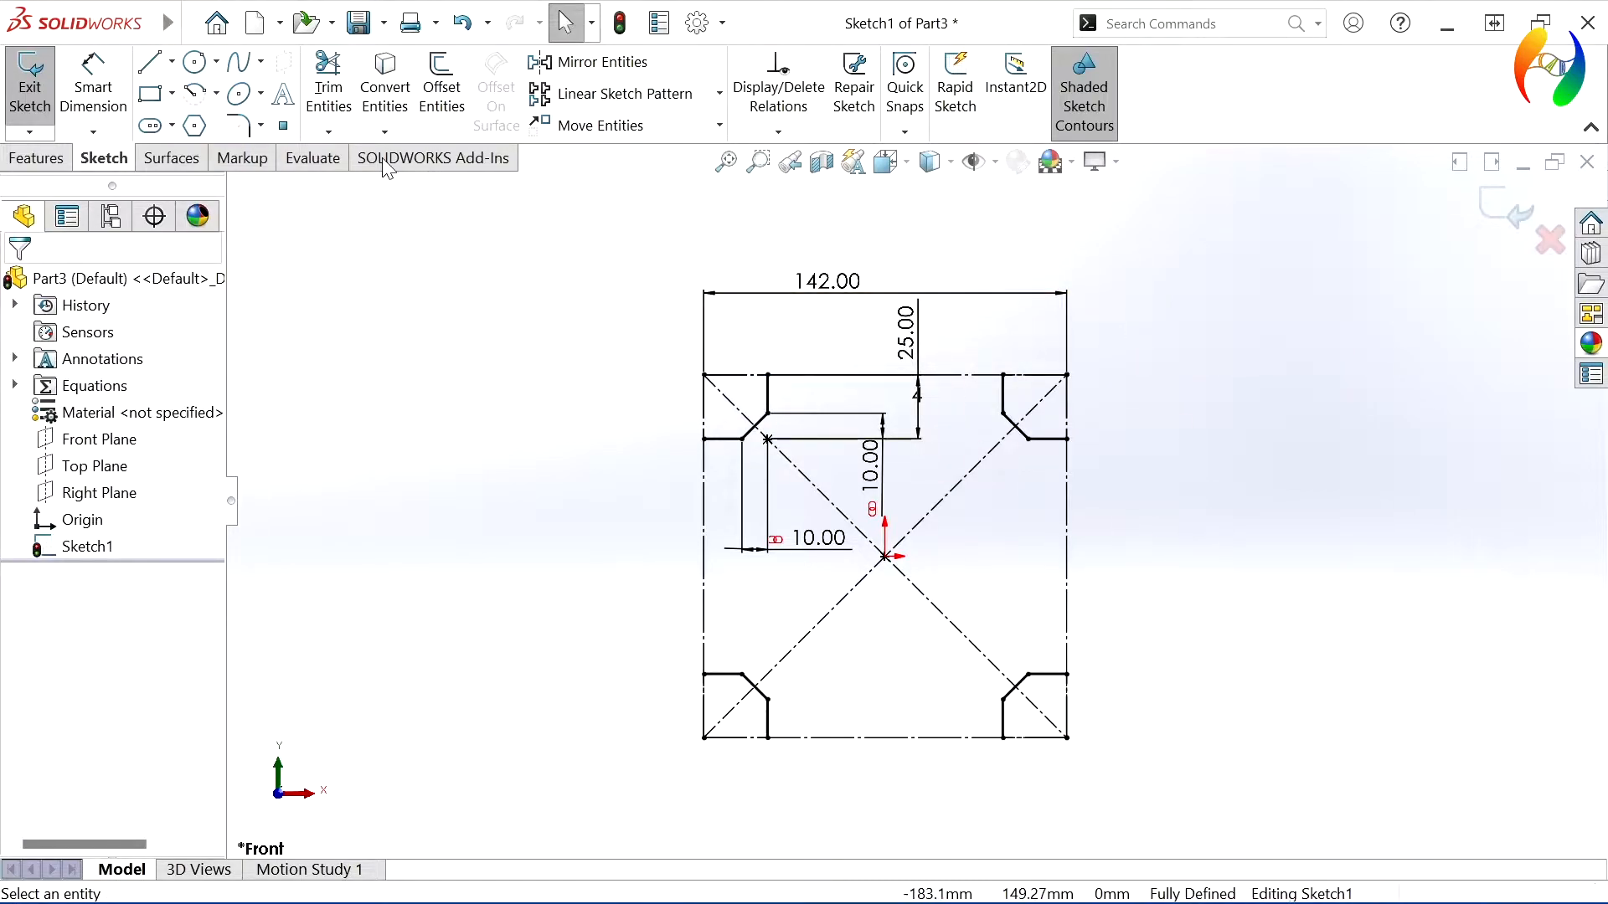
Draw four solid lines along the large square's sides, joining the open ends of neighbouring corner cutouts into a closed profile
{"action": "left_click", "coordinate": [150, 61]}
{"action": "left_click", "coordinate": [768, 375]}
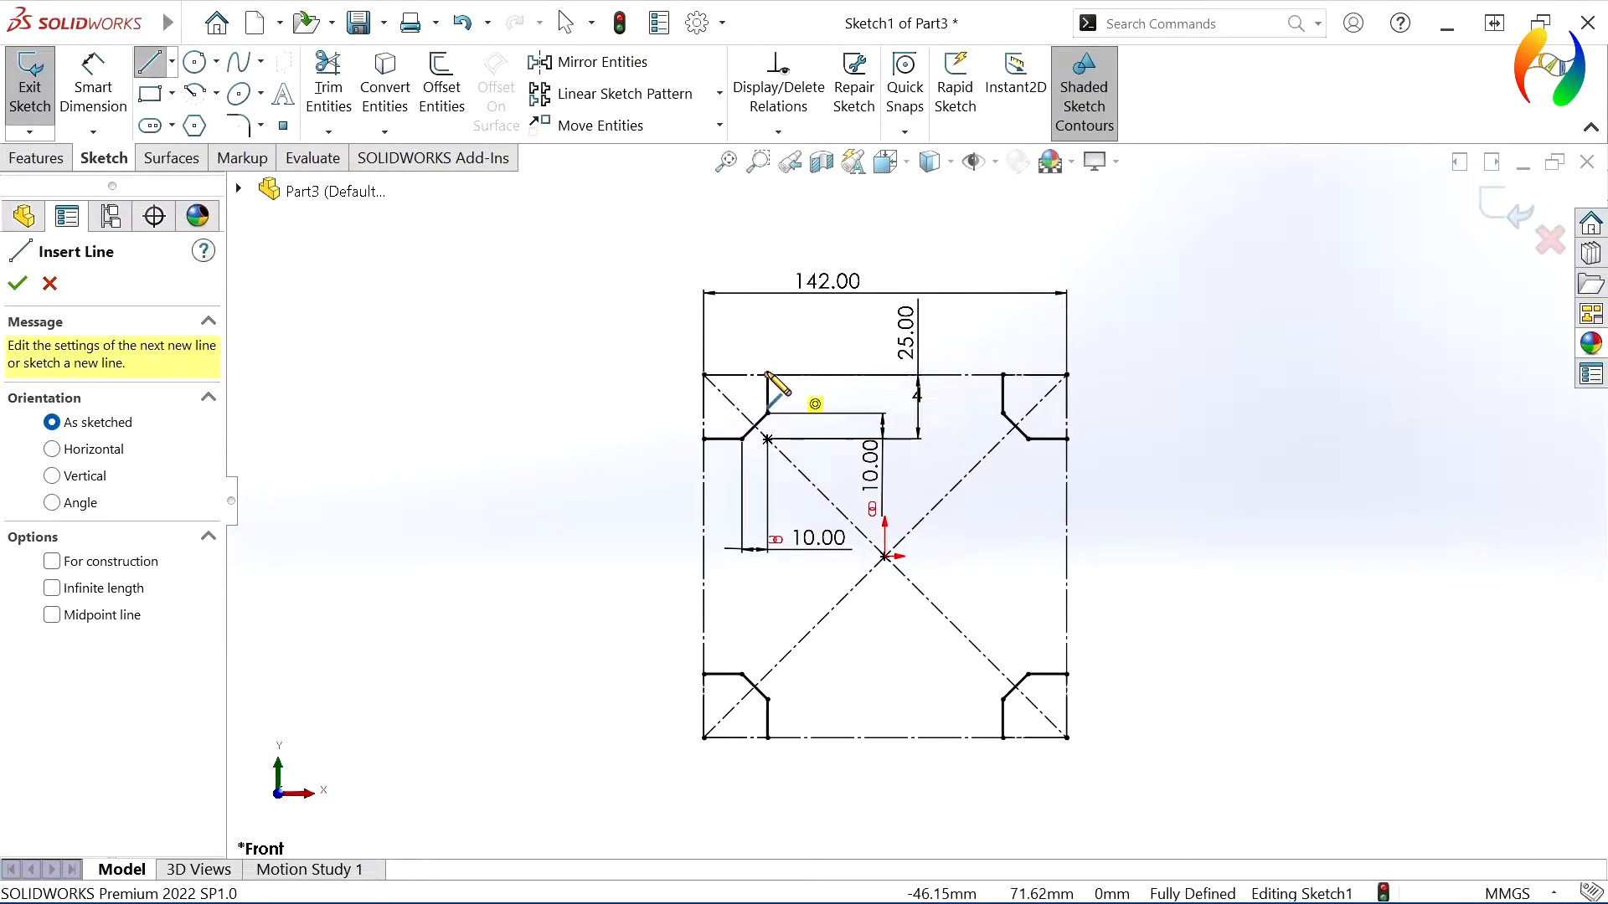
{"action": "left_click", "coordinate": [1003, 374]}
{"action": "left_click", "coordinate": [1003, 375]}
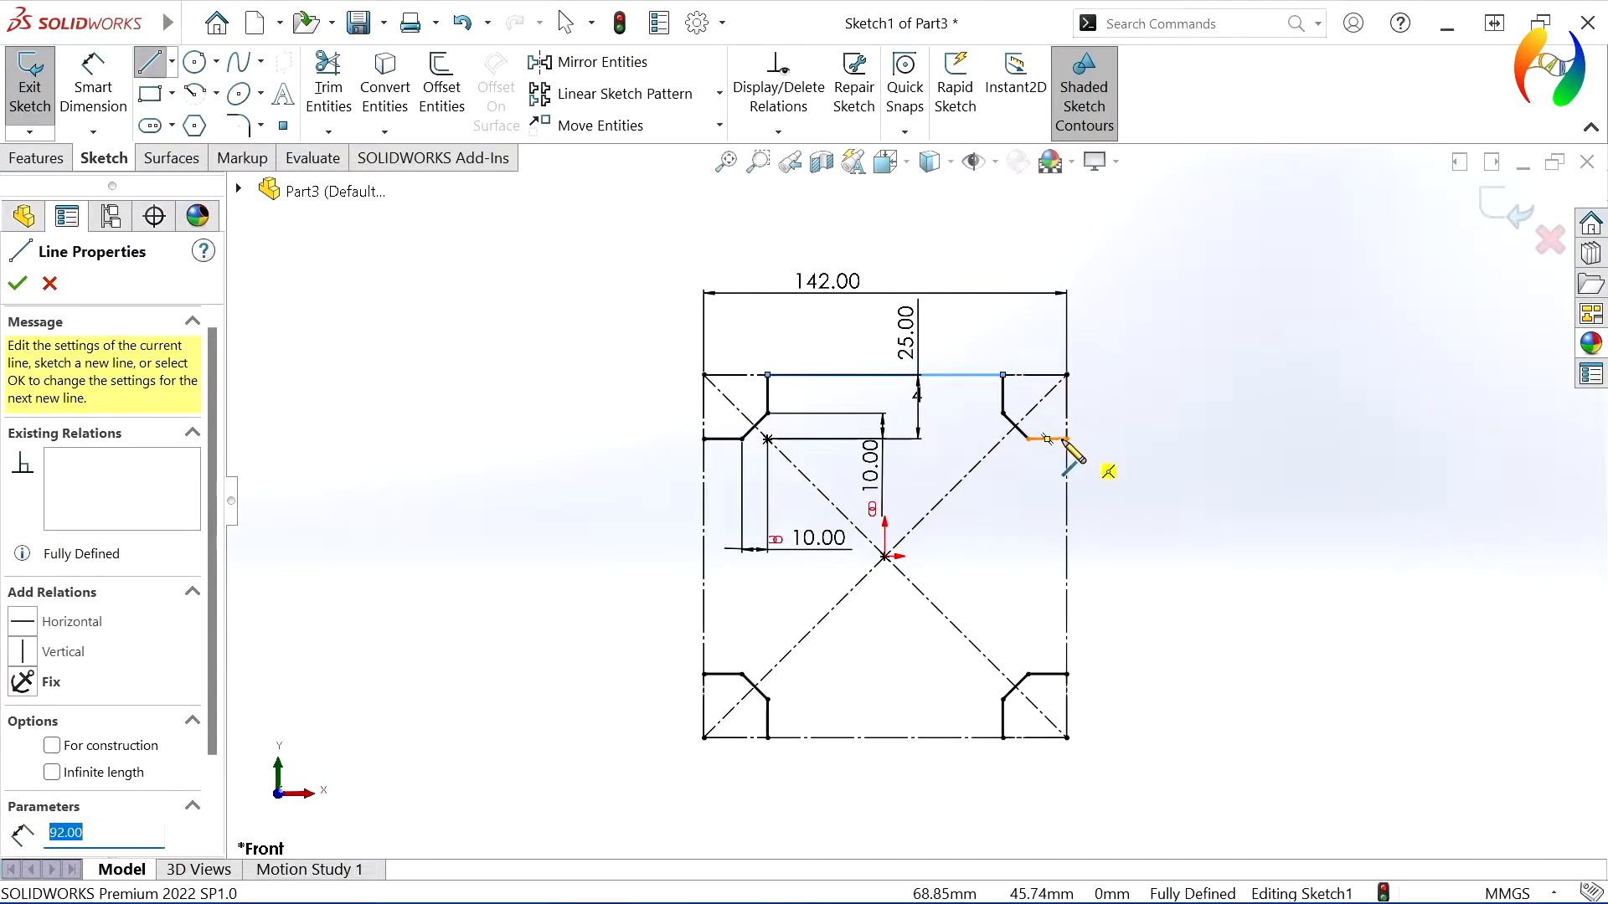
{"action": "left_click", "coordinate": [1067, 439]}
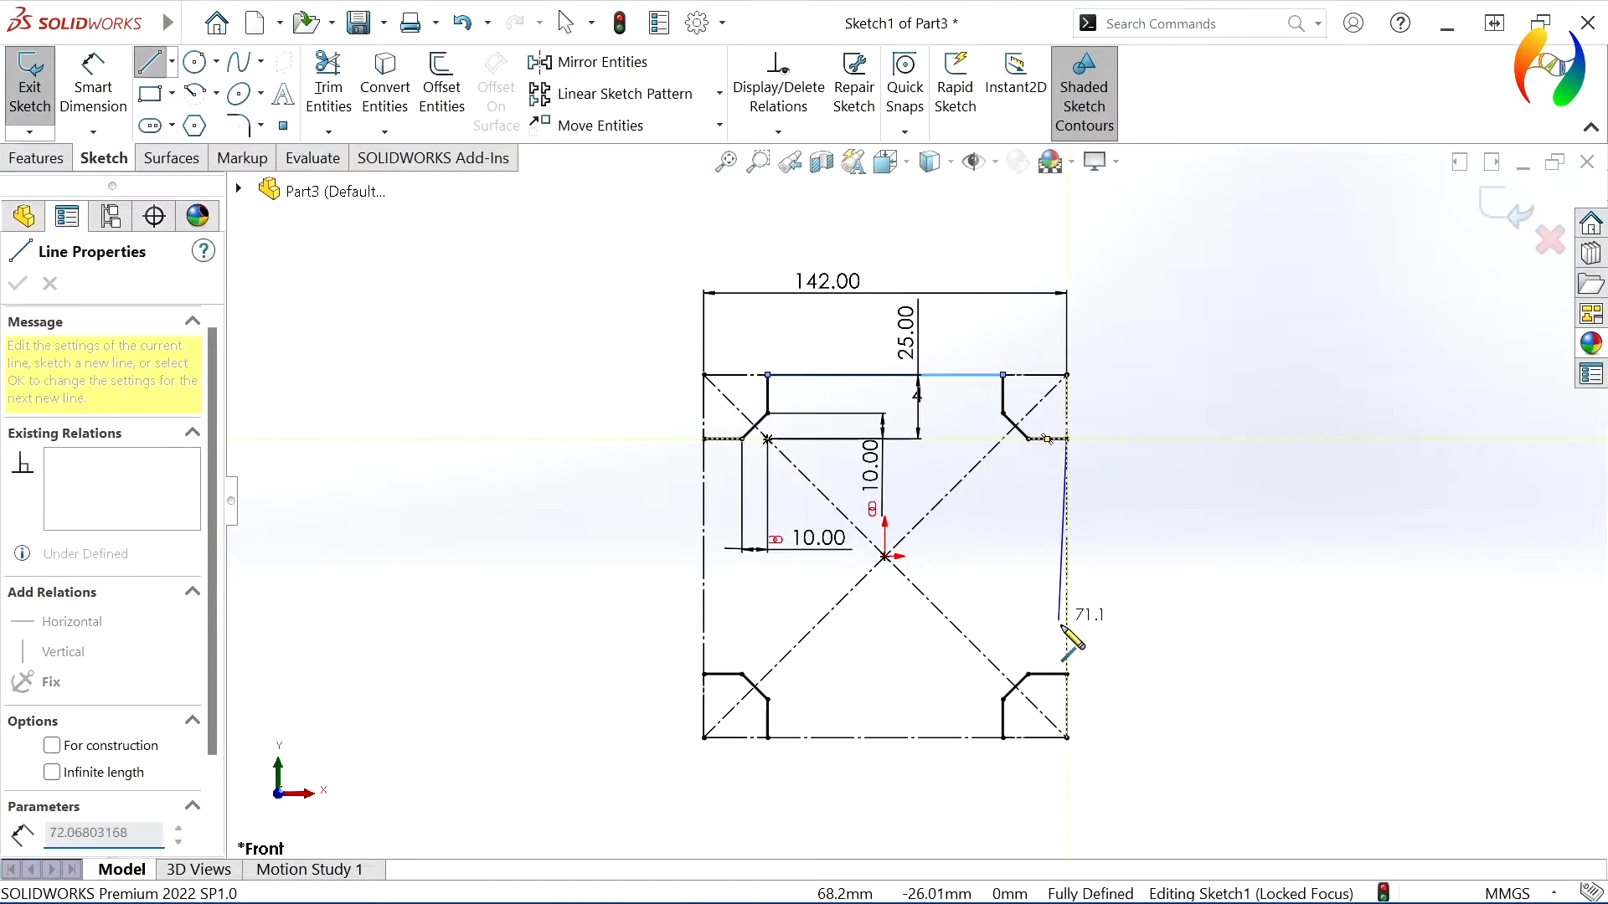
{"action": "left_click", "coordinate": [1067, 674]}
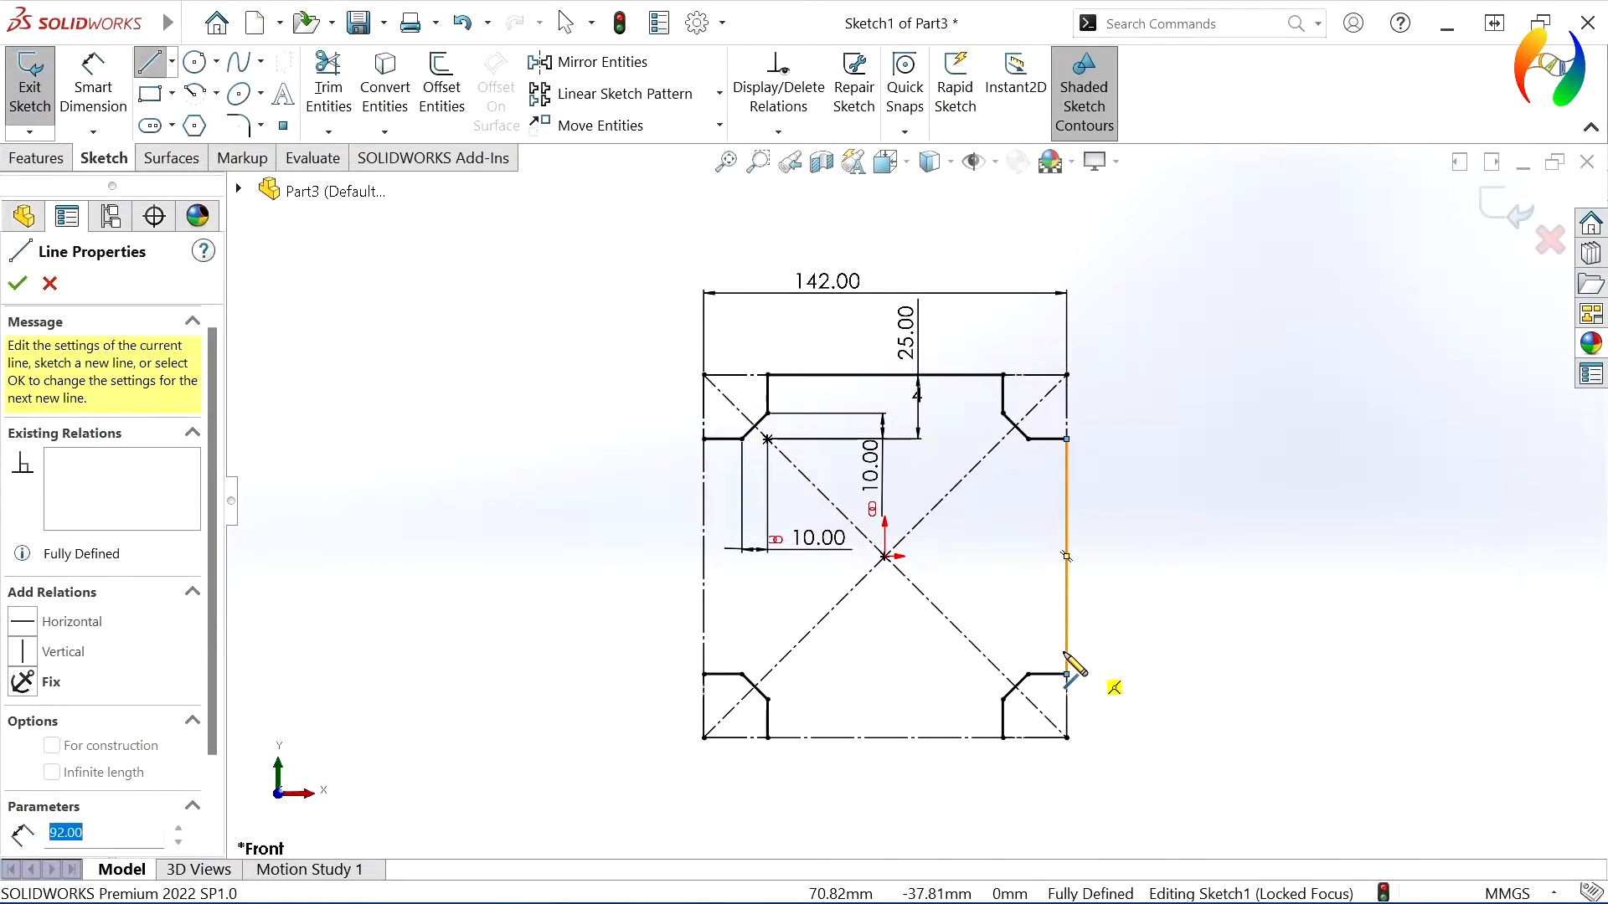
{"action": "left_click", "coordinate": [1003, 737]}
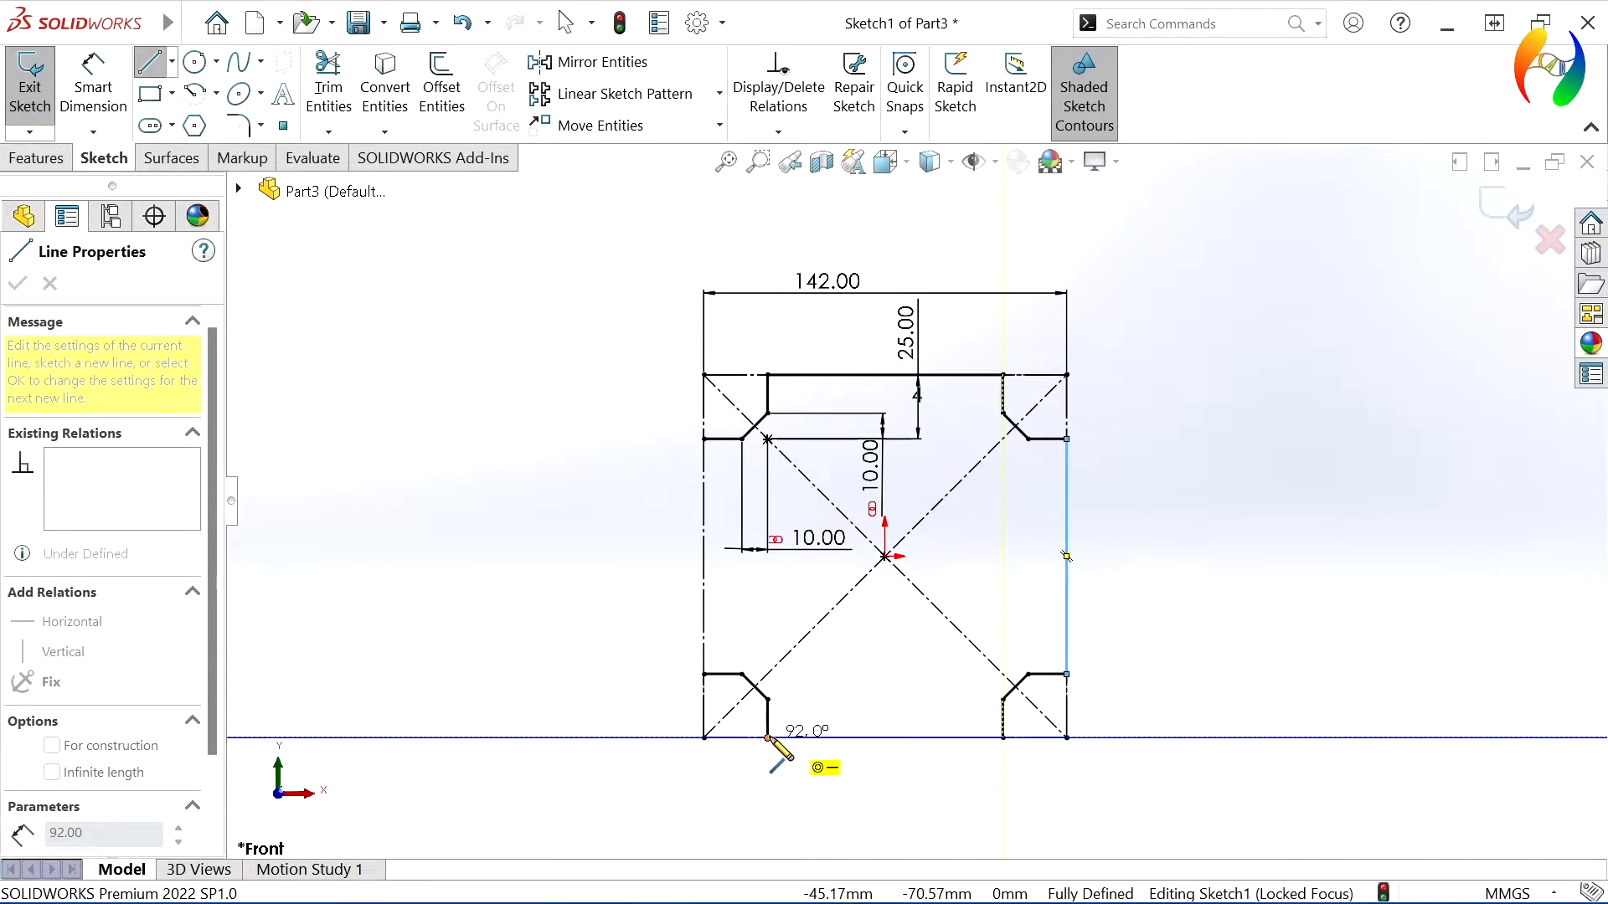
{"action": "left_click", "coordinate": [768, 737]}
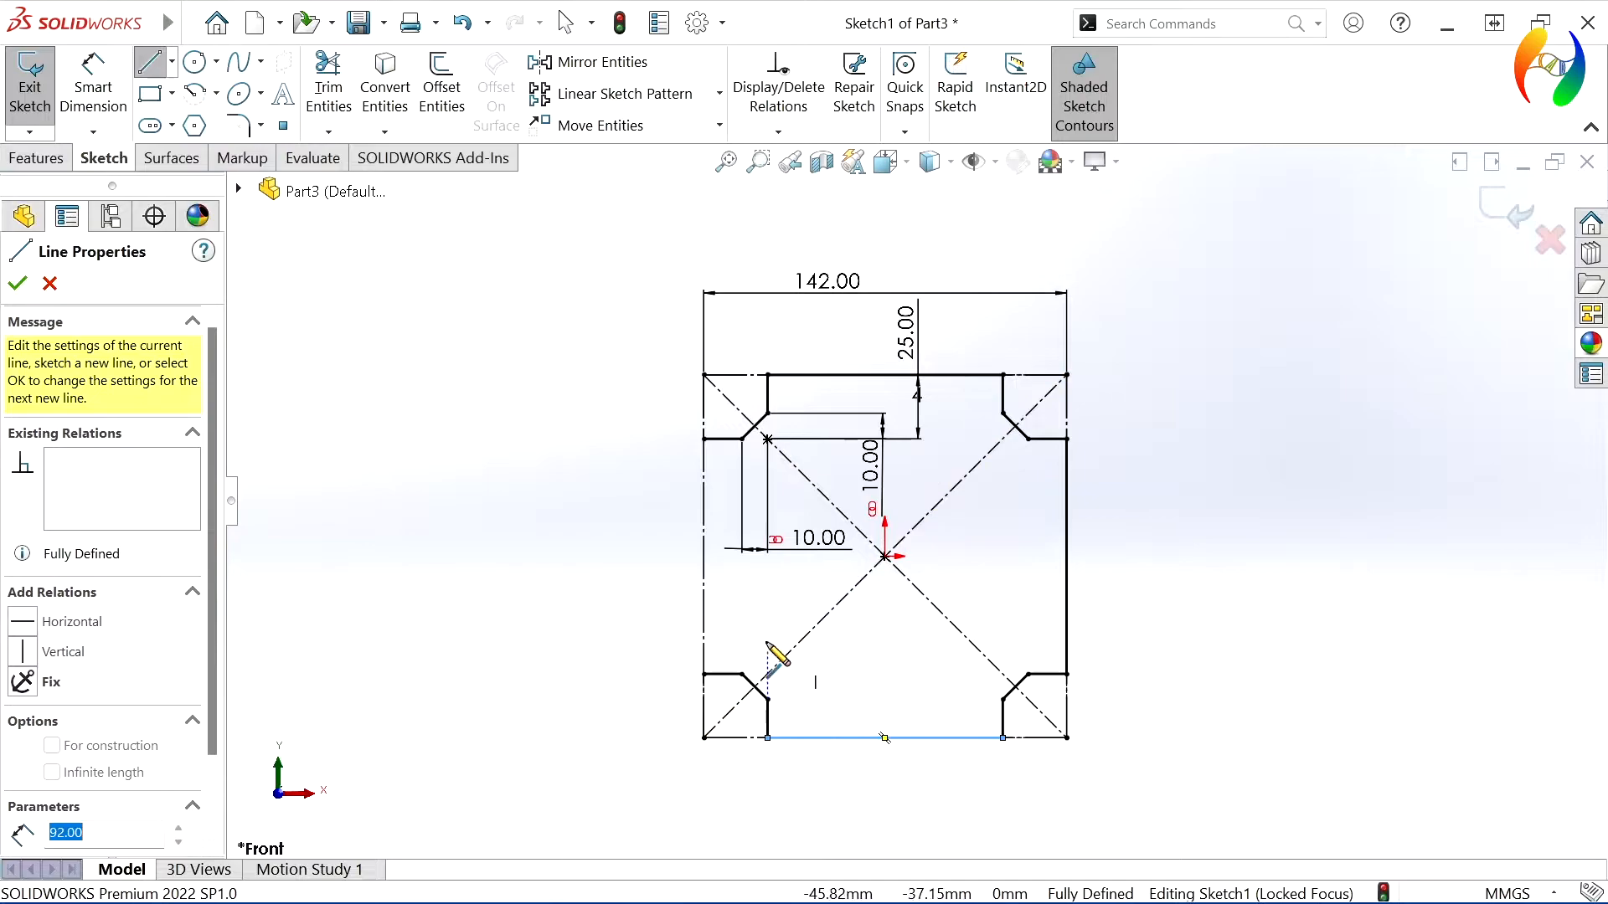
{"action": "left_click", "coordinate": [703, 438]}
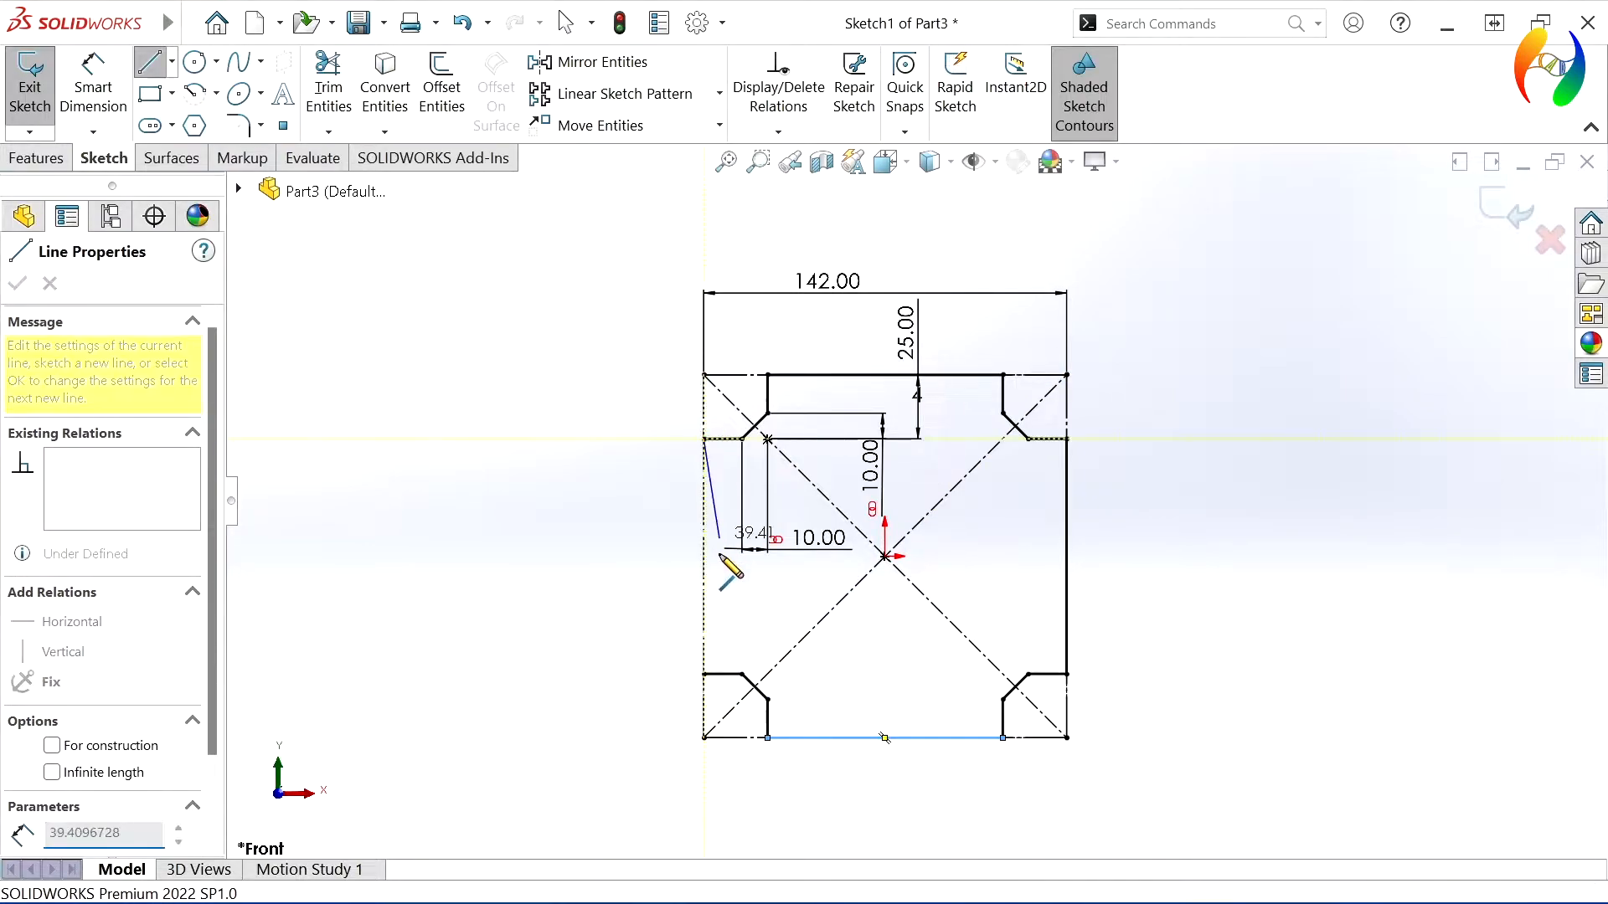
{"action": "left_click", "coordinate": [703, 674]}
{"action": "key", "text": "Escape"}
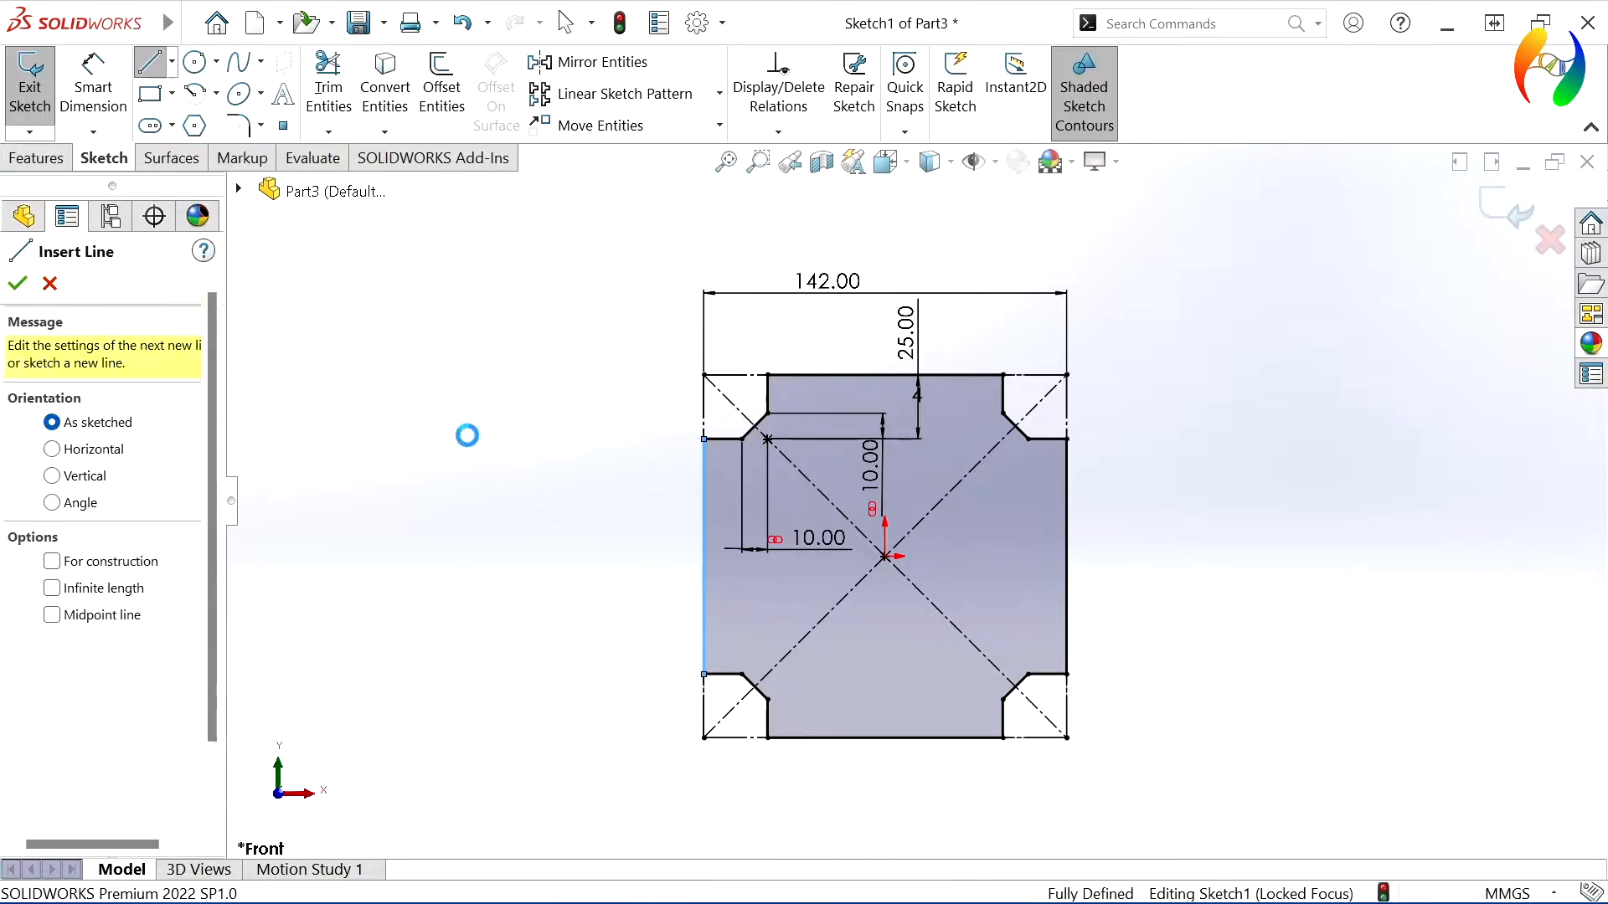
{"action": "key", "text": "Escape"}
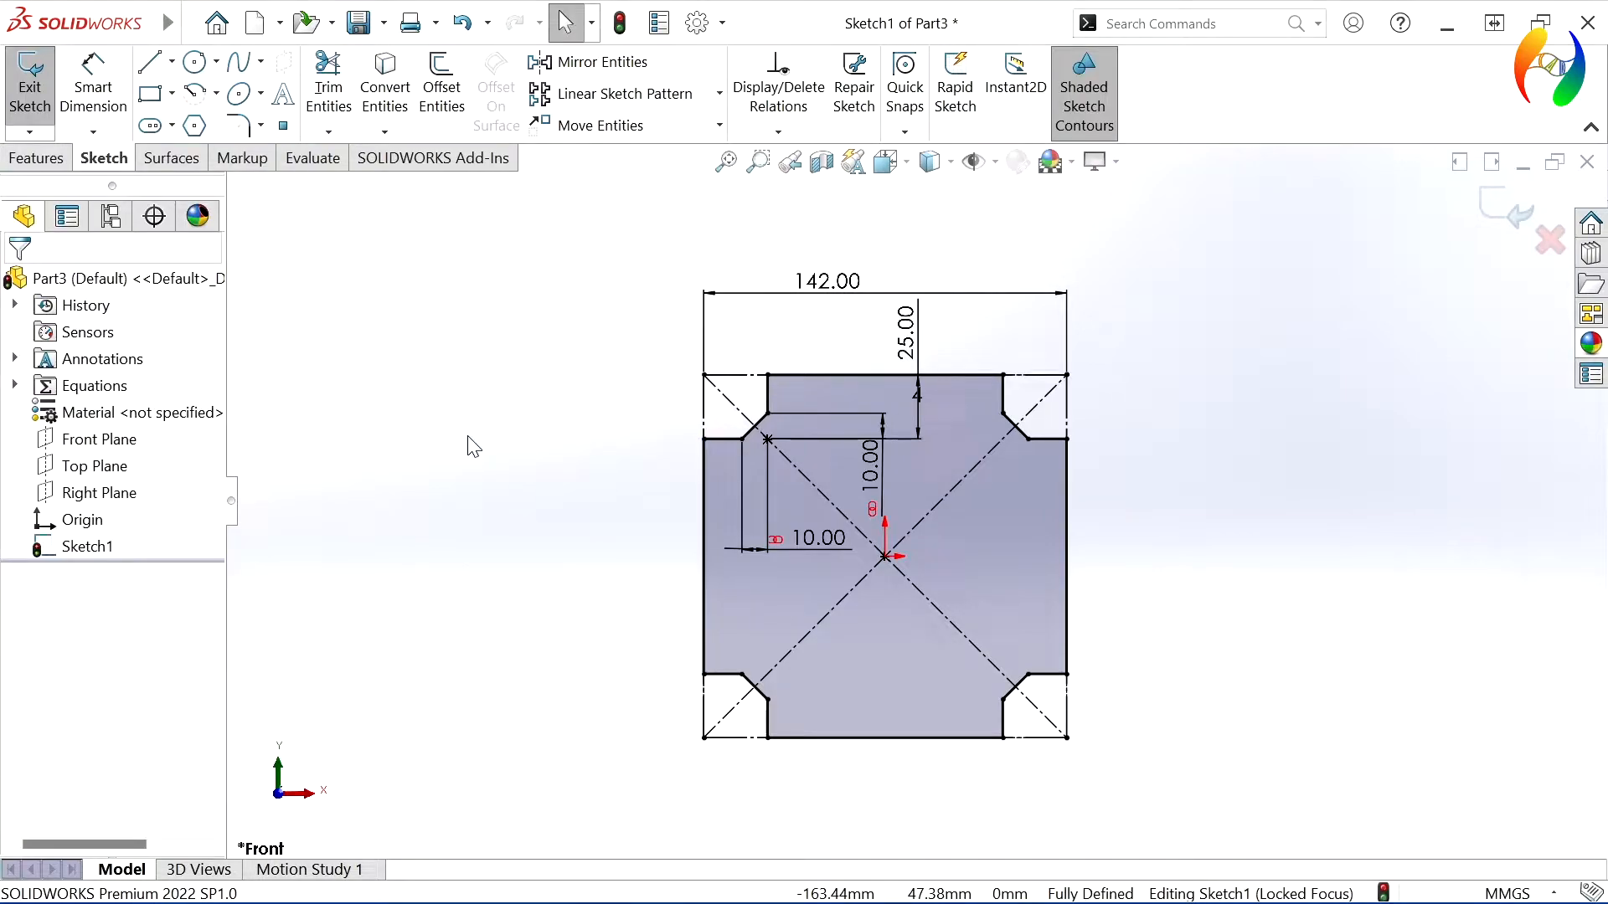
Extrude the closed profile as a blind boss 225 mm deep in the reversed direction
{"action": "double_click", "coordinate": [1147, 410]}
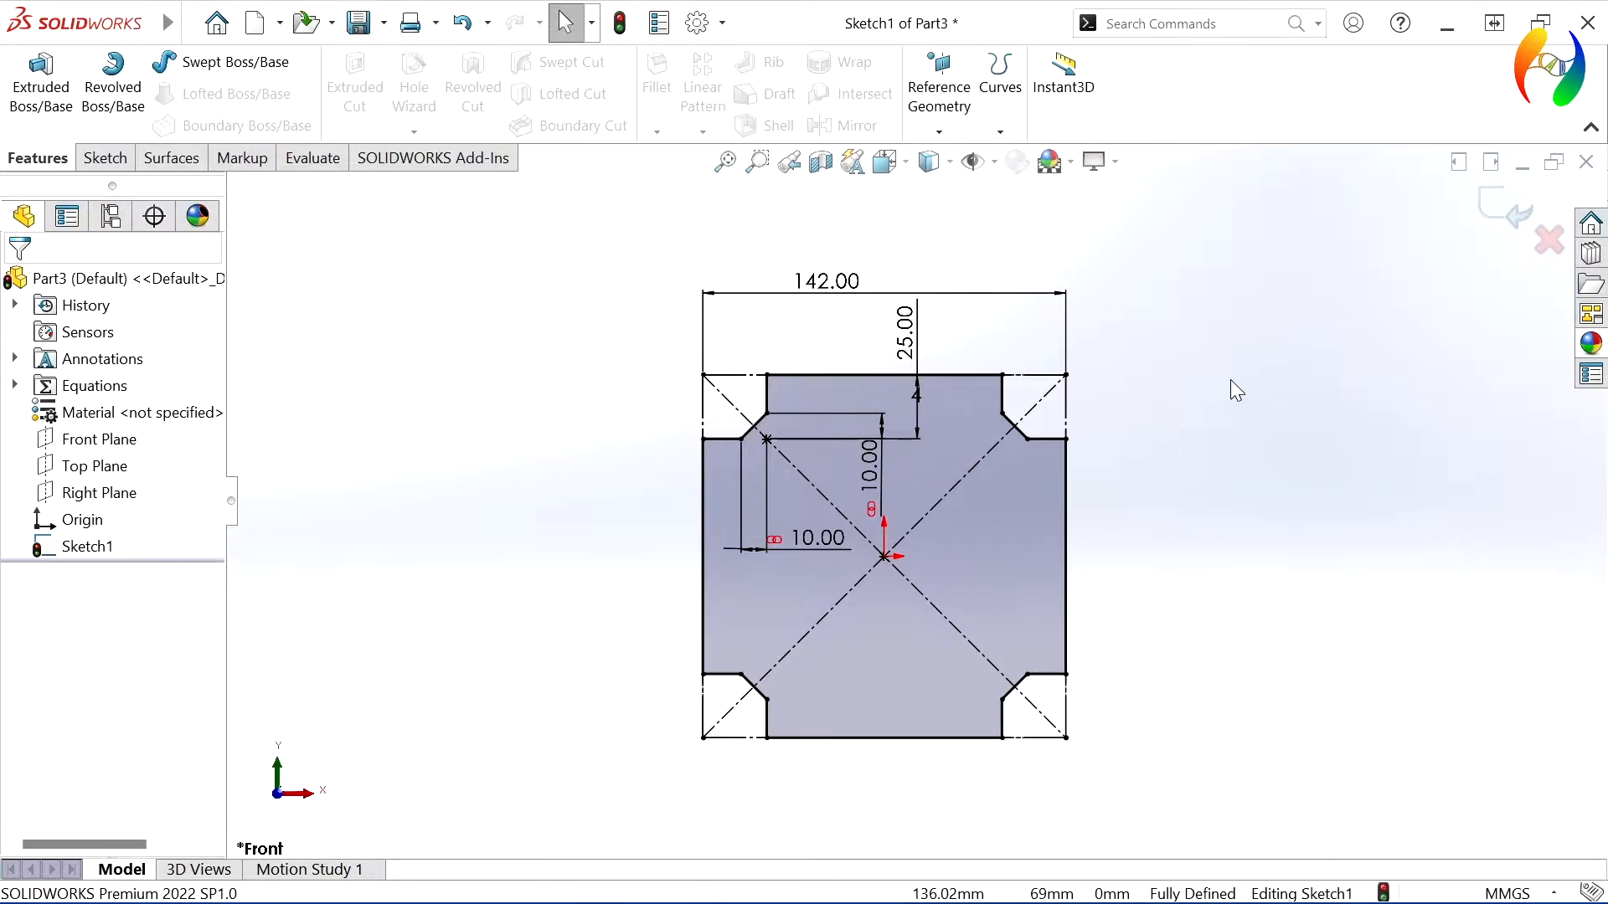
{"action": "left_click", "coordinate": [42, 88]}
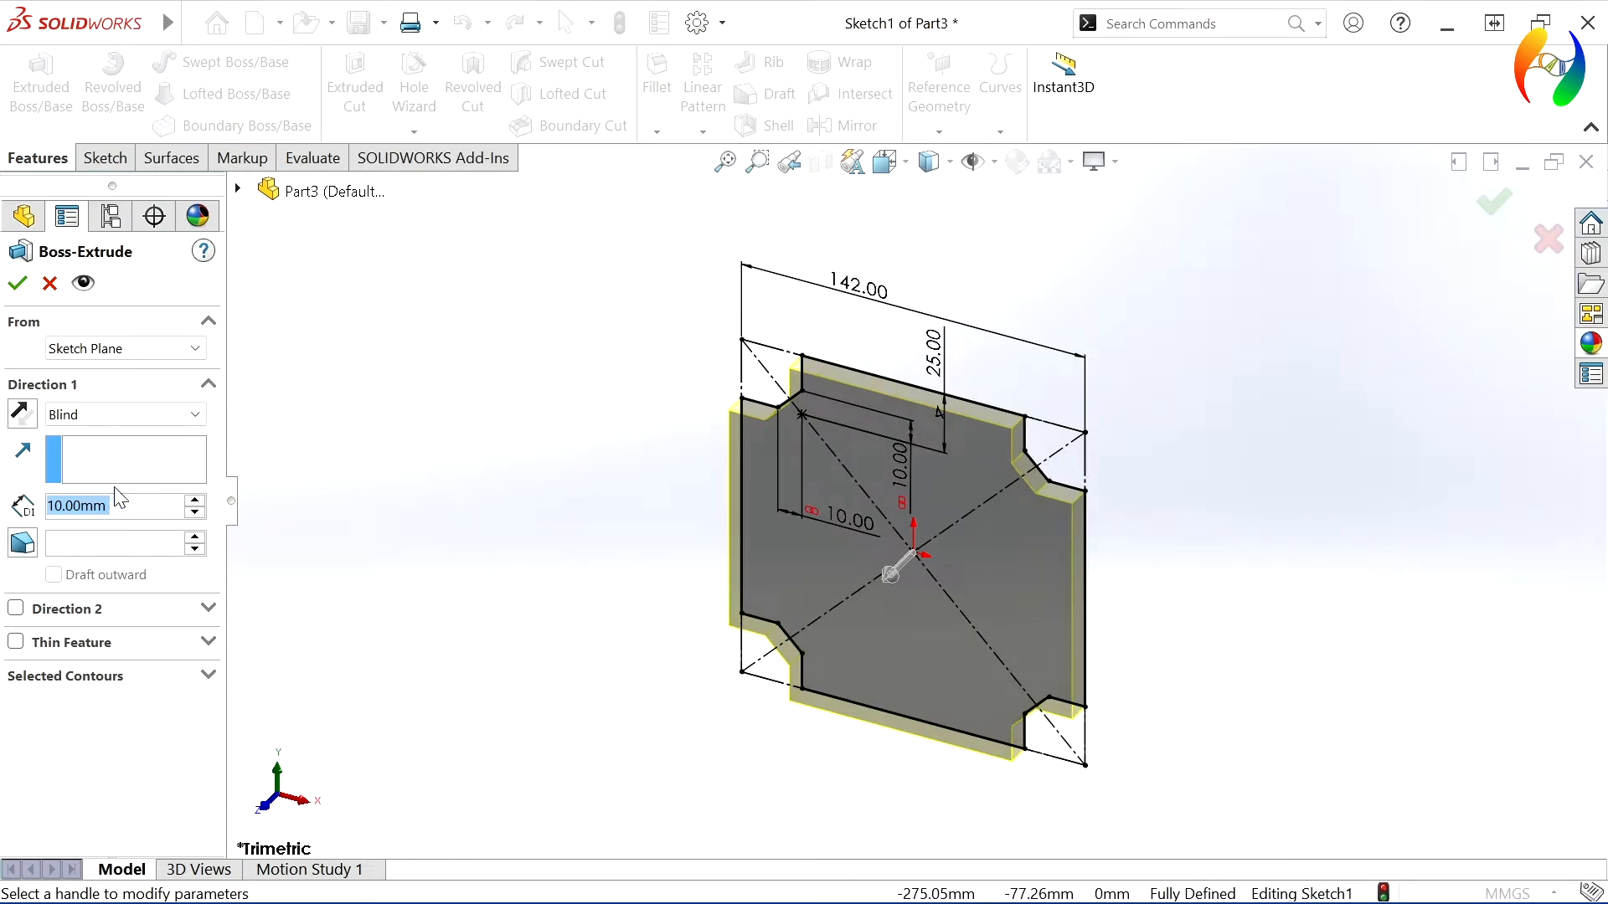
{"action": "type", "text": "225"}
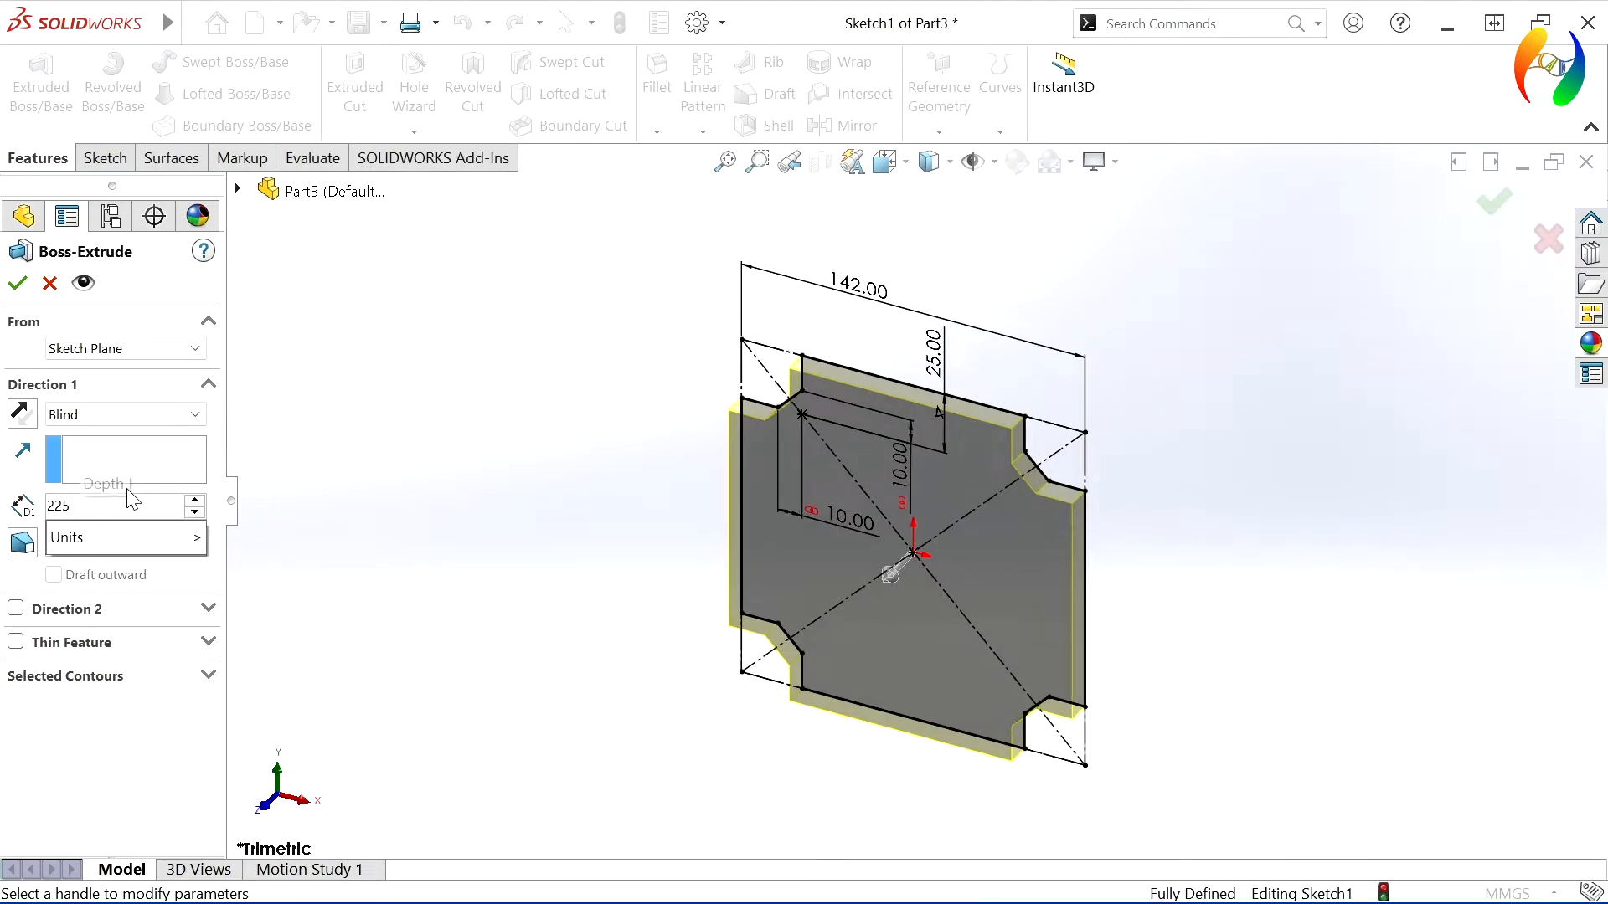
{"action": "key", "text": "Return"}
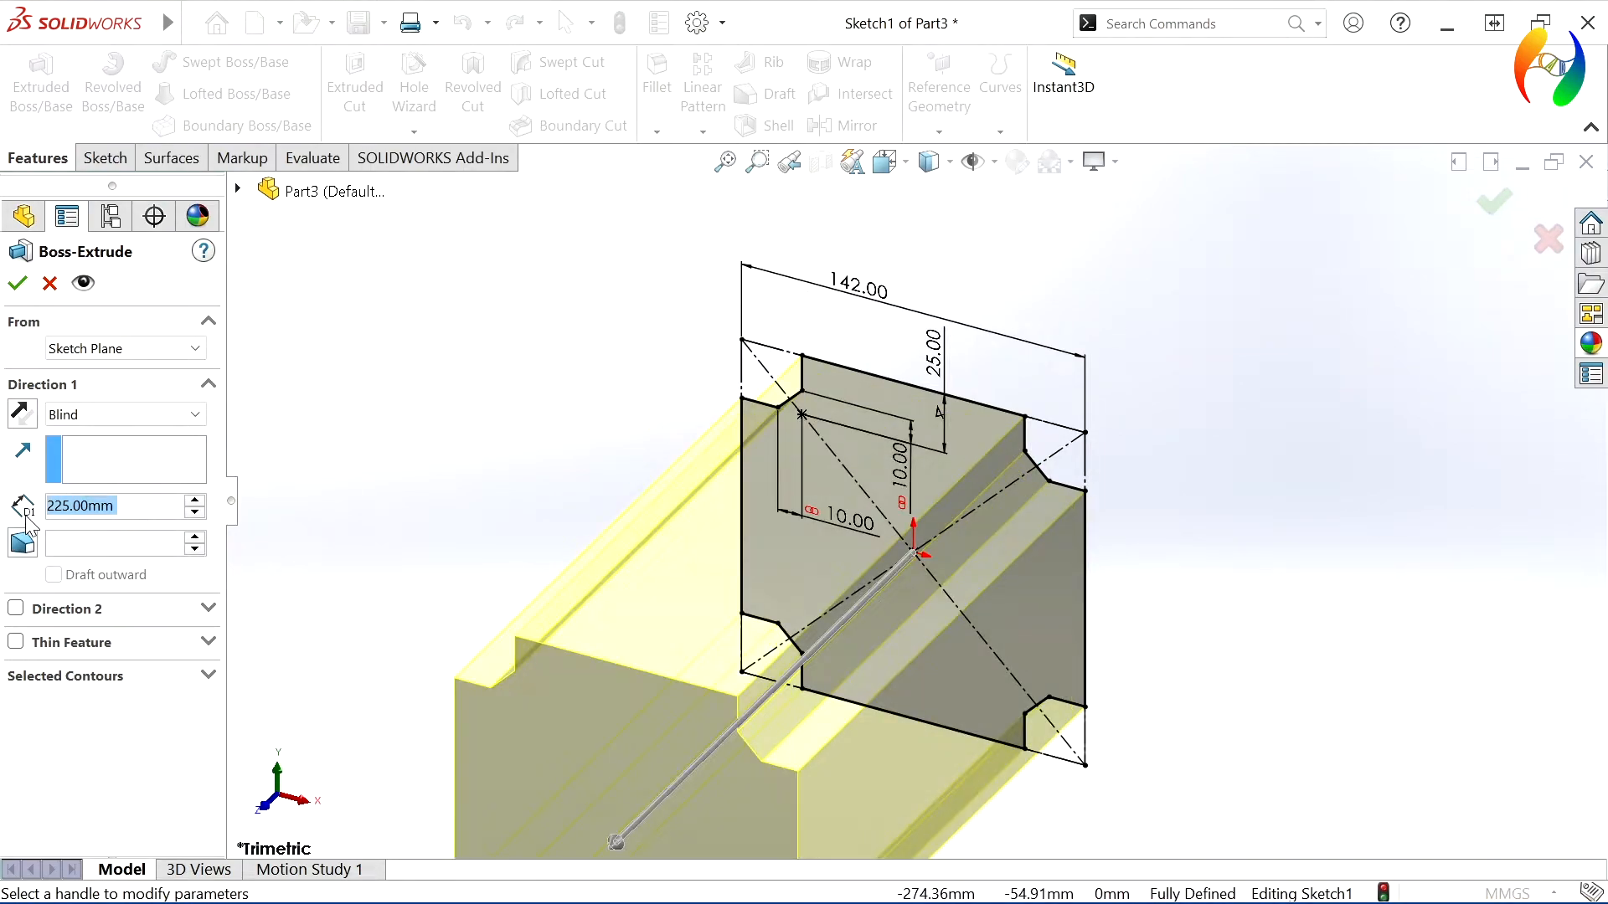
{"action": "left_click", "coordinate": [28, 422]}
{"action": "left_click", "coordinate": [18, 284]}
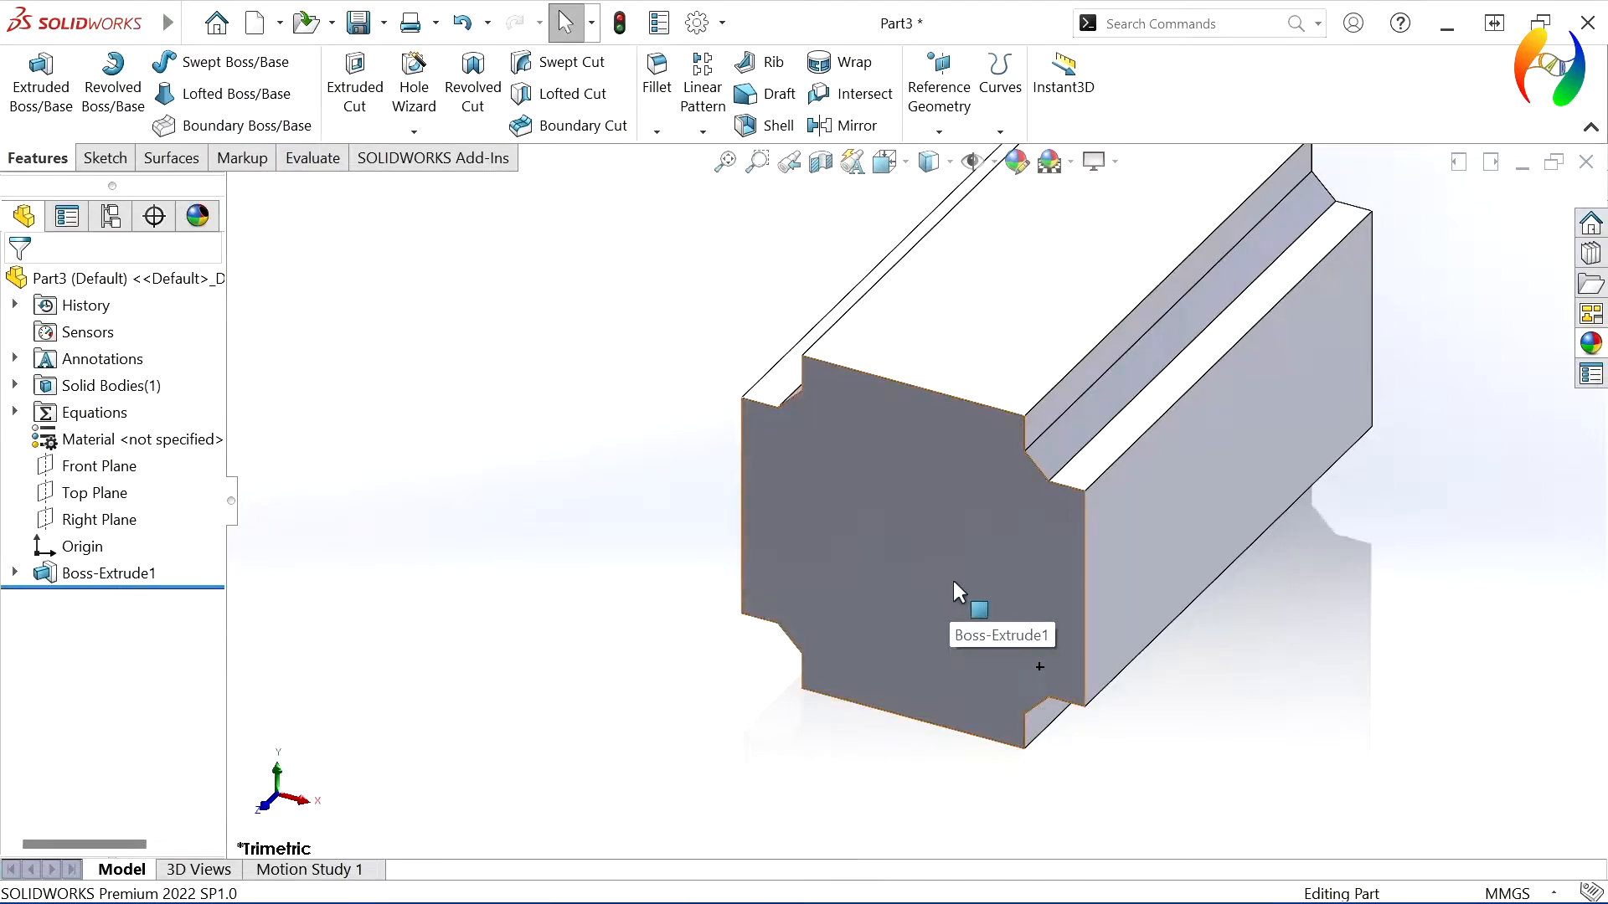
Start a sketch on the block's front end face and draw a circle about 72 mm in diameter centred on the origin
{"action": "left_click", "coordinate": [931, 553]}
{"action": "left_click", "coordinate": [1008, 506]}
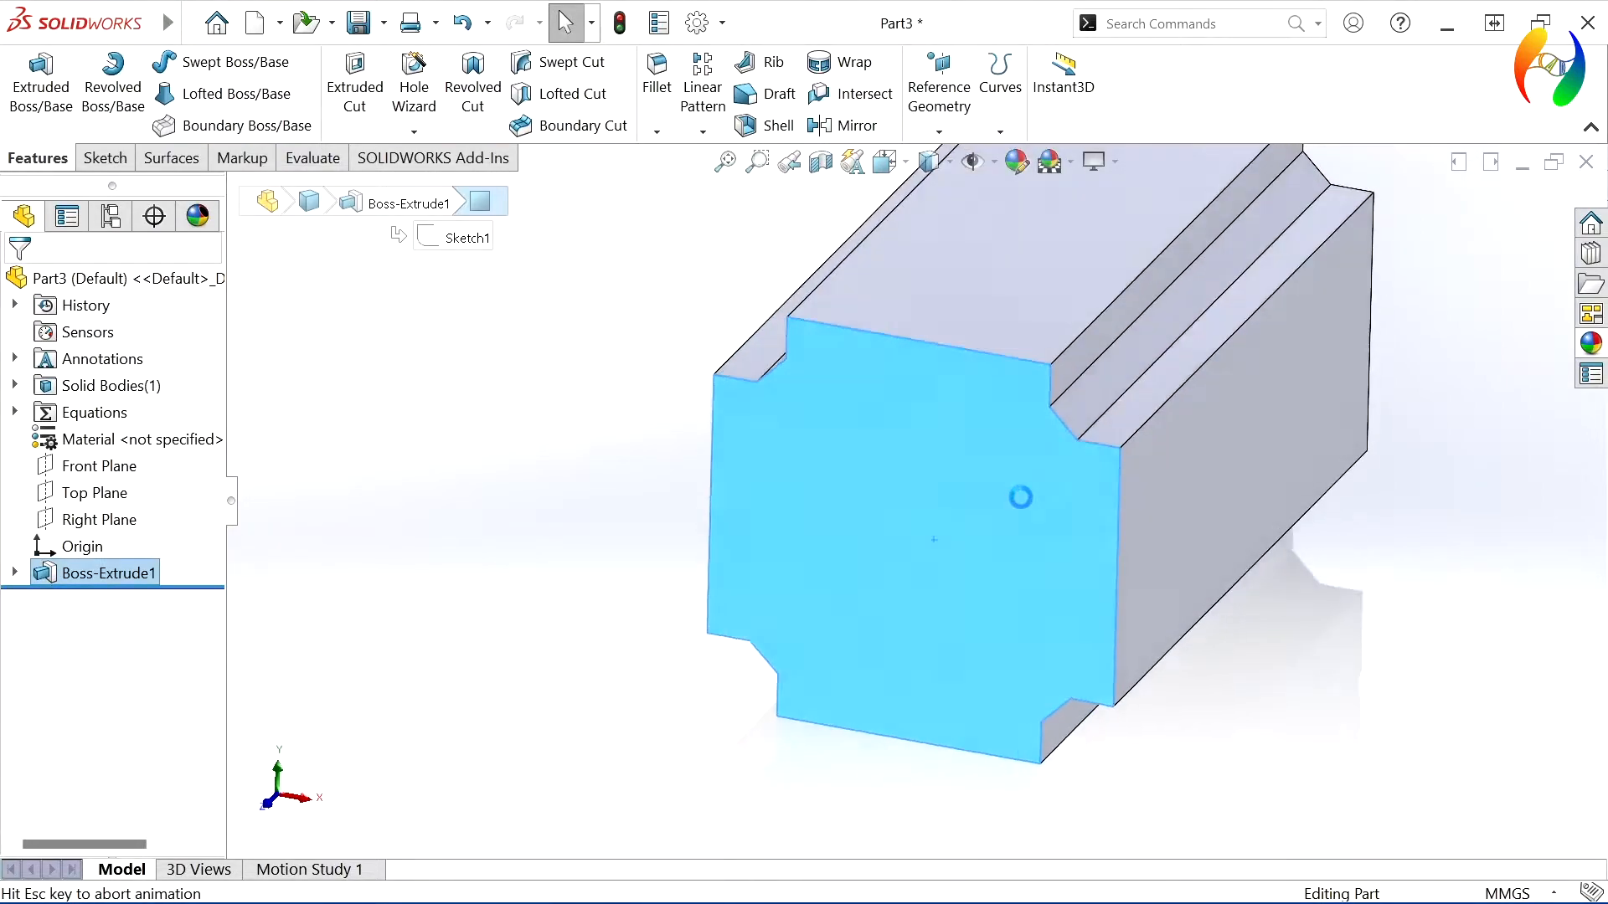
{"action": "left_click", "coordinate": [195, 61]}
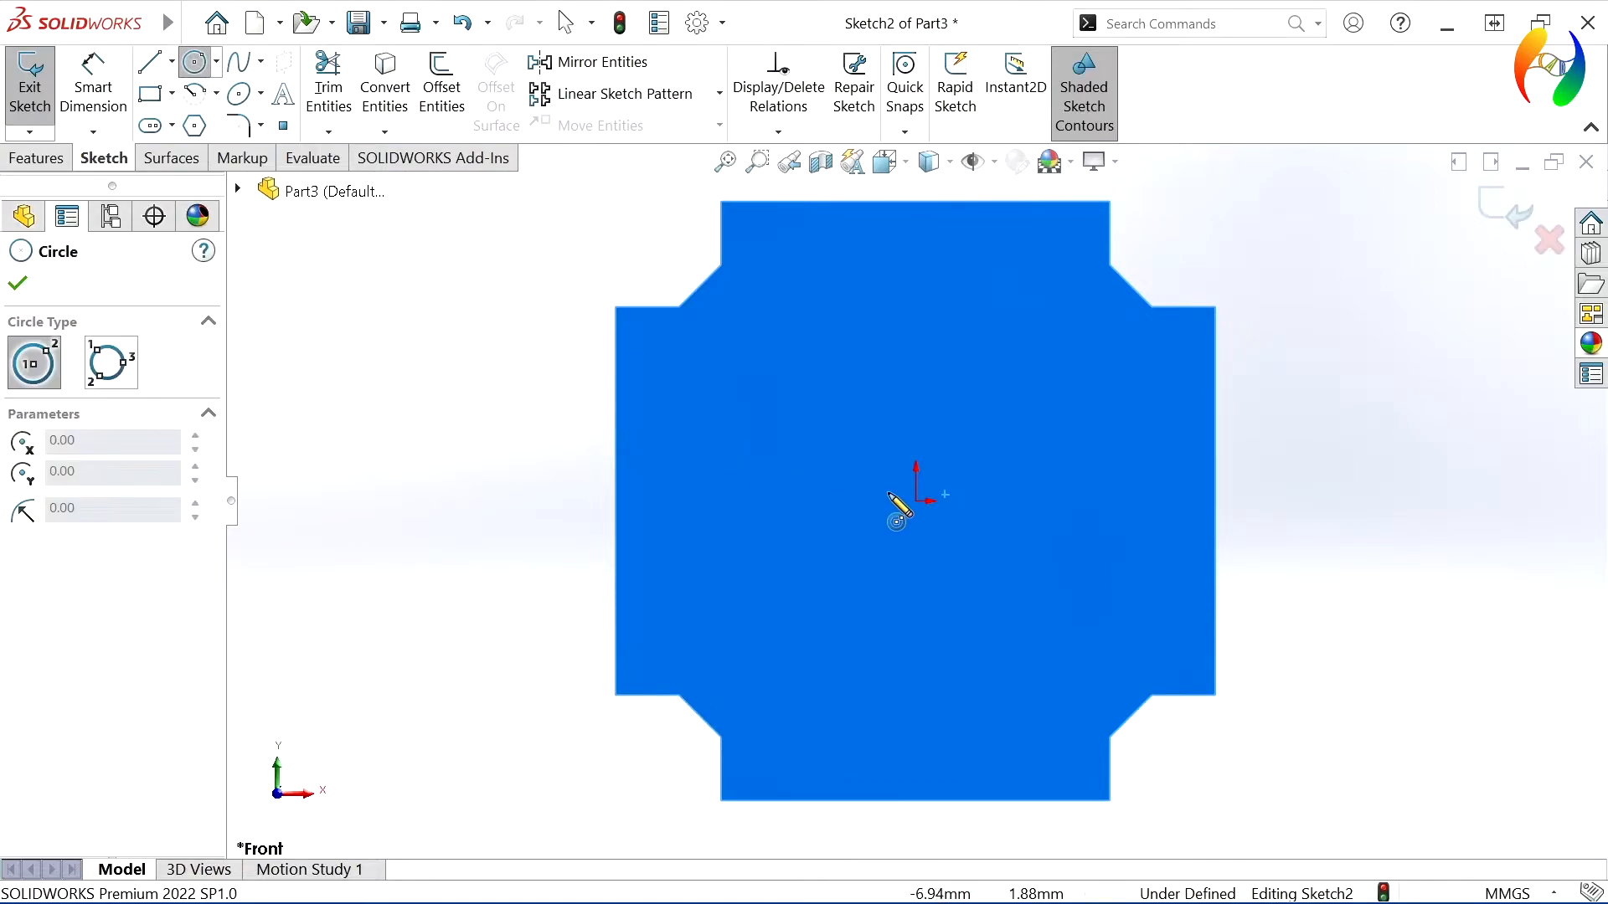
{"action": "left_click", "coordinate": [916, 501]}
{"action": "left_click", "coordinate": [960, 647]}
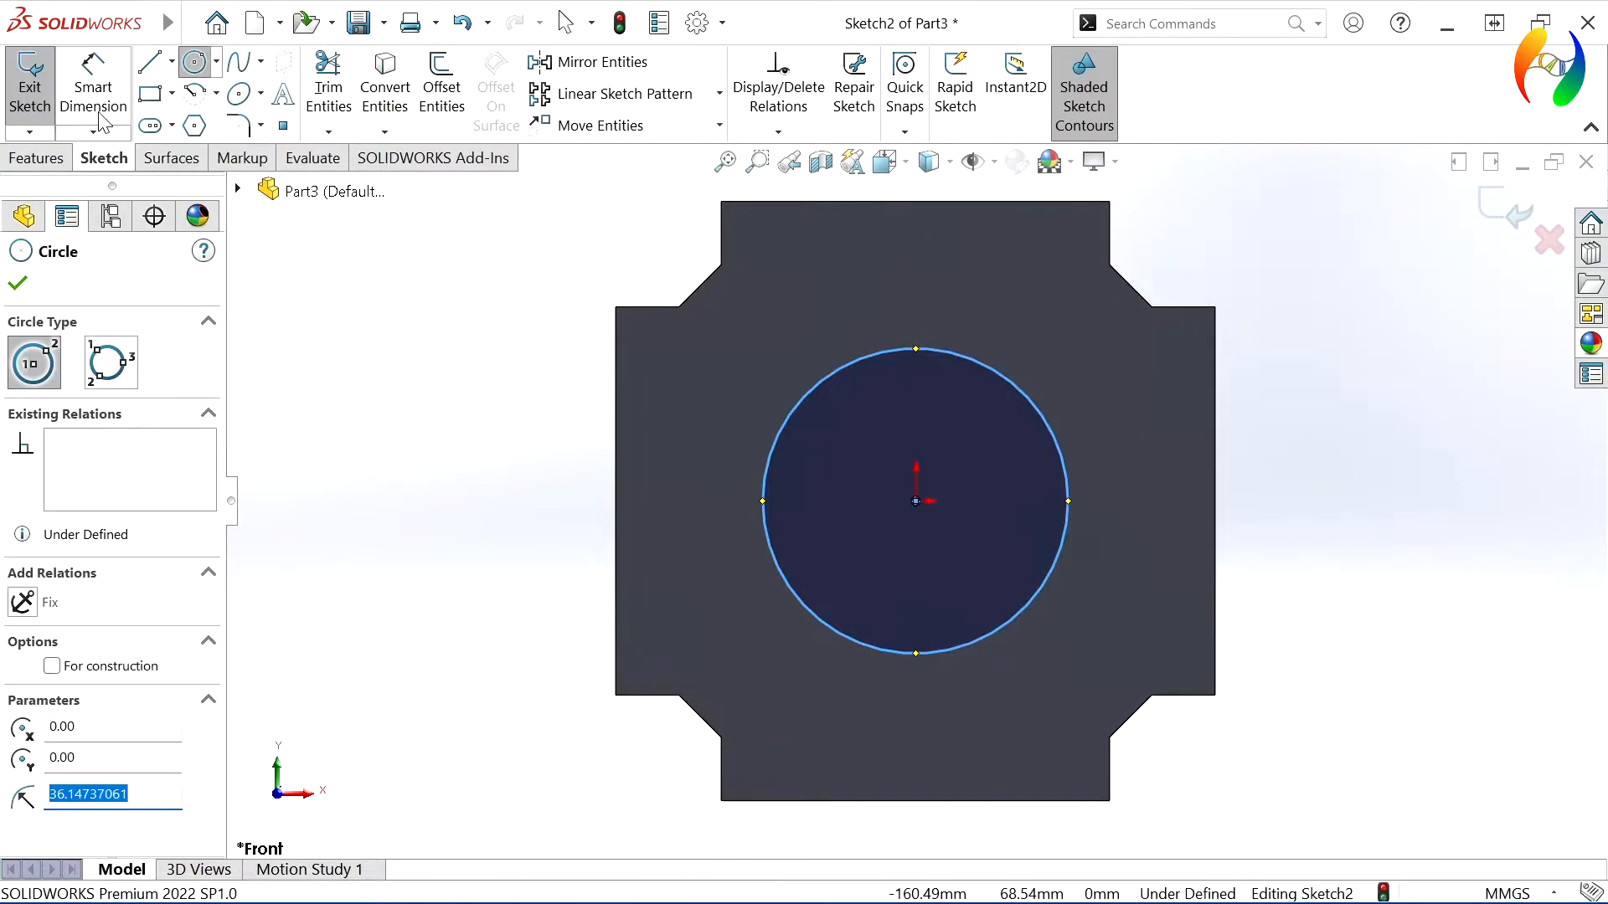
Dimension the circle's diameter as 115 mm
{"action": "left_click", "coordinate": [93, 84]}
{"action": "left_click", "coordinate": [767, 452]}
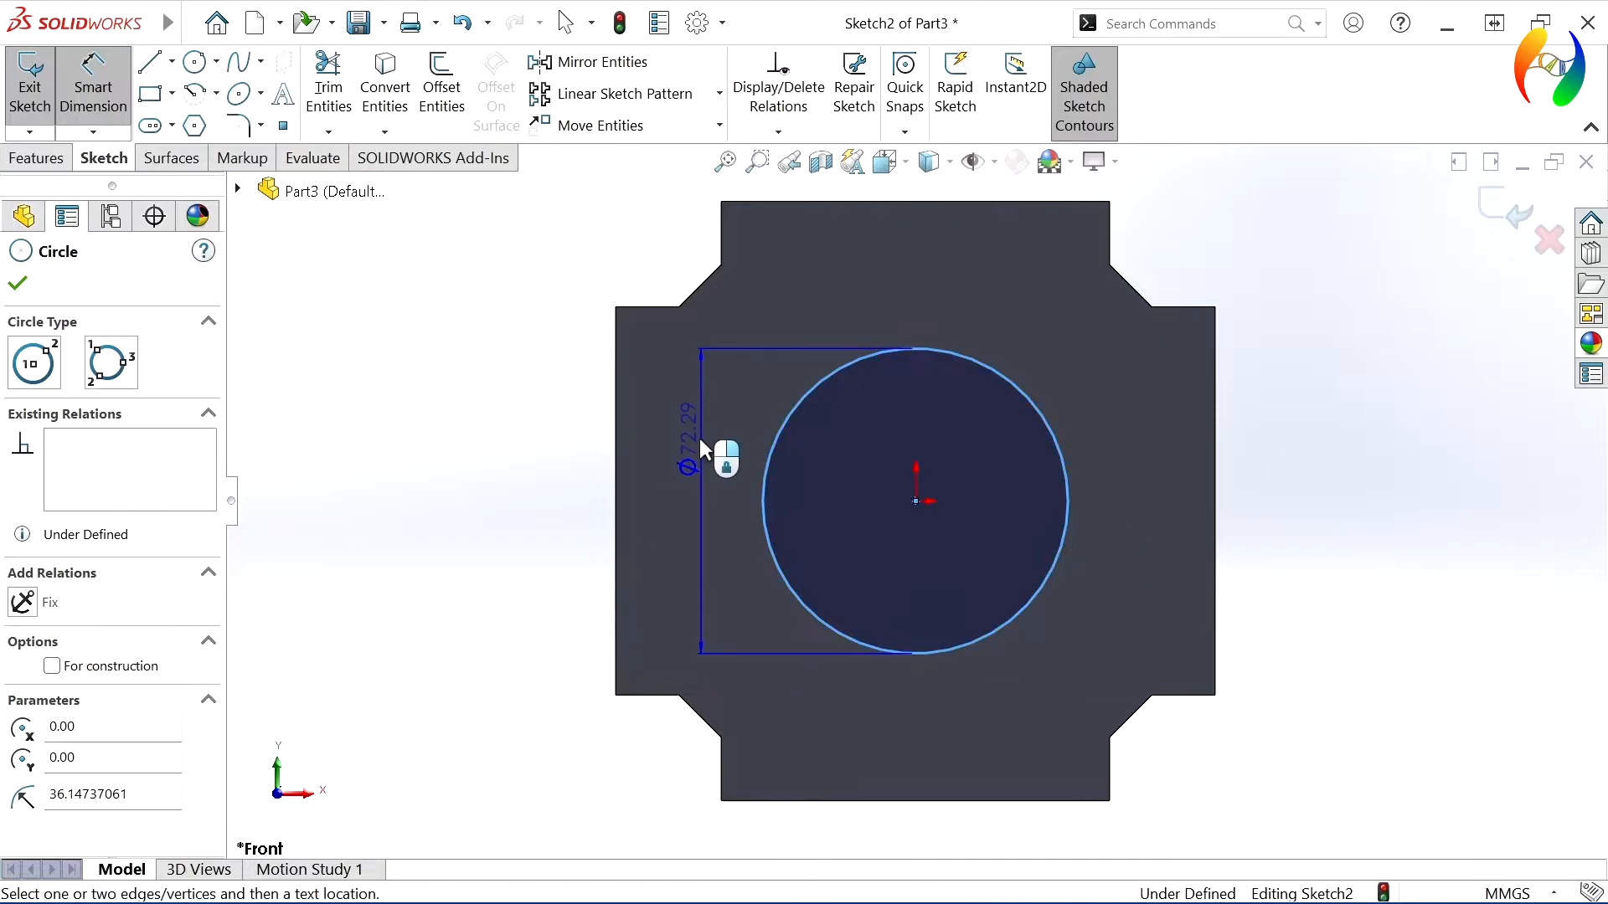
{"action": "left_click", "coordinate": [540, 521]}
{"action": "type", "text": "1"}
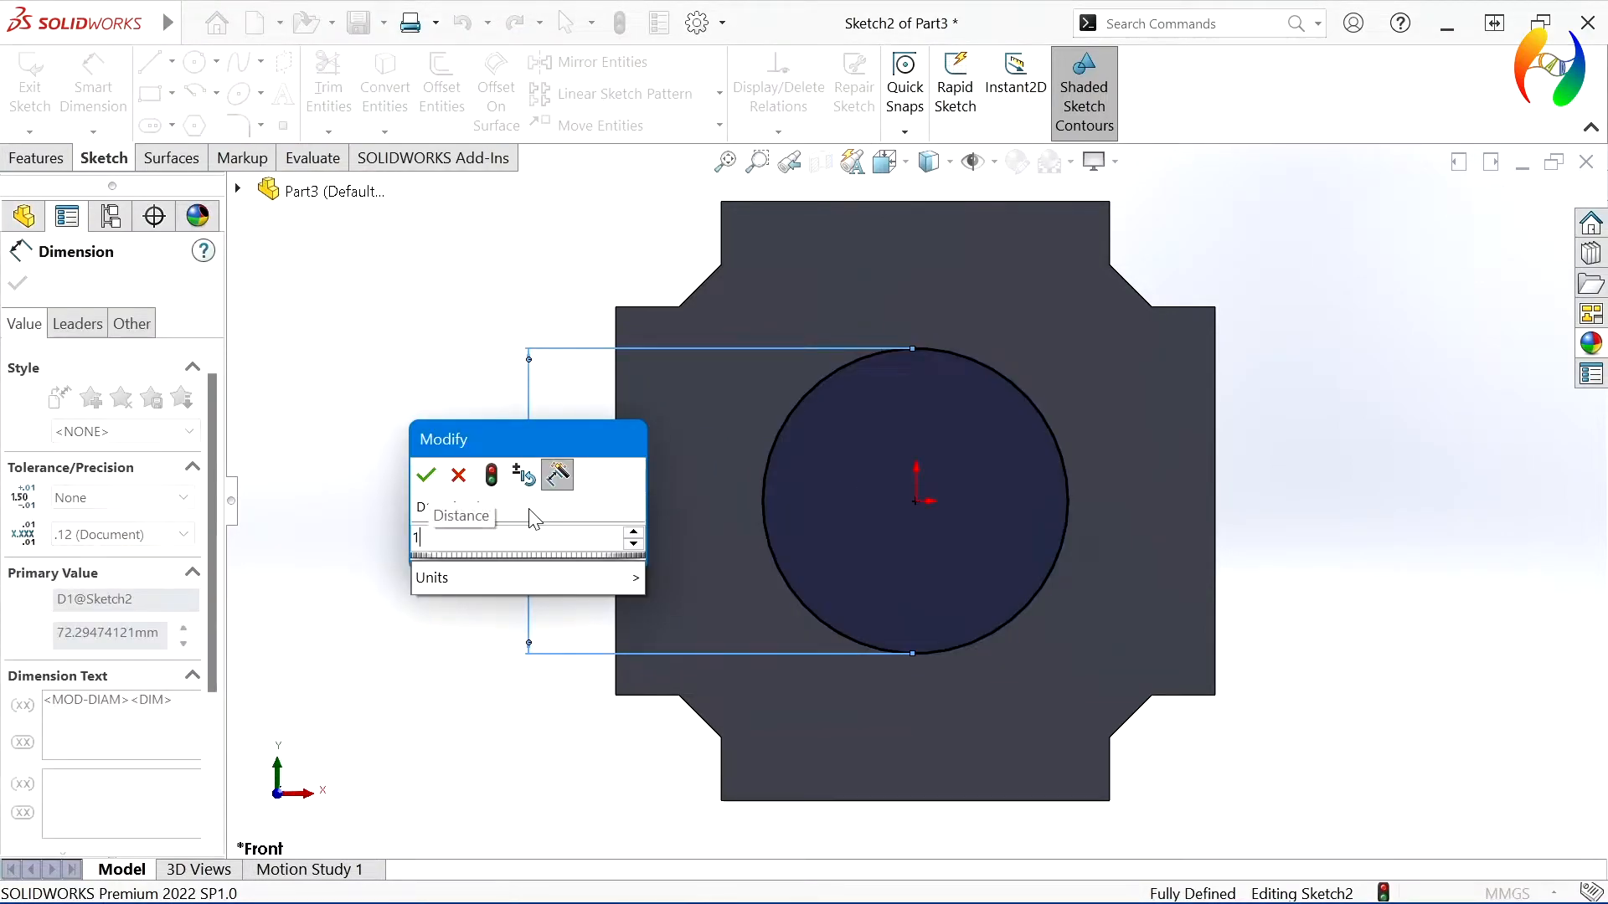
{"action": "type", "text": "15"}
{"action": "key", "text": "Return"}
{"action": "left_click", "coordinate": [400, 503]}
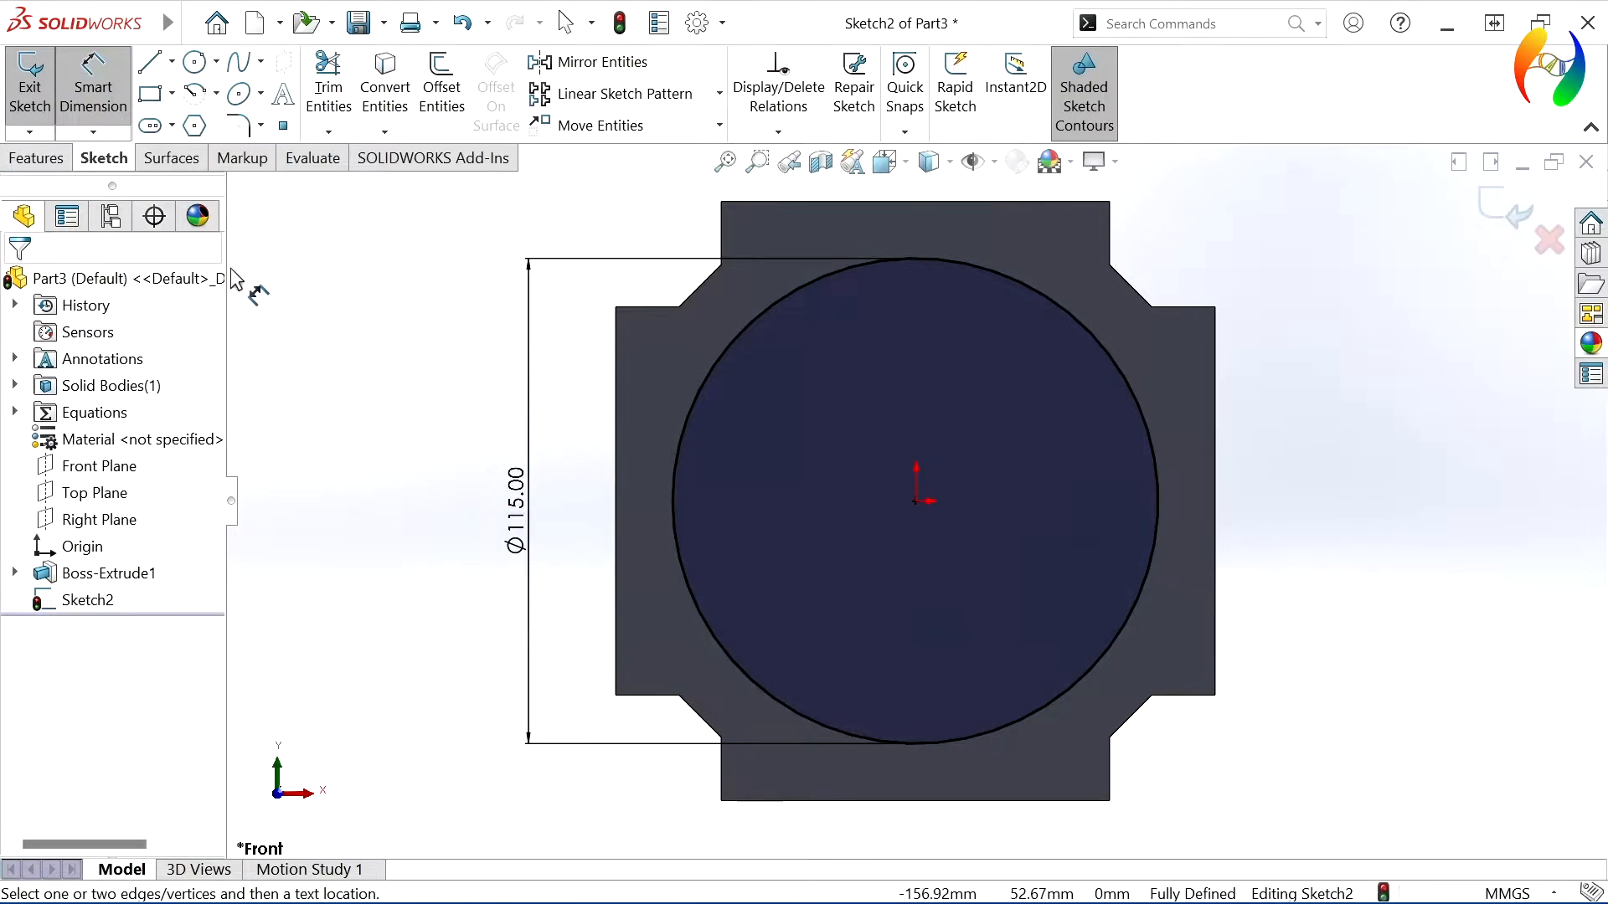
Cut the 115 mm circle through the block with an Offset From Surface end condition, 25 mm short of the opposite end face
{"action": "left_click", "coordinate": [36, 158]}
{"action": "left_click", "coordinate": [355, 84]}
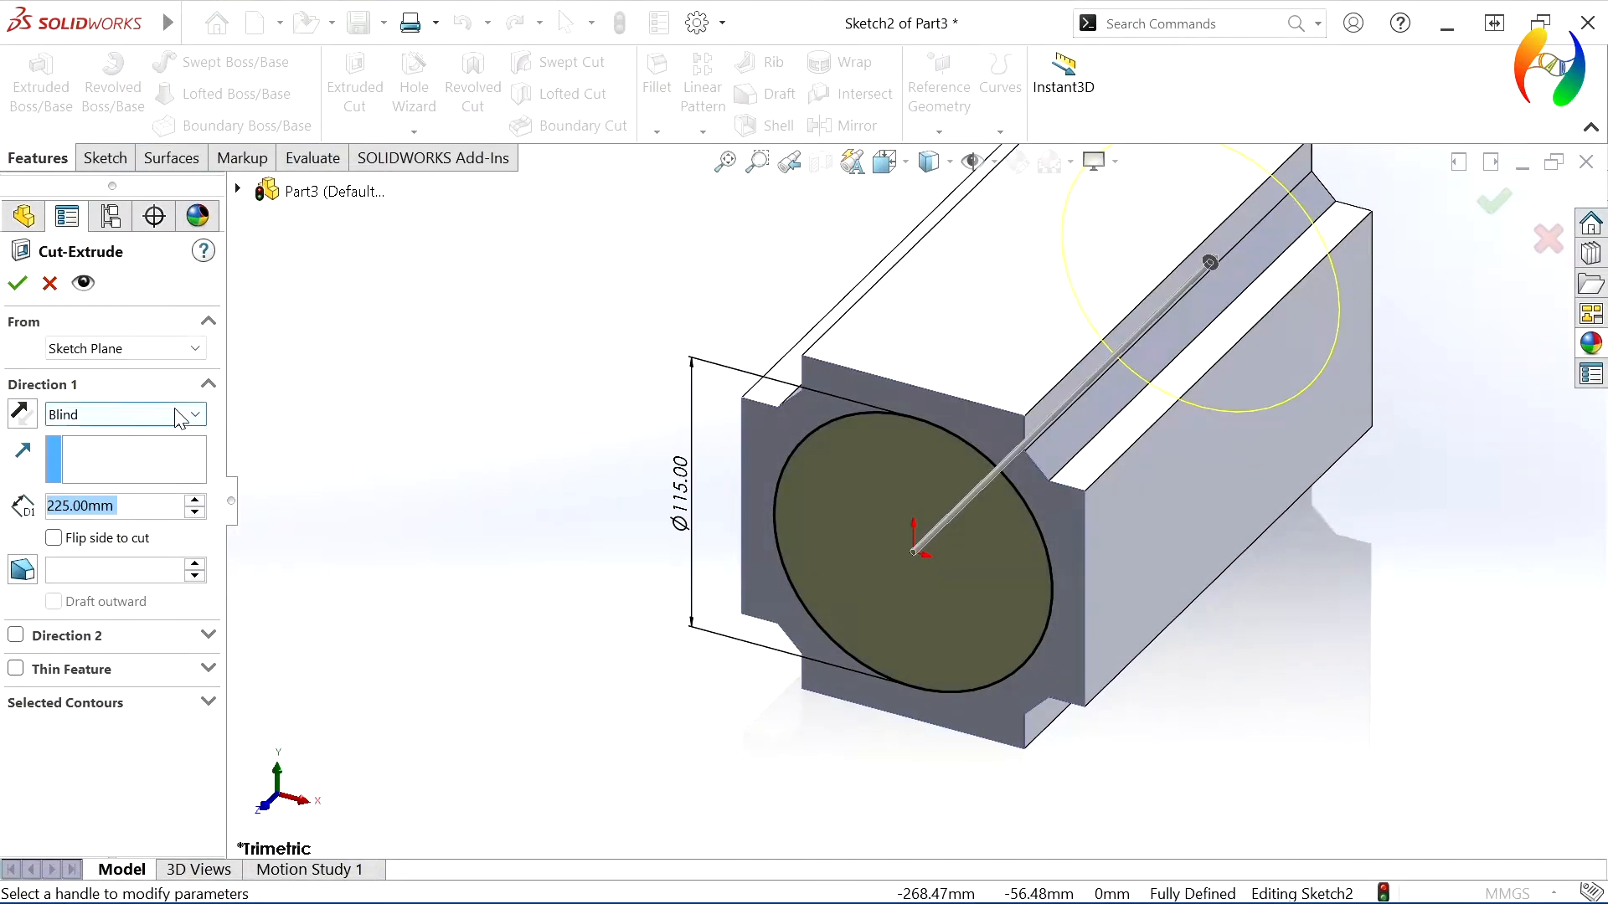
{"action": "left_click", "coordinate": [178, 416]}
{"action": "left_click", "coordinate": [101, 542]}
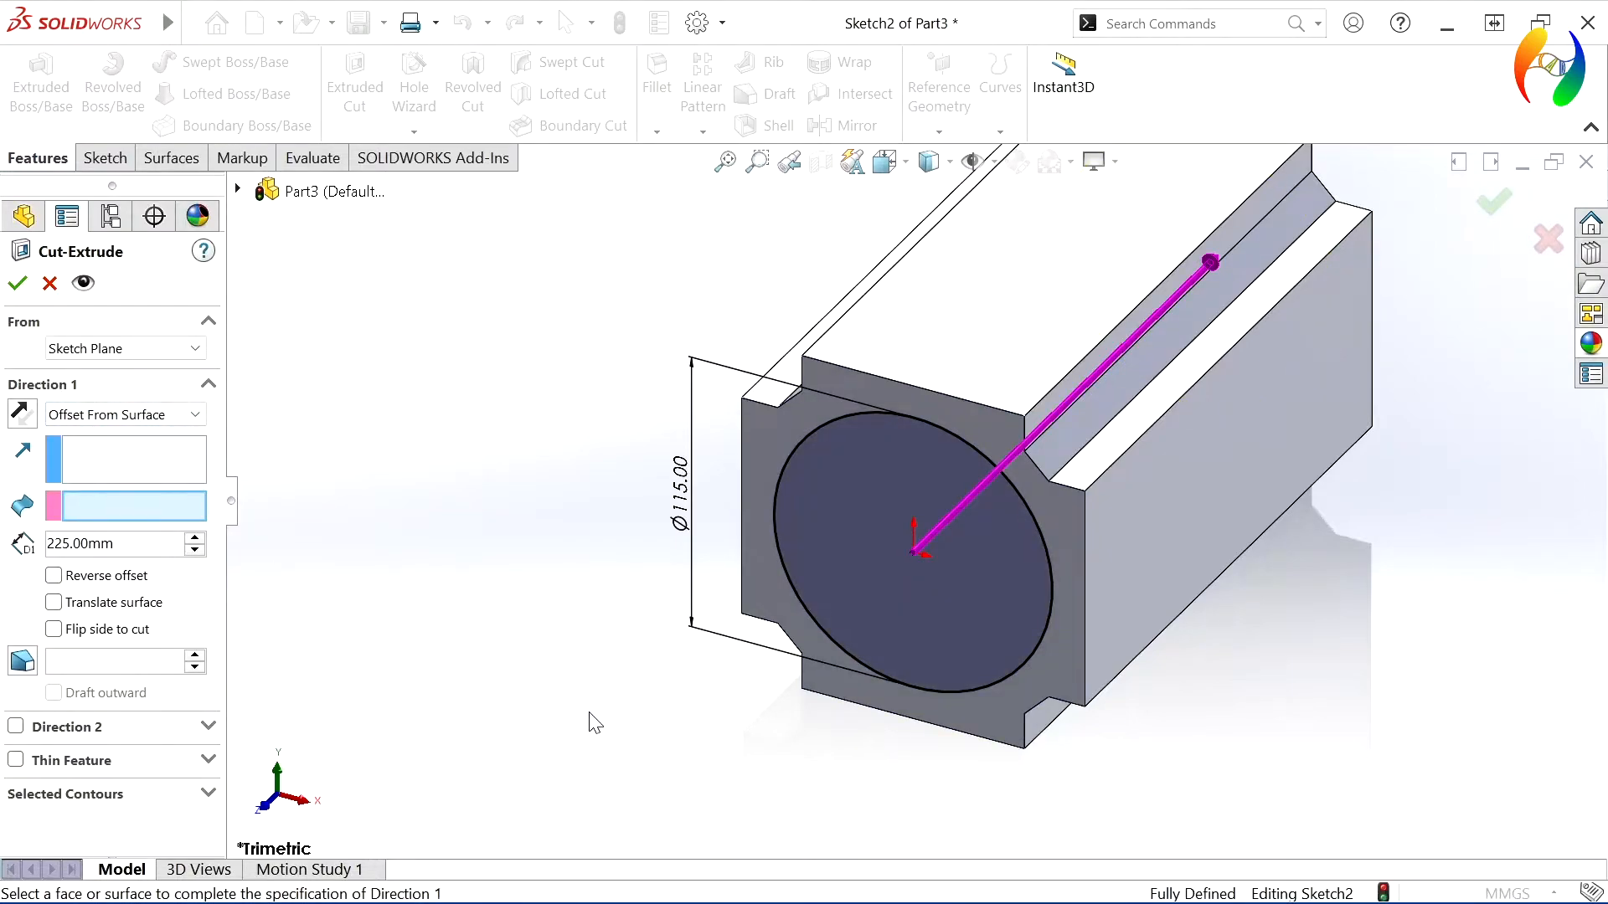
{"action": "middle_click_drag", "start_coordinate": [610, 727], "coordinate": [795, 544]}
{"action": "left_click", "coordinate": [1148, 375]}
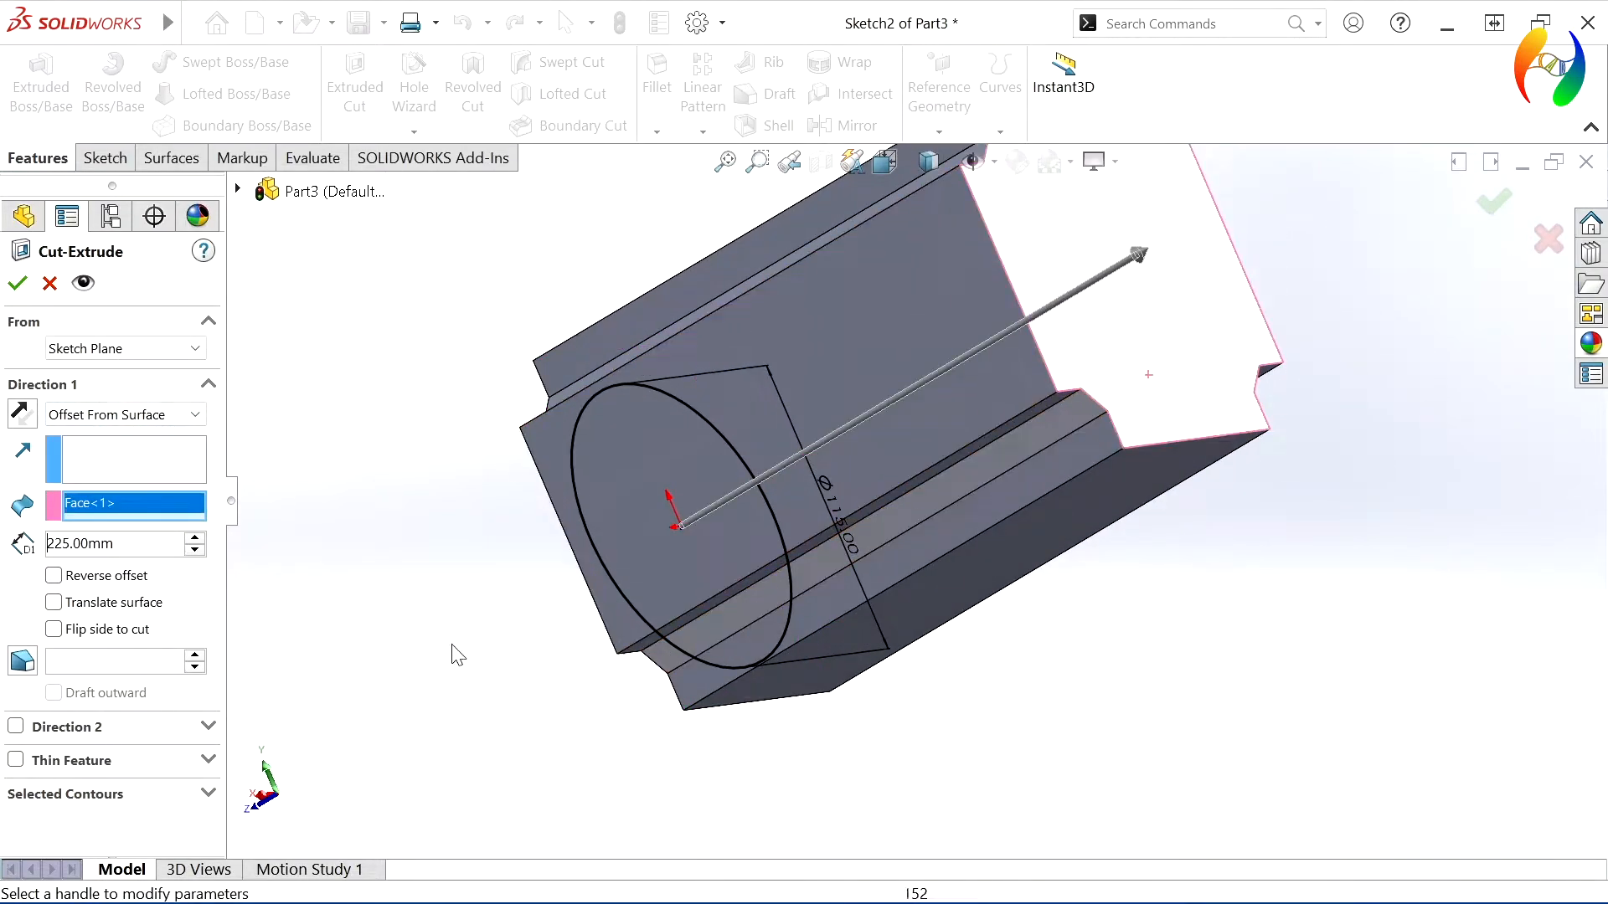
{"action": "type", "text": "25"}
{"action": "key", "text": "Return"}
{"action": "middle_click_drag", "start_coordinate": [531, 600], "coordinate": [606, 599]}
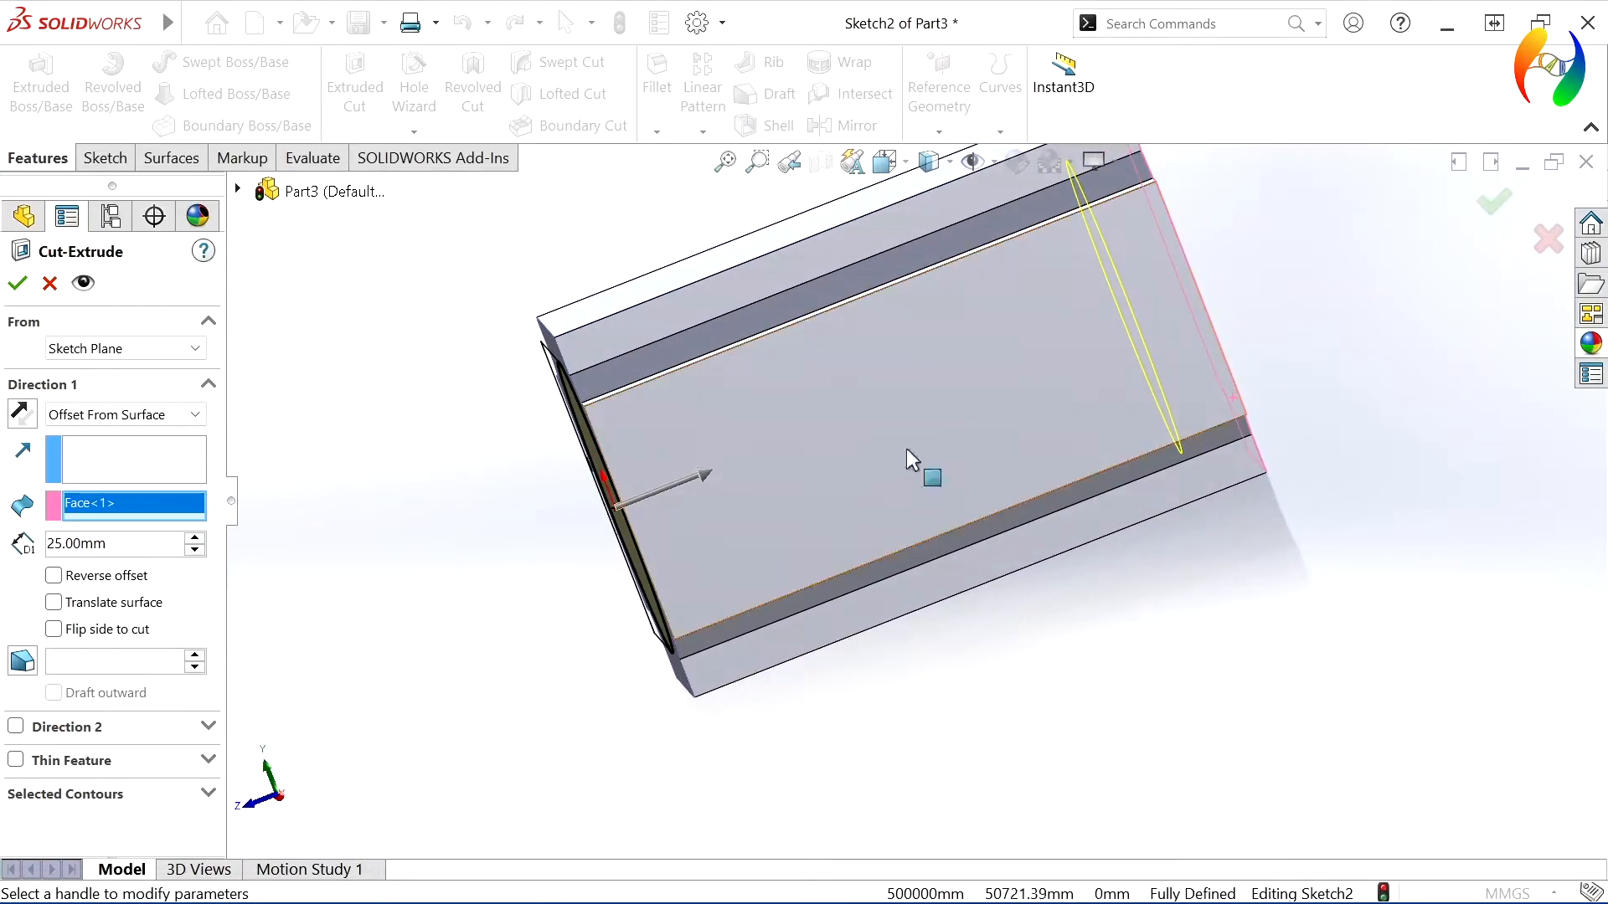
{"action": "scroll", "coordinate": [1142, 285], "scroll_direction": "up", "scroll_amount": 3}
{"action": "scroll", "coordinate": [1131, 301], "scroll_direction": "down", "scroll_amount": 2}
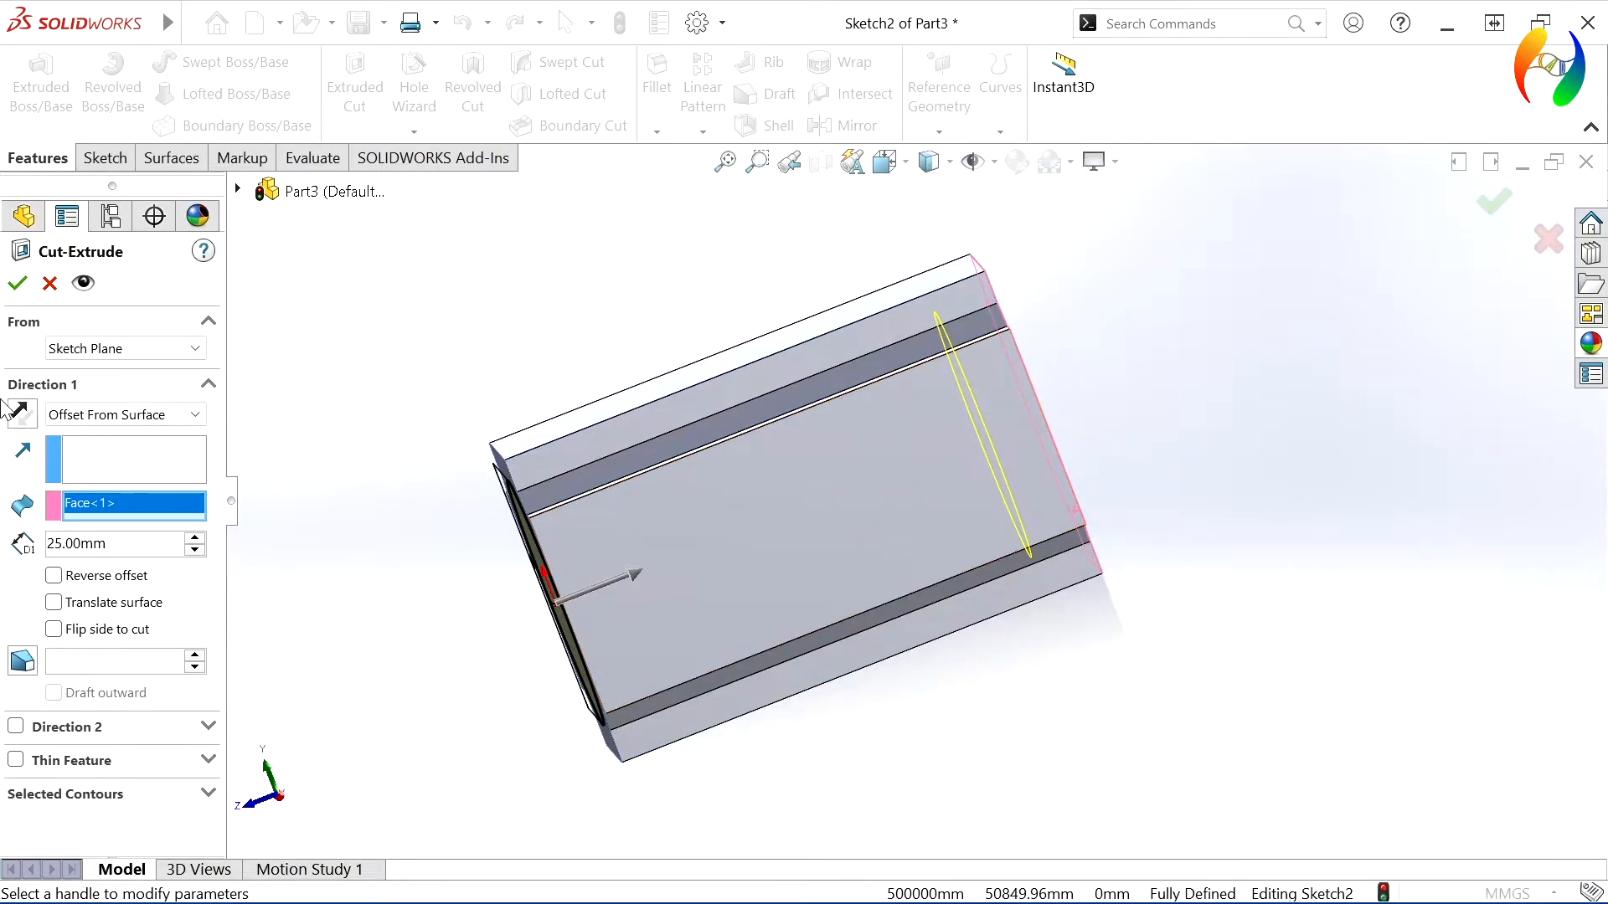
{"action": "middle_click_drag", "start_coordinate": [1180, 646], "coordinate": [1131, 656]}
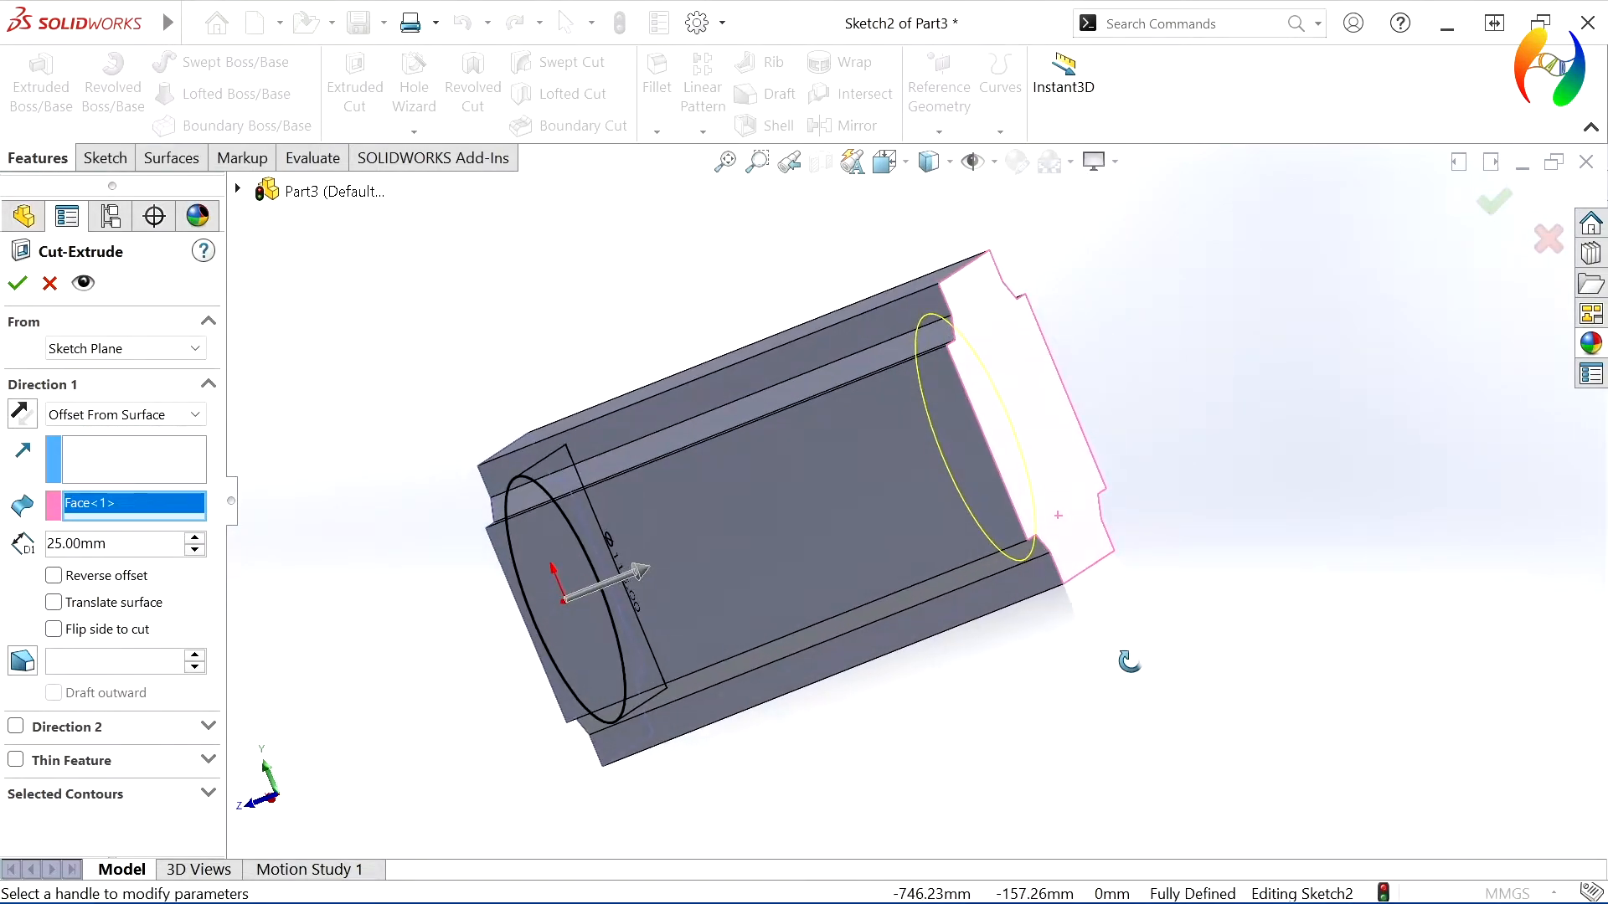
{"action": "left_click", "coordinate": [15, 282]}
{"action": "left_click", "coordinate": [376, 603]}
Start a sketch on the bore's floor and draw a circle about 37 mm in diameter centred on the origin
{"action": "middle_click_drag", "start_coordinate": [398, 602], "coordinate": [523, 460]}
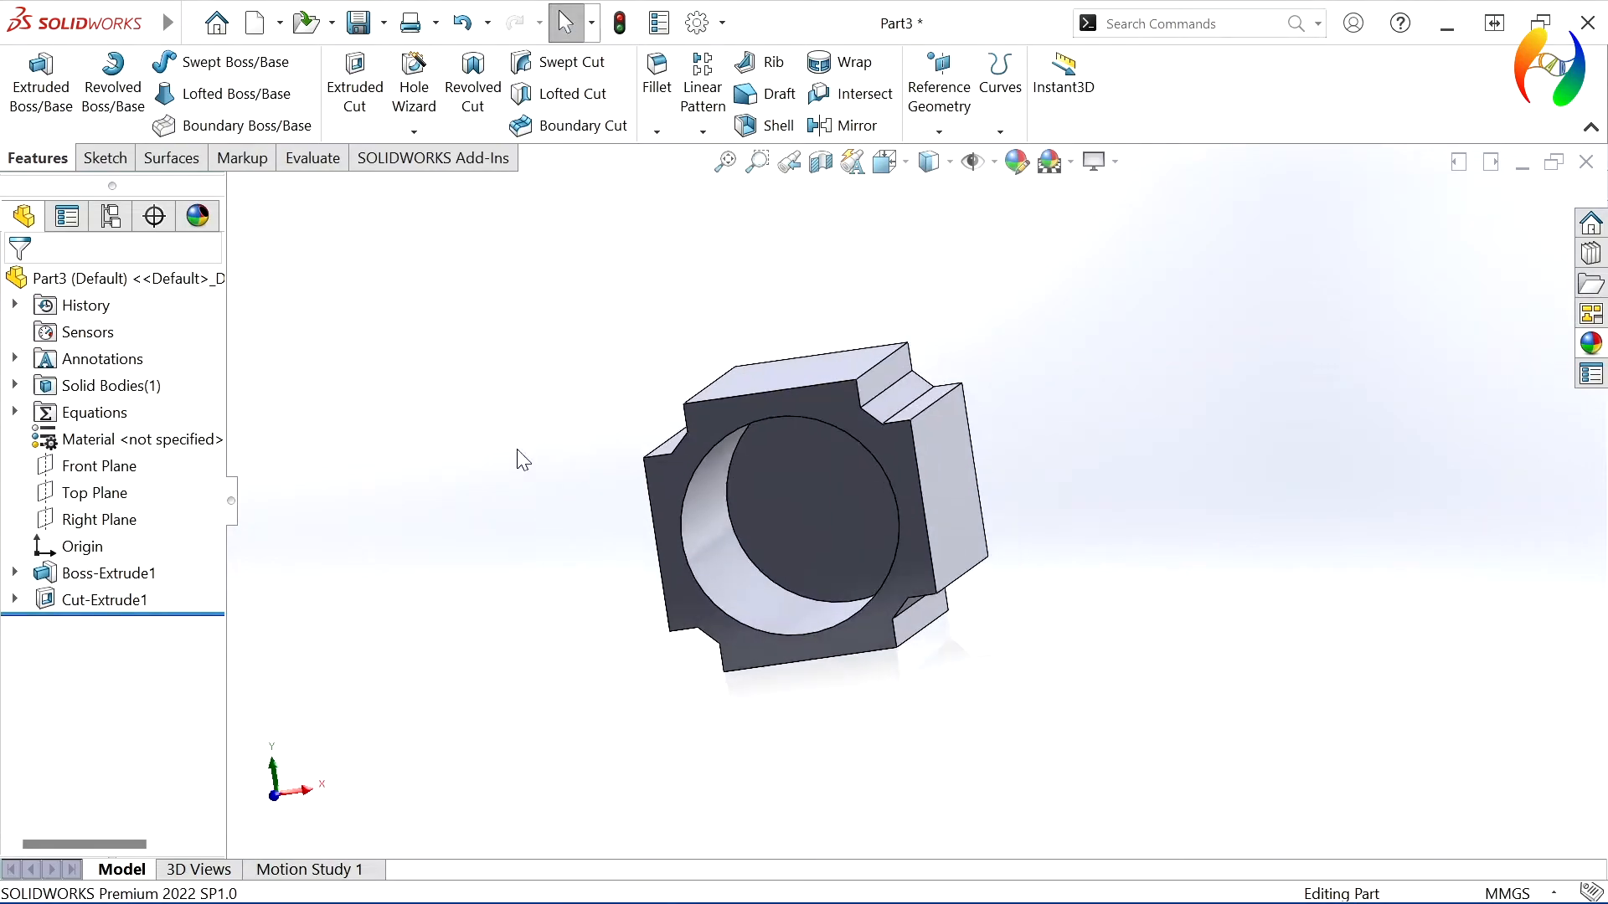
{"action": "left_click", "coordinate": [754, 500]}
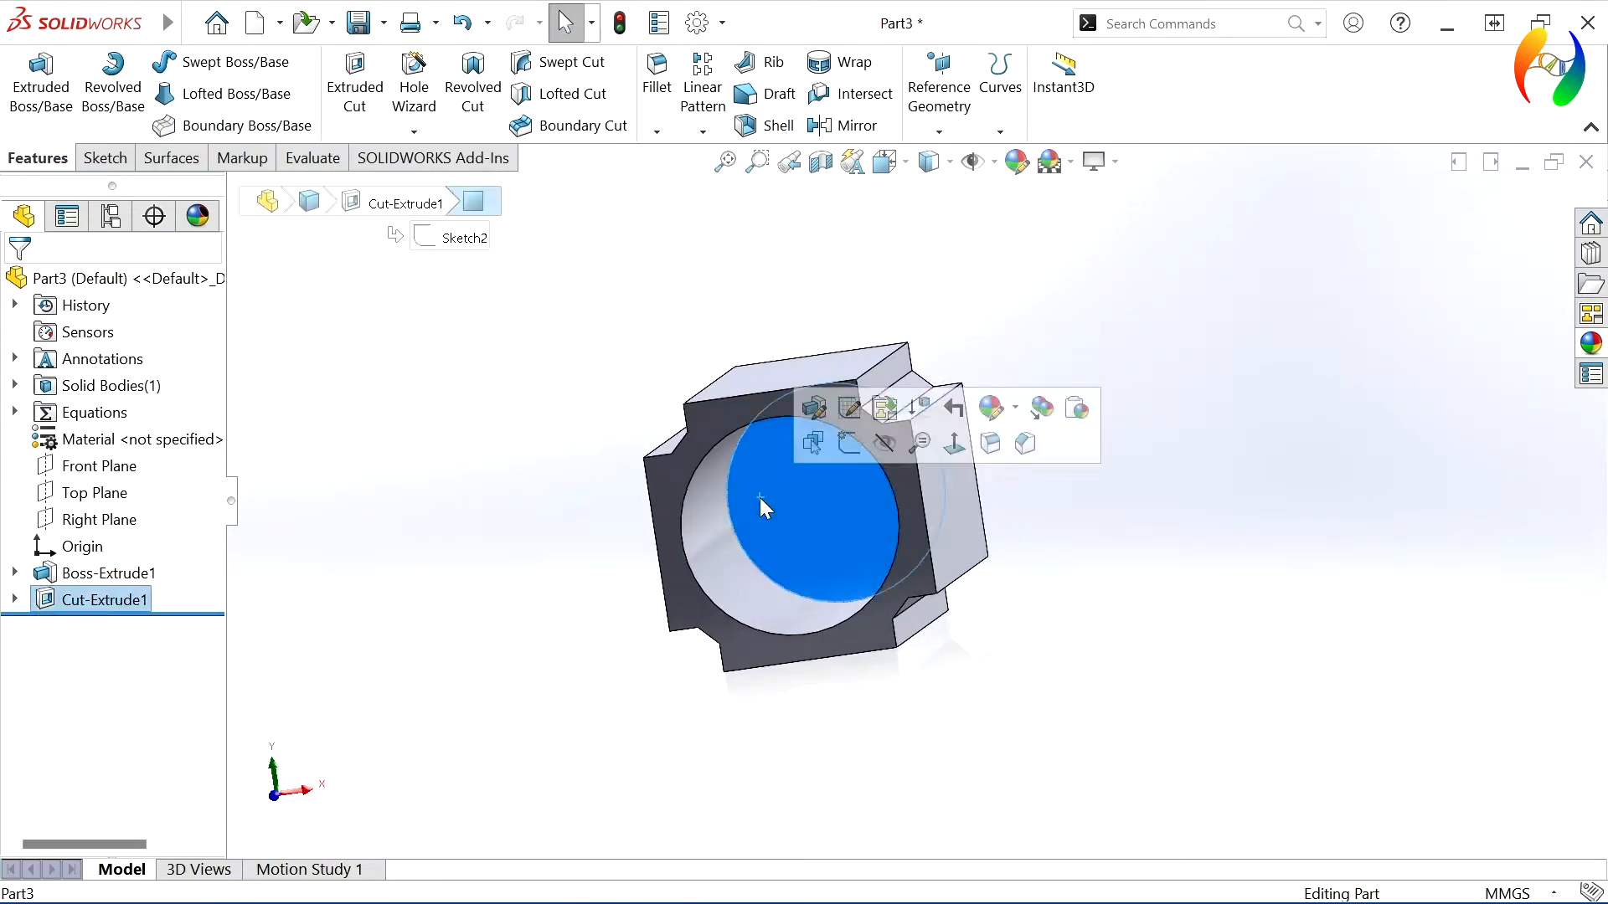
{"action": "left_click", "coordinate": [851, 450]}
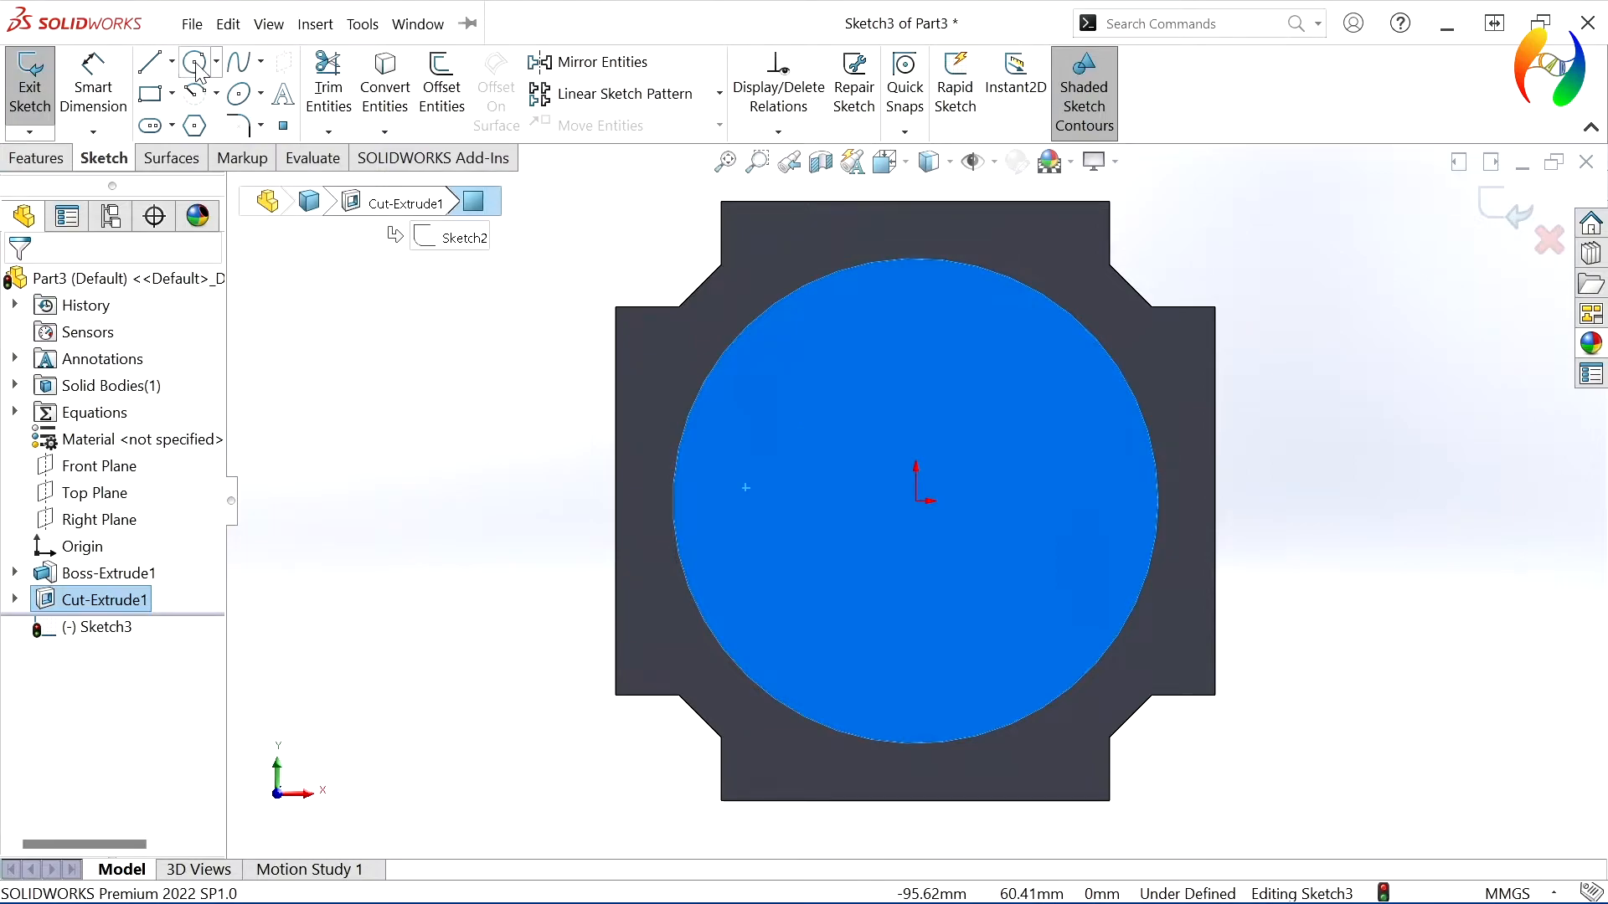
{"action": "left_click", "coordinate": [195, 63]}
{"action": "left_click", "coordinate": [916, 501]}
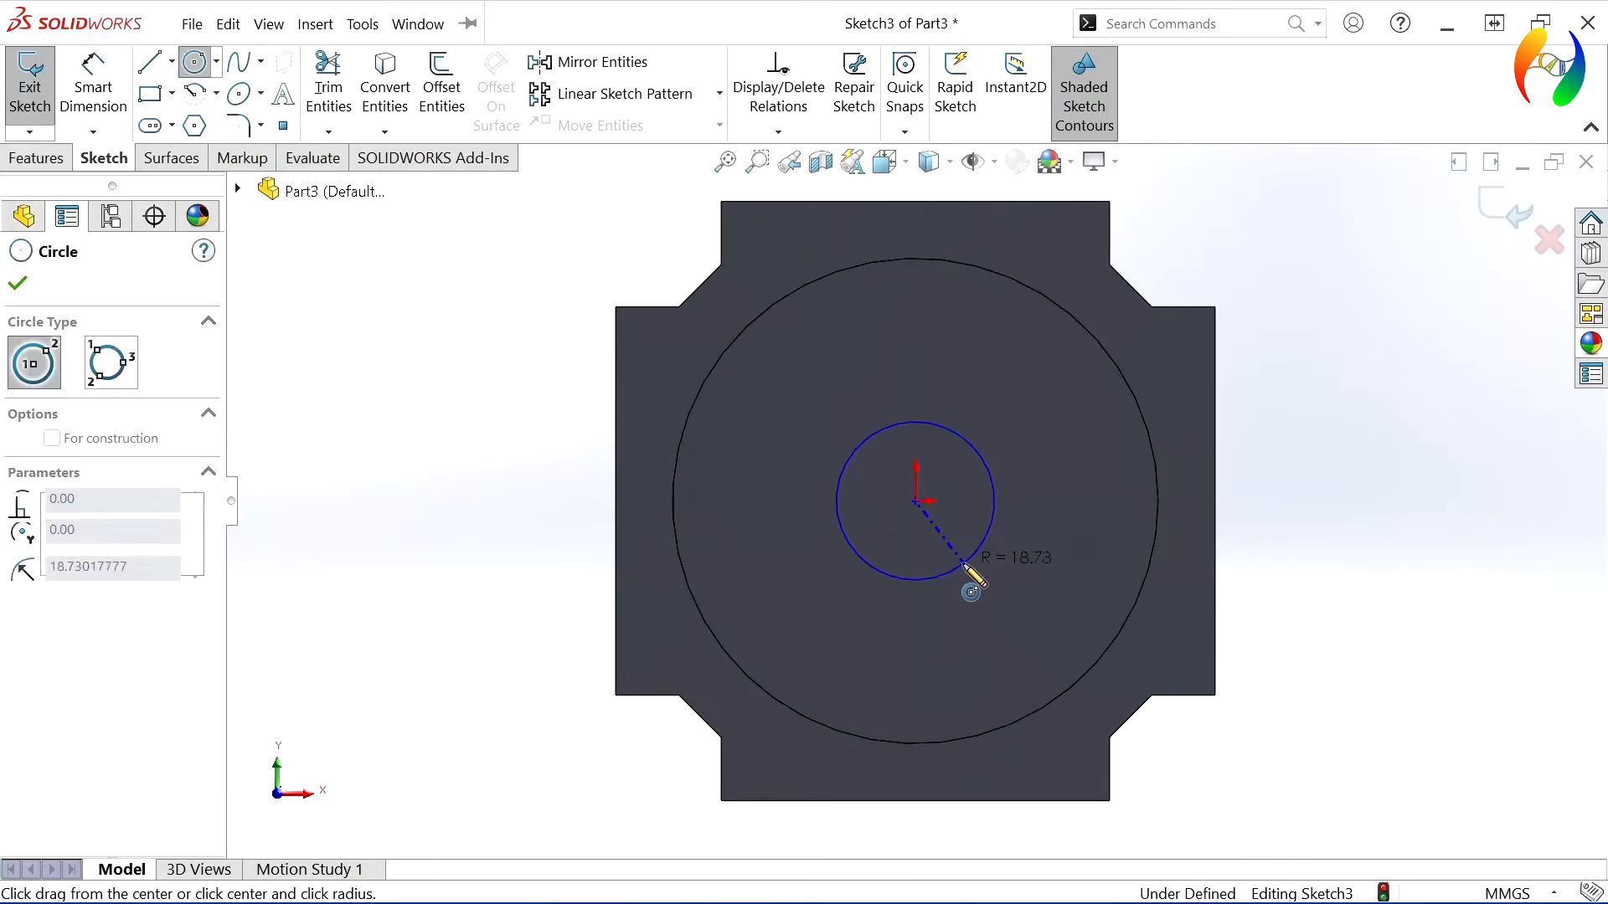
{"action": "left_click", "coordinate": [965, 566]}
Dimension the diameter of the circle on the bore floor as 20 mm
{"action": "left_click", "coordinate": [93, 87]}
{"action": "left_click", "coordinate": [993, 536]}
{"action": "left_click", "coordinate": [1058, 524]}
{"action": "type", "text": "20"}
{"action": "key", "text": "Return"}
{"action": "left_click", "coordinate": [694, 251]}
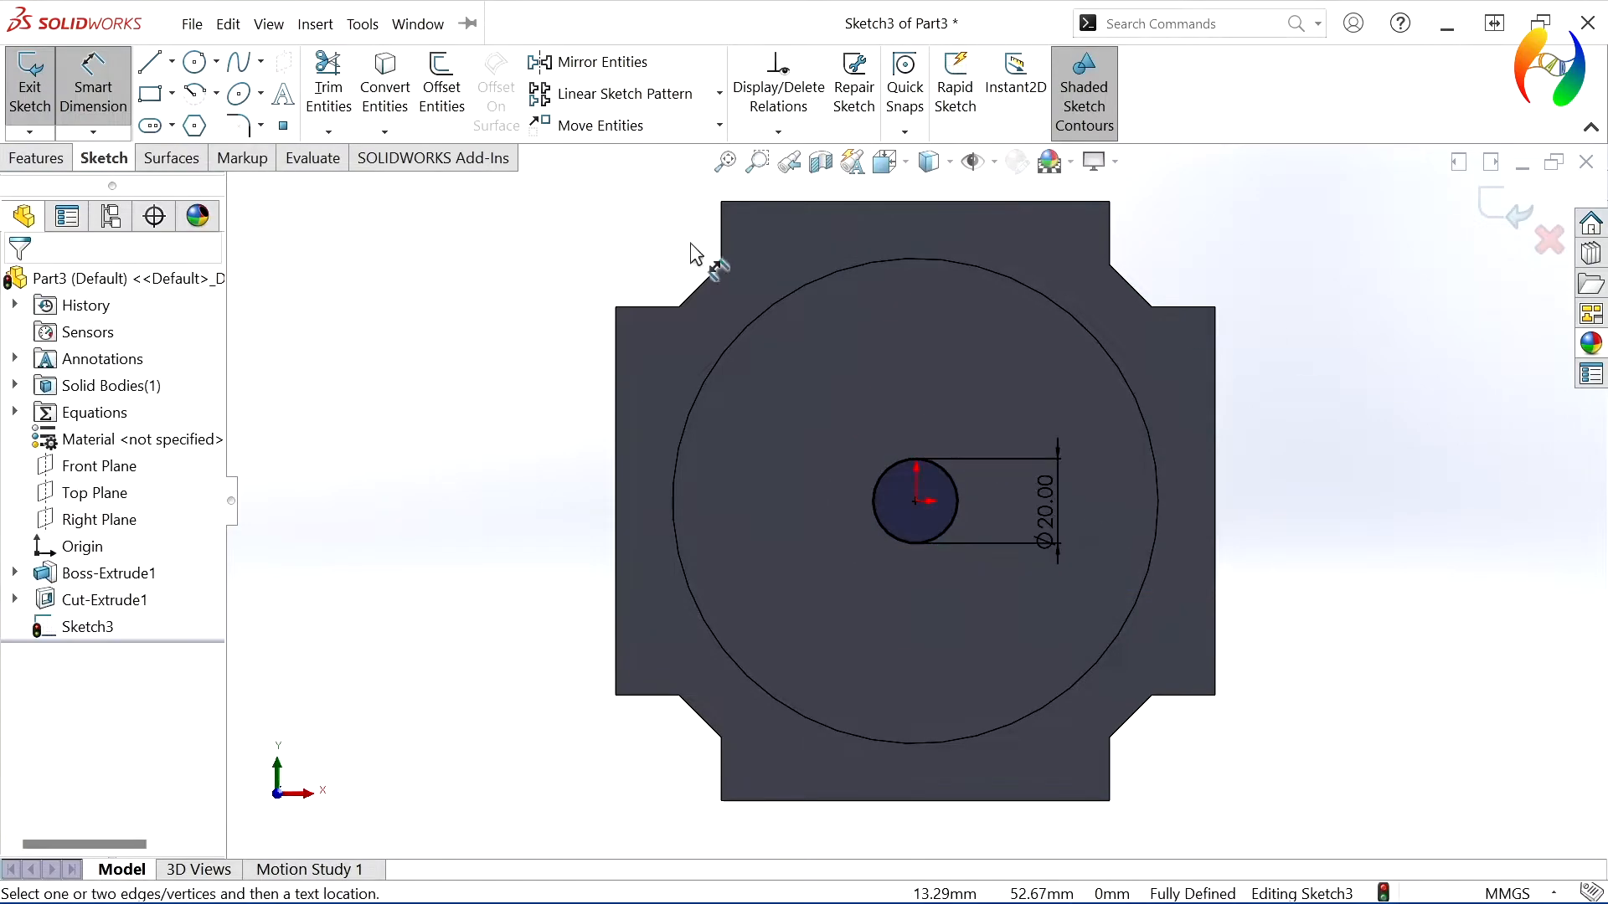
Cut the 20 mm circle into the bore's floor as a blind extruded cut 10 mm deep
{"action": "left_click", "coordinate": [17, 161]}
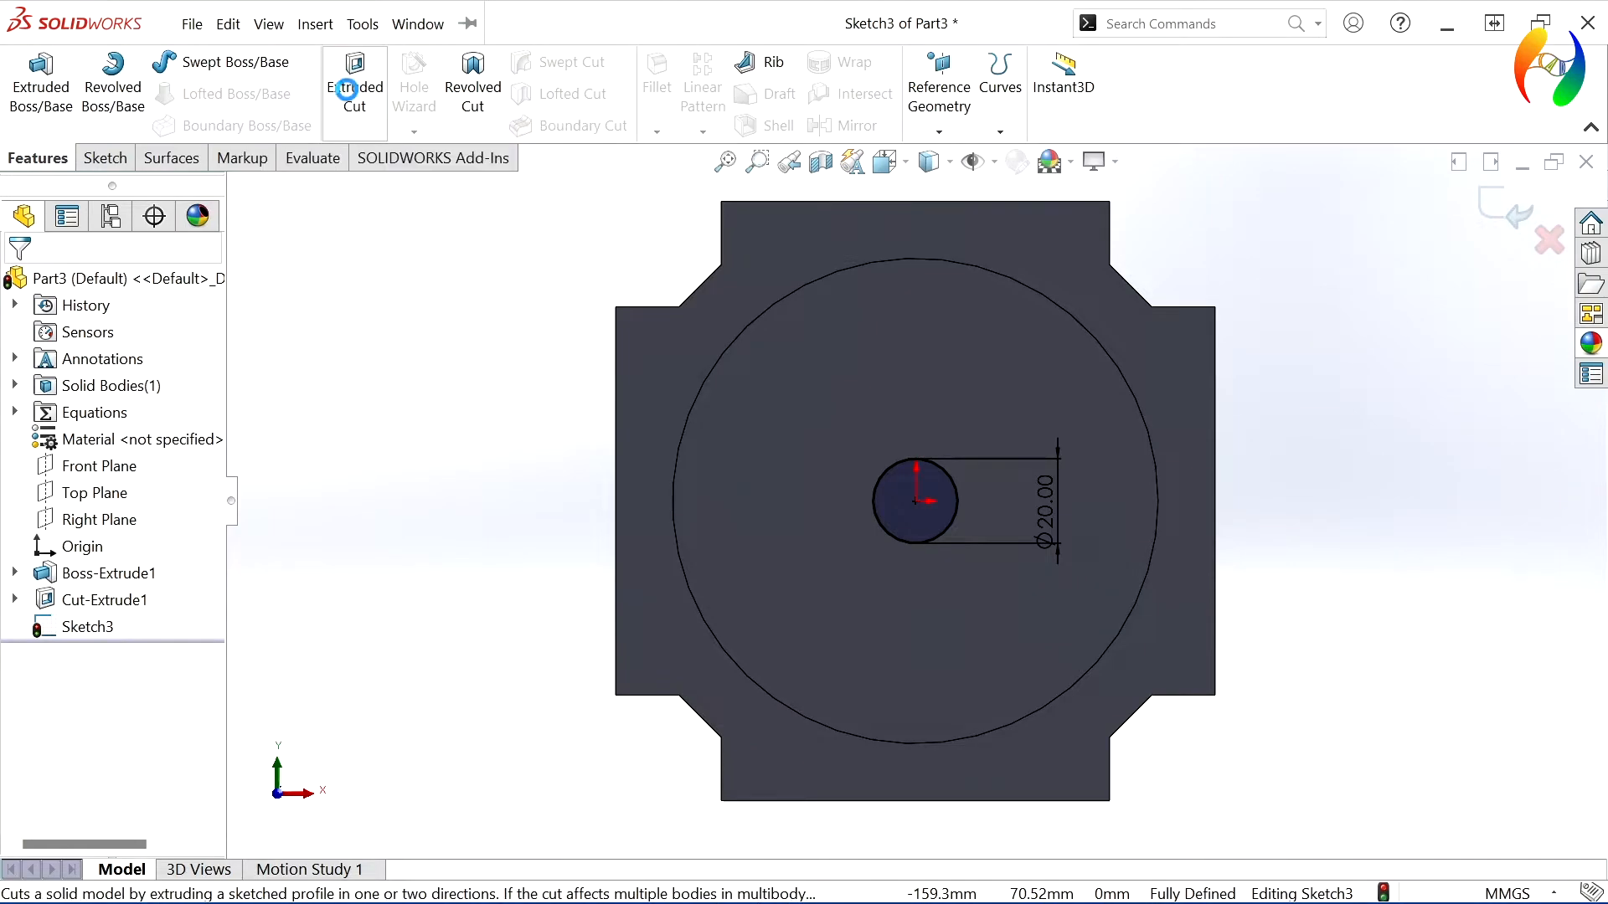
{"action": "left_click", "coordinate": [355, 84]}
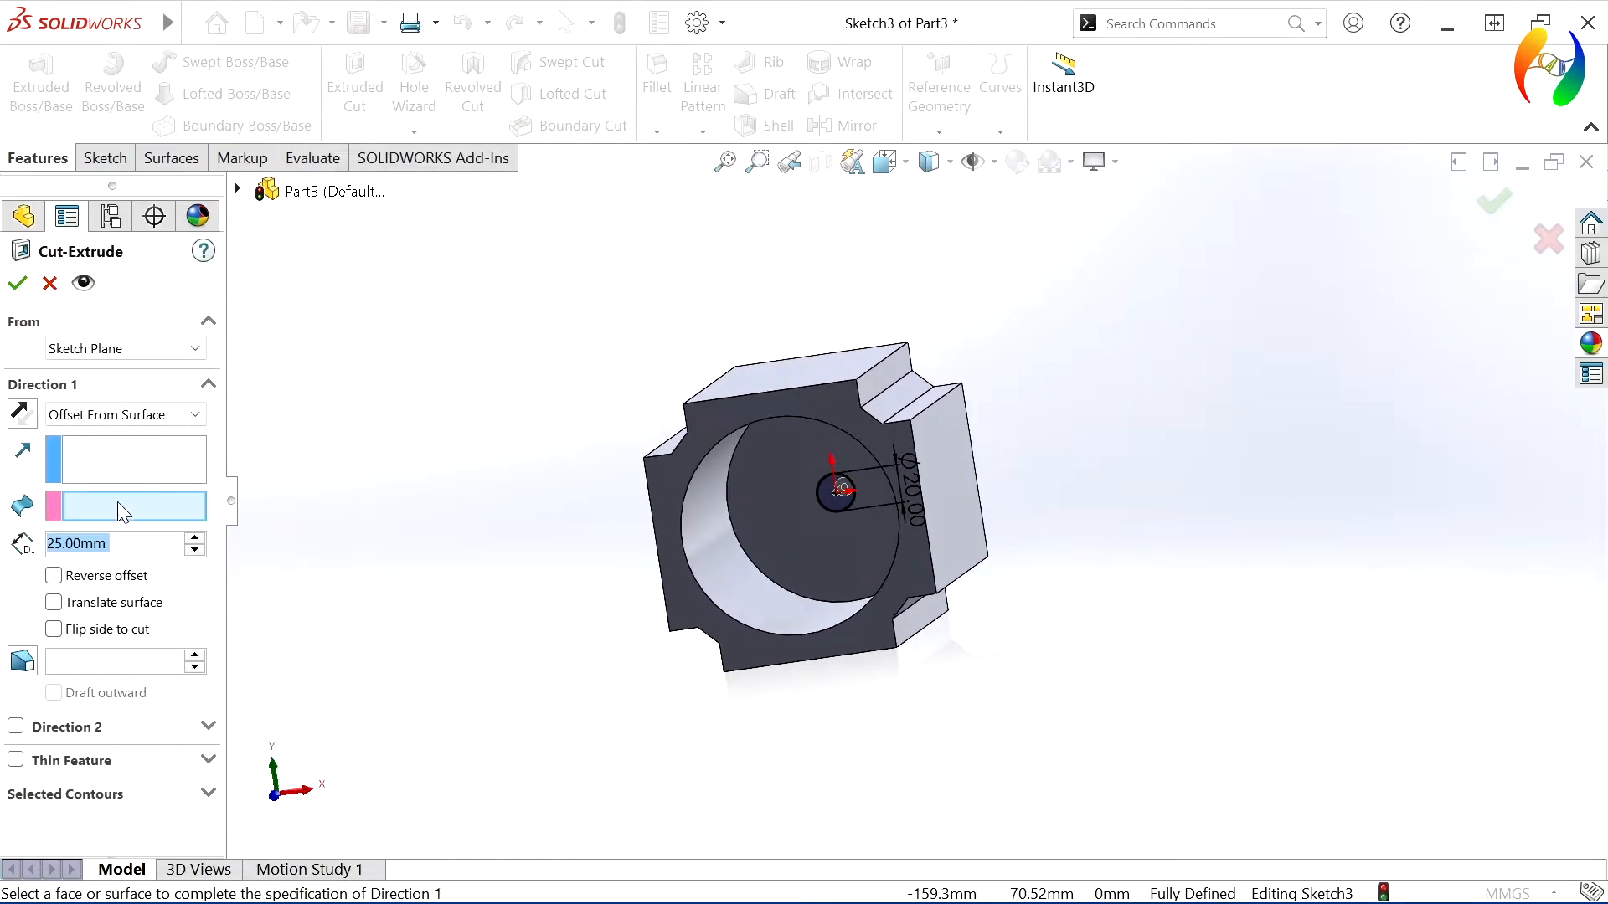
{"action": "left_click", "coordinate": [167, 415]}
{"action": "left_click", "coordinate": [168, 435]}
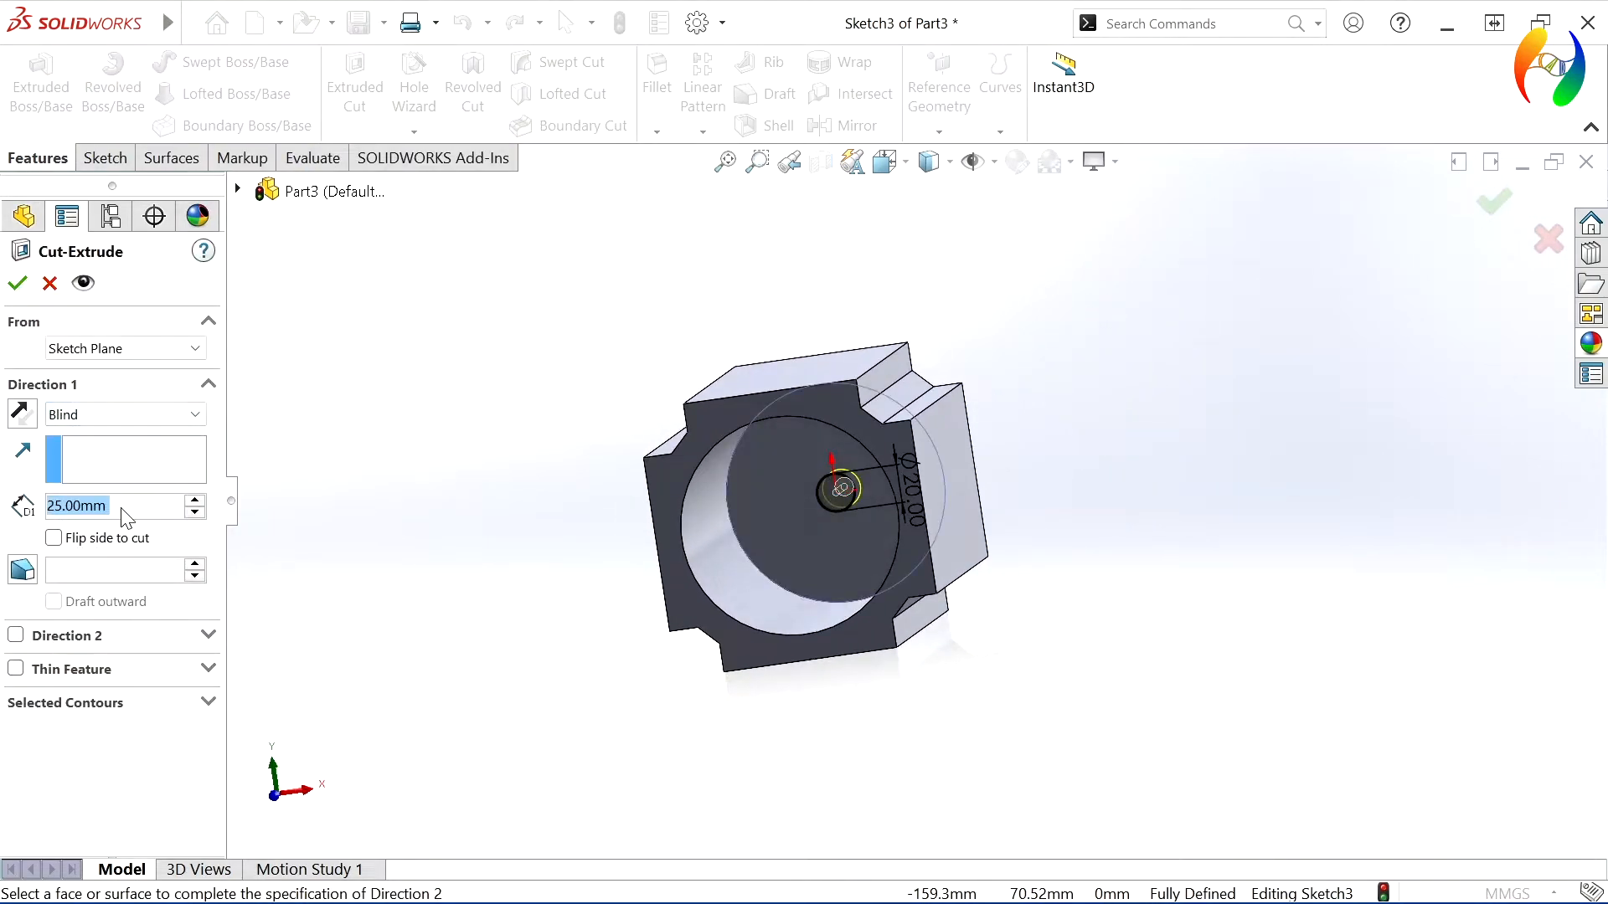
{"action": "type", "text": "10"}
{"action": "key", "text": "Return"}
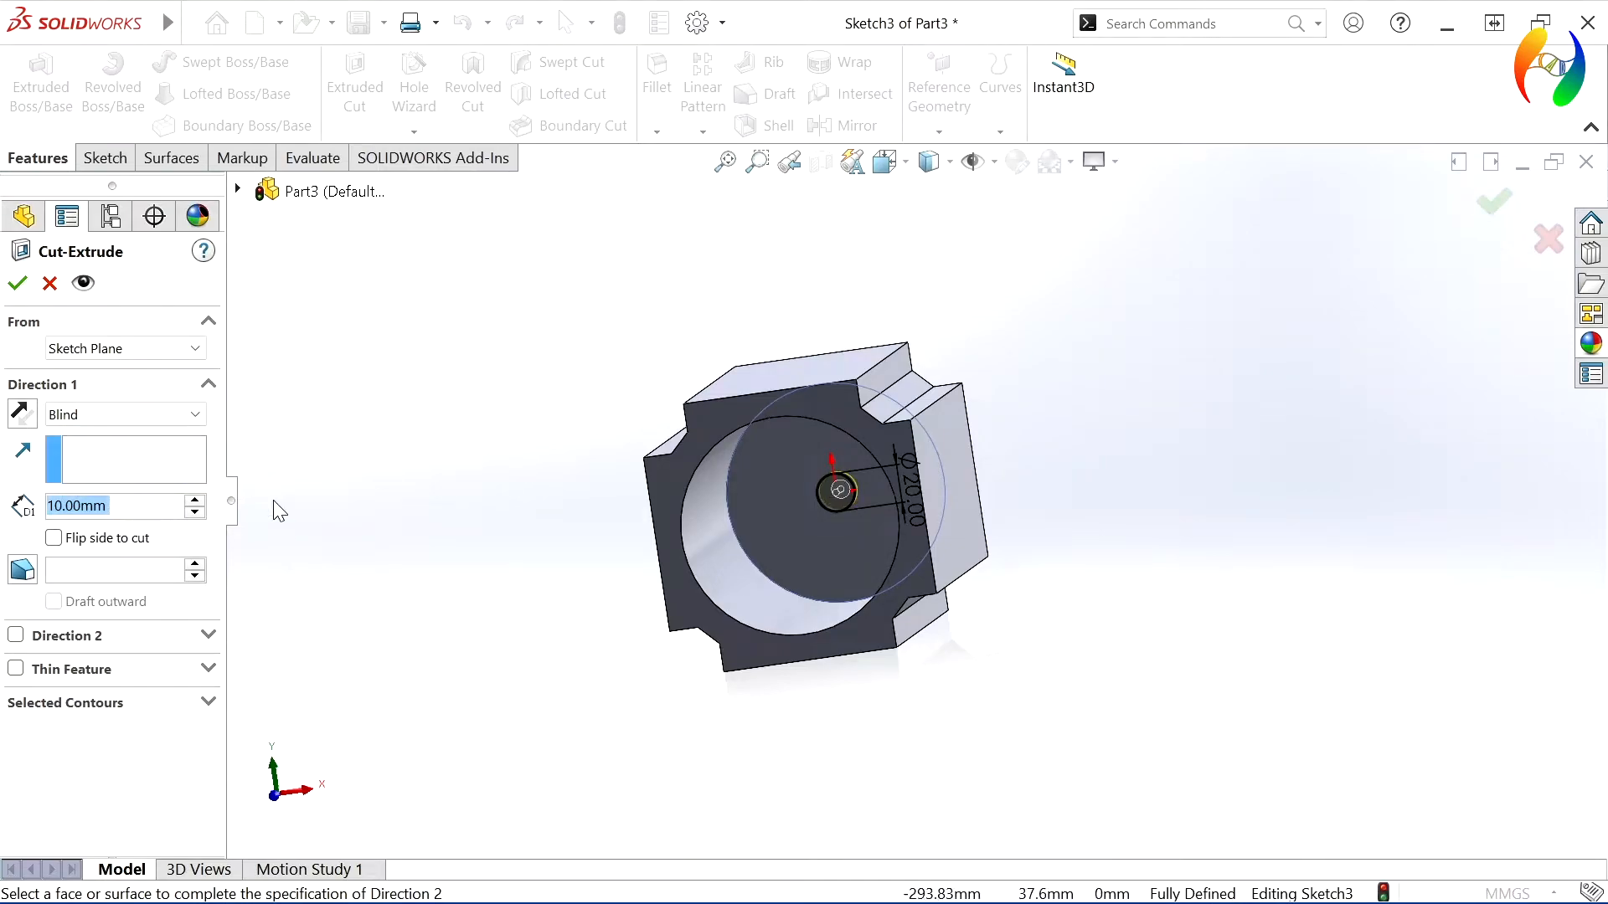
{"action": "middle_click_drag", "start_coordinate": [686, 604], "coordinate": [510, 630]}
{"action": "scroll", "coordinate": [410, 586], "scroll_direction": "down", "scroll_amount": 2}
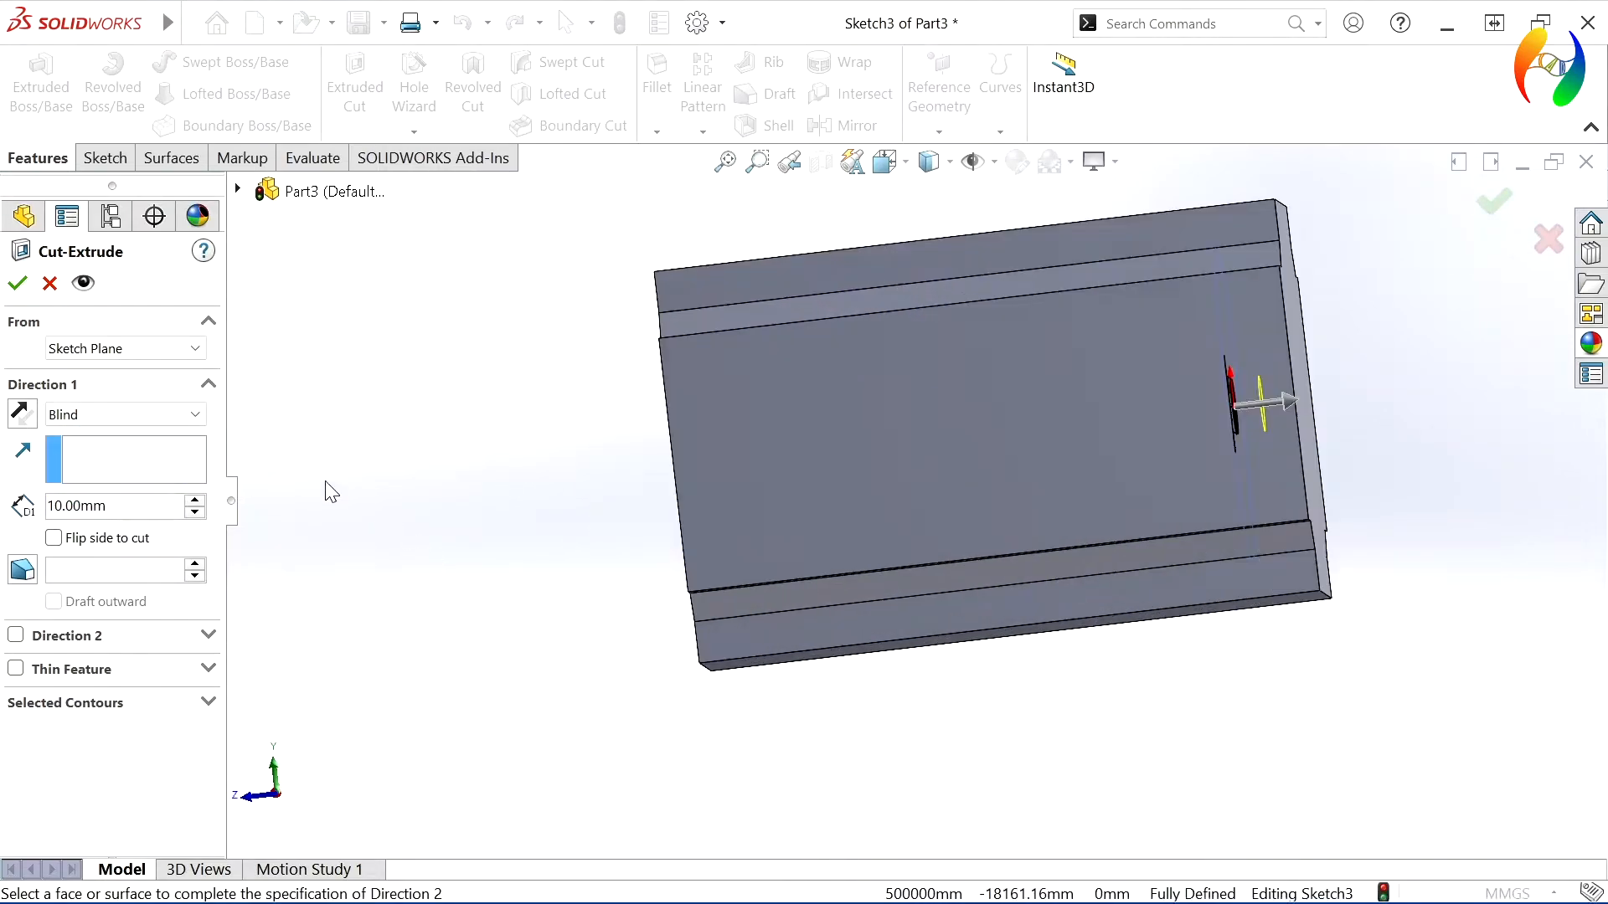
{"action": "left_click", "coordinate": [17, 285]}
Start a sketch on the block's front end face and draw a circle about 7 mm in diameter beside the upper-left chamfer
{"action": "middle_click_drag", "start_coordinate": [736, 747], "coordinate": [803, 595]}
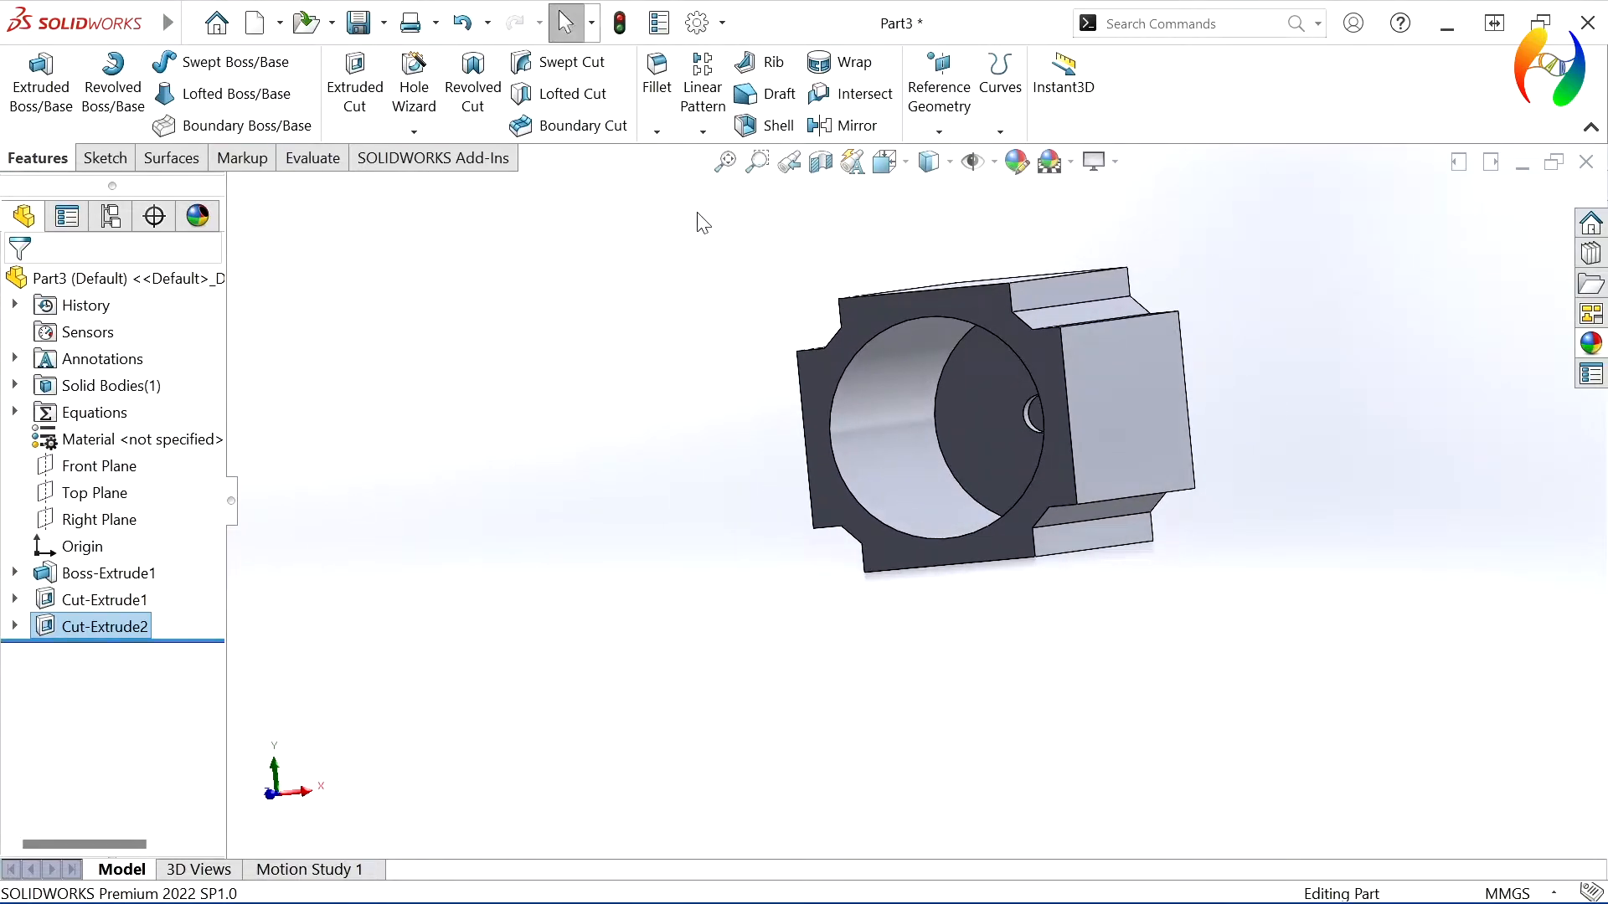
{"action": "left_click", "coordinate": [826, 358]}
{"action": "left_click", "coordinate": [915, 304]}
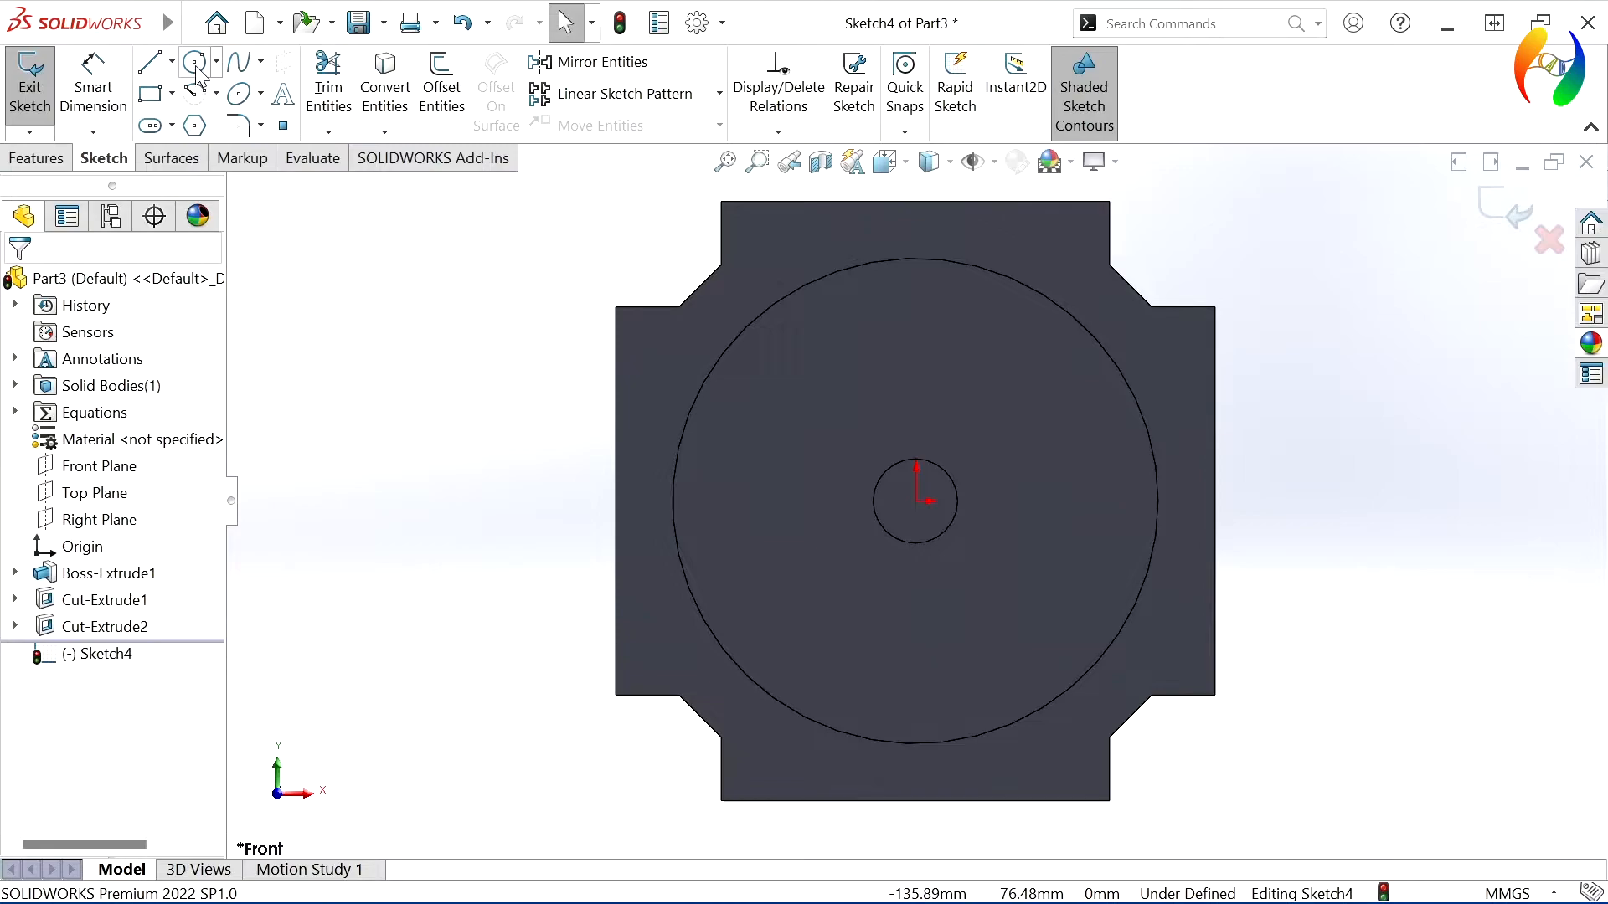
{"action": "left_click", "coordinate": [196, 65]}
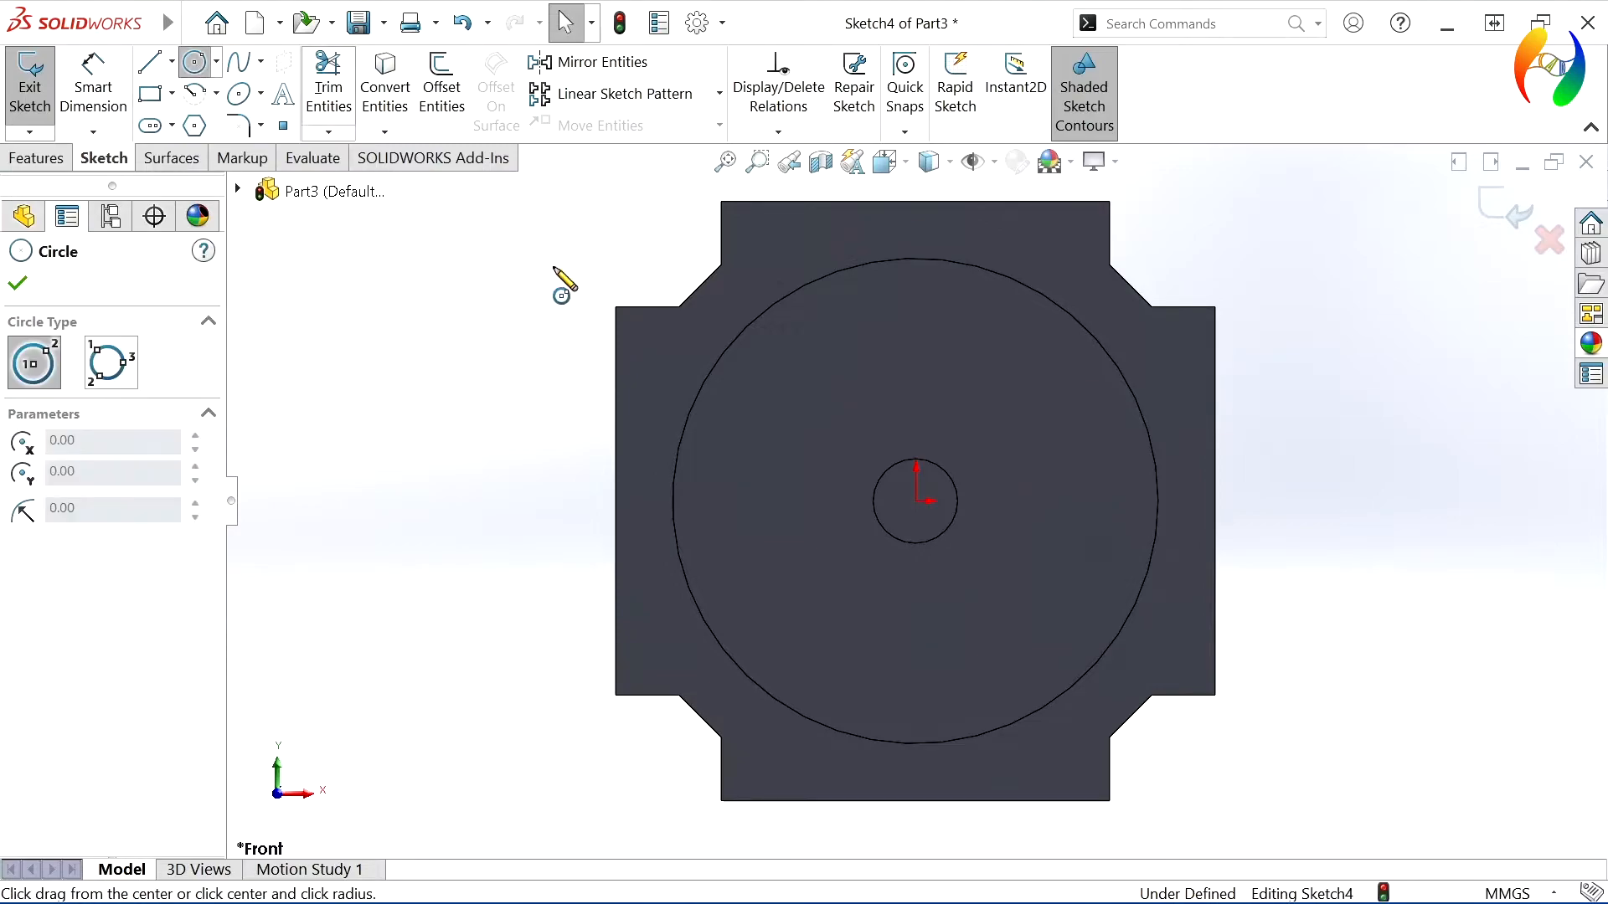
{"action": "left_click", "coordinate": [726, 322]}
Dimension the diameter of the small circle beside the upper-left chamfer as 5 mm
{"action": "left_click", "coordinate": [106, 84]}
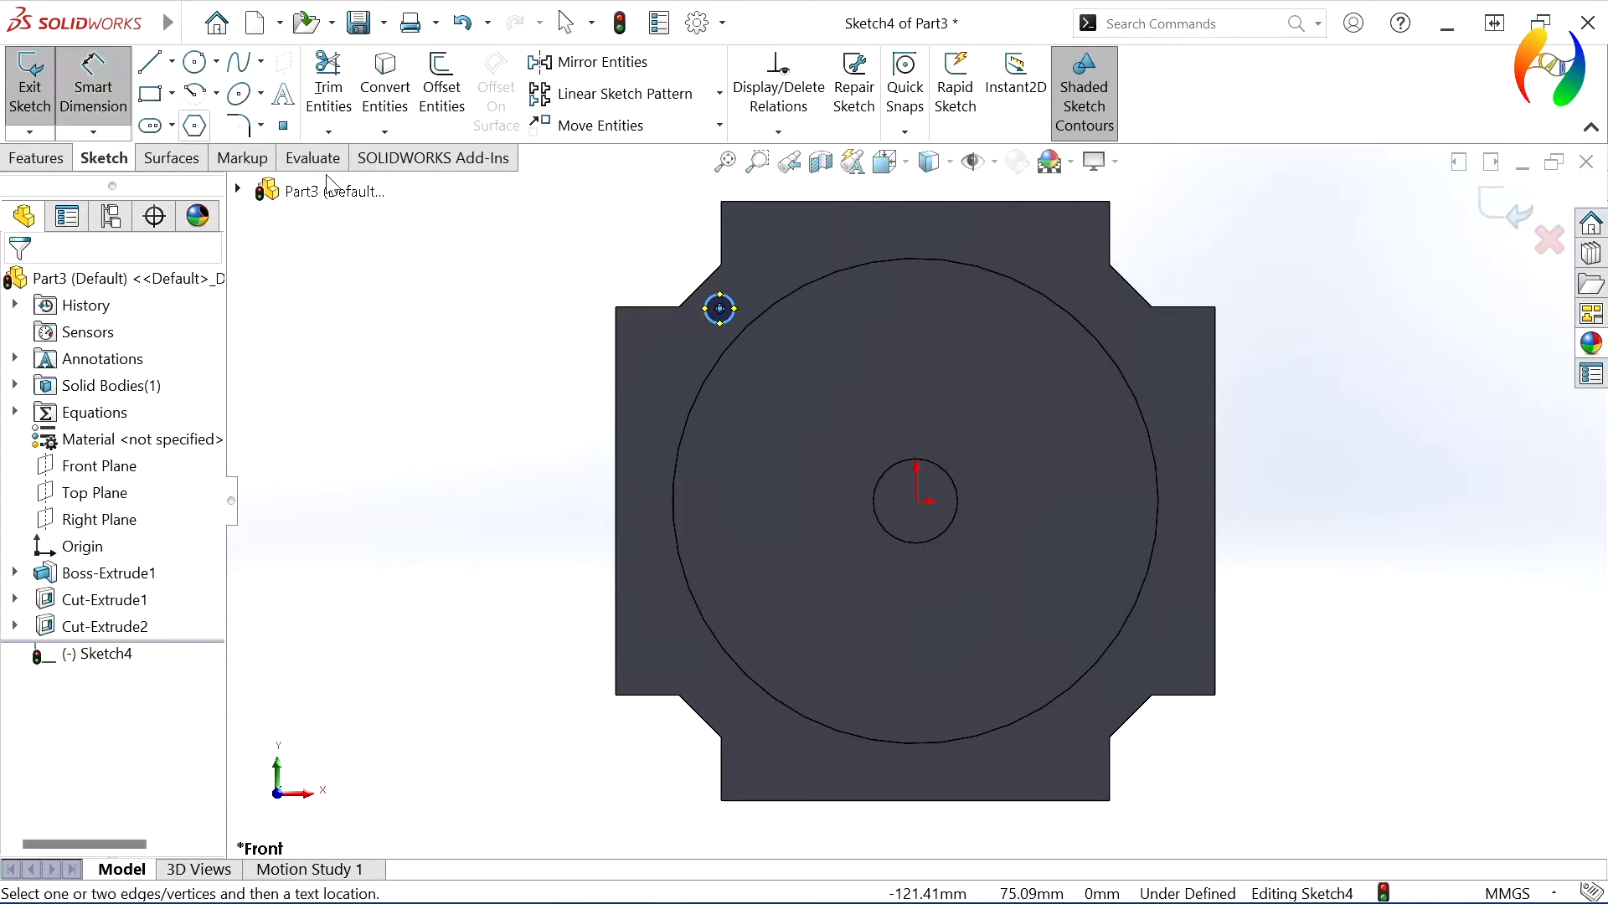
{"action": "left_click", "coordinate": [728, 300]}
{"action": "left_click", "coordinate": [633, 256]}
{"action": "type", "text": "5"}
{"action": "key", "text": "Return"}
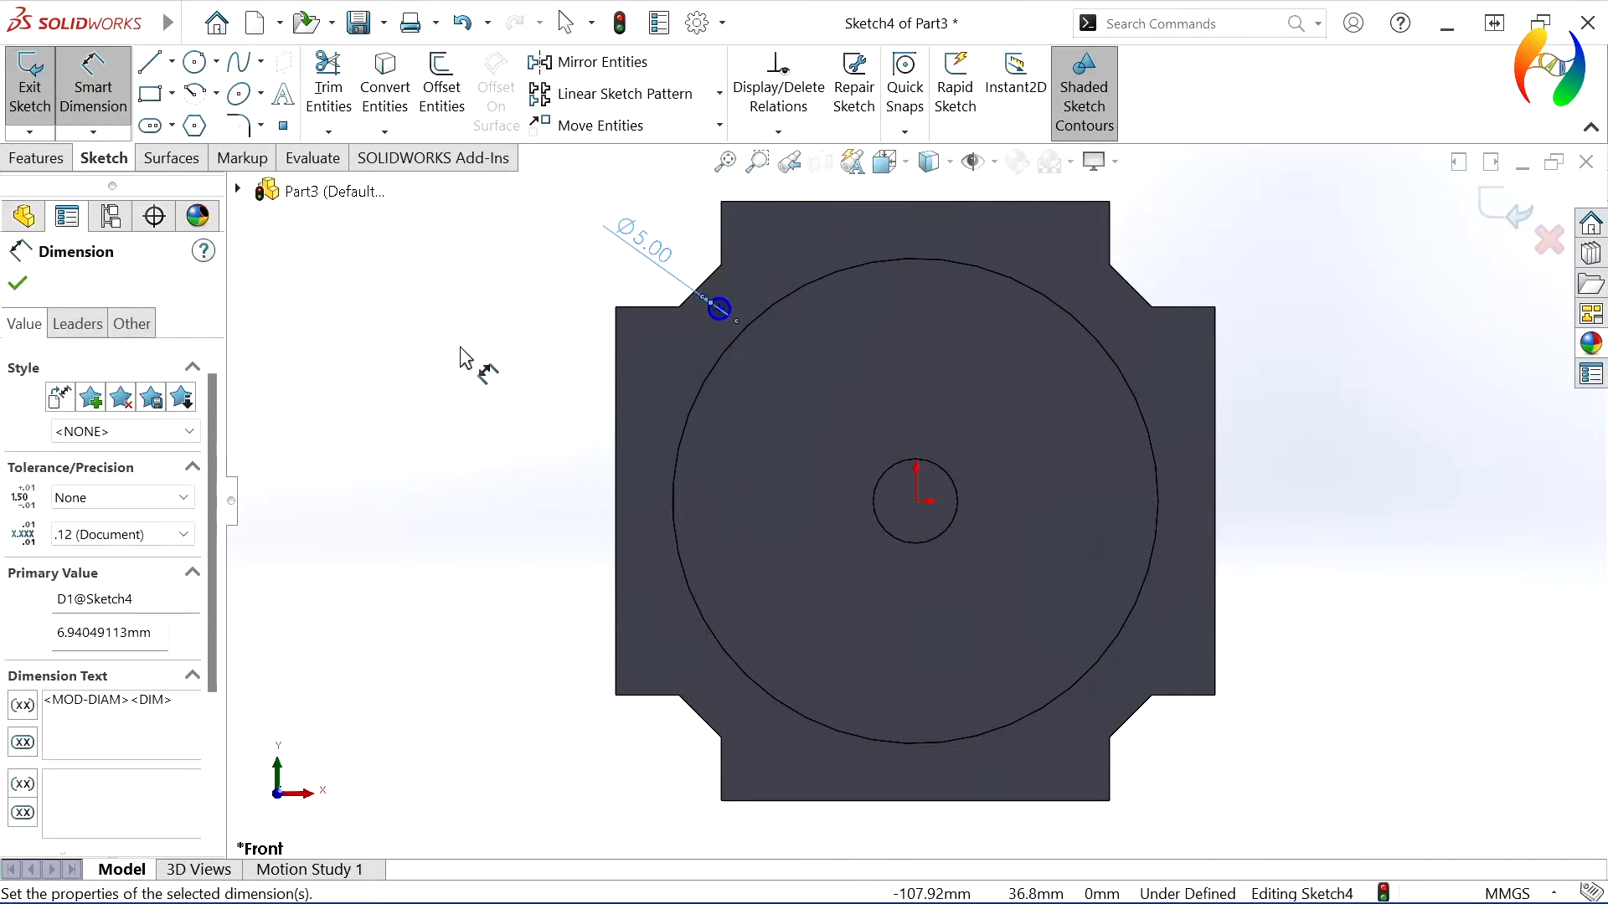
{"action": "left_click", "coordinate": [466, 358]}
{"action": "scroll", "coordinate": [678, 310], "scroll_direction": "up", "scroll_amount": 2}
{"action": "scroll", "coordinate": [690, 318], "scroll_direction": "down", "scroll_amount": 2}
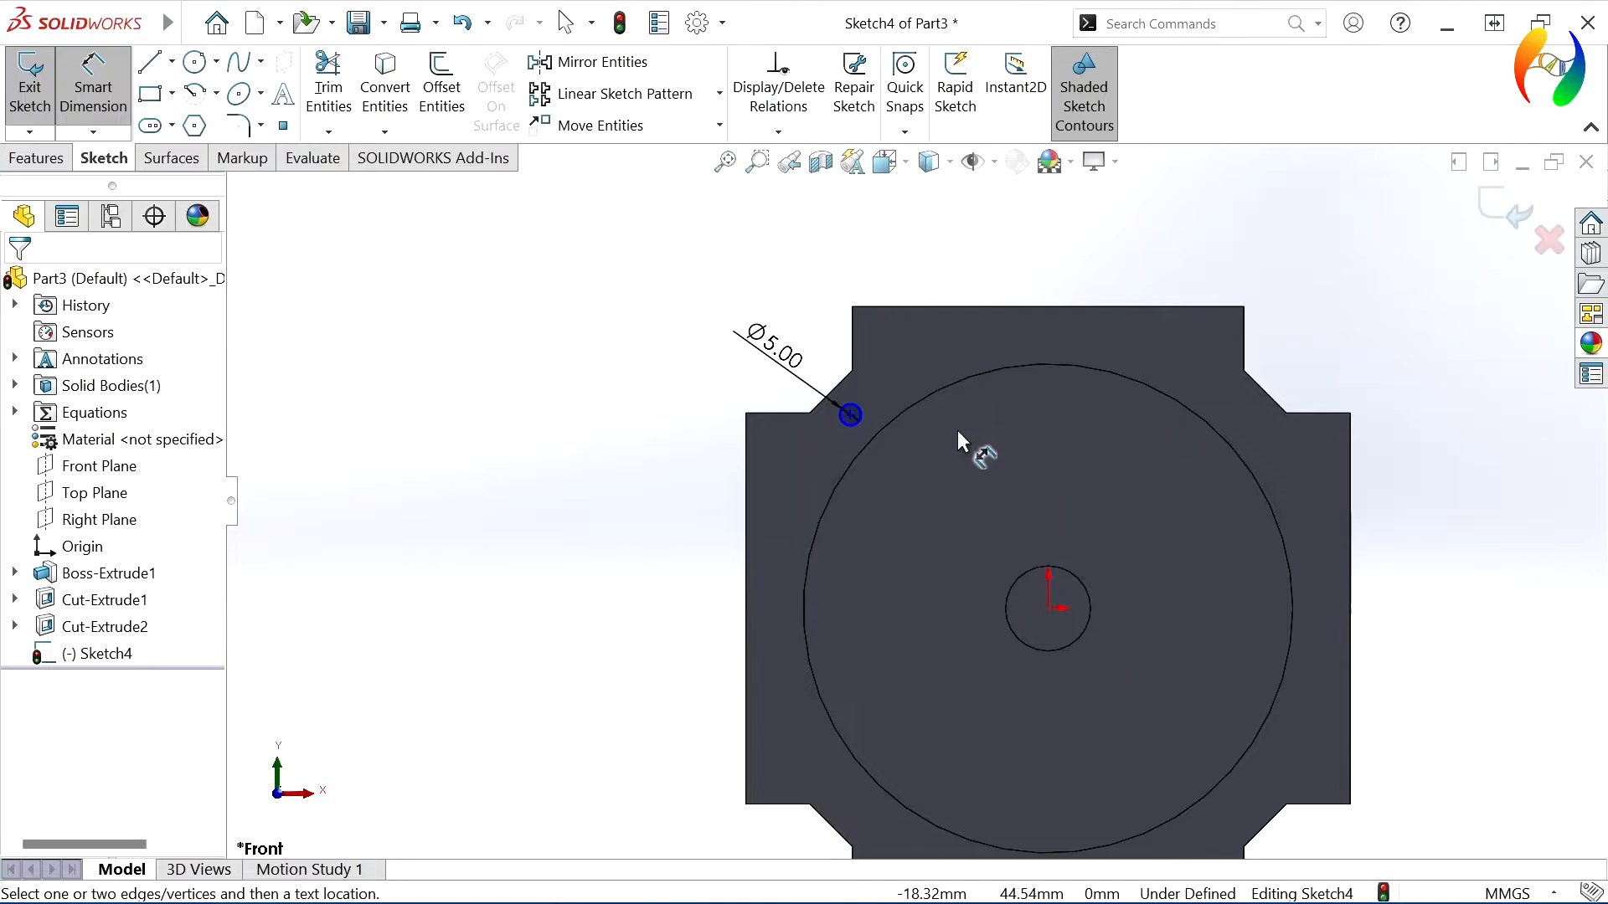
{"action": "scroll", "coordinate": [957, 430], "scroll_direction": "down", "scroll_amount": 4}
{"action": "scroll", "coordinate": [754, 459], "scroll_direction": "up", "scroll_amount": 3}
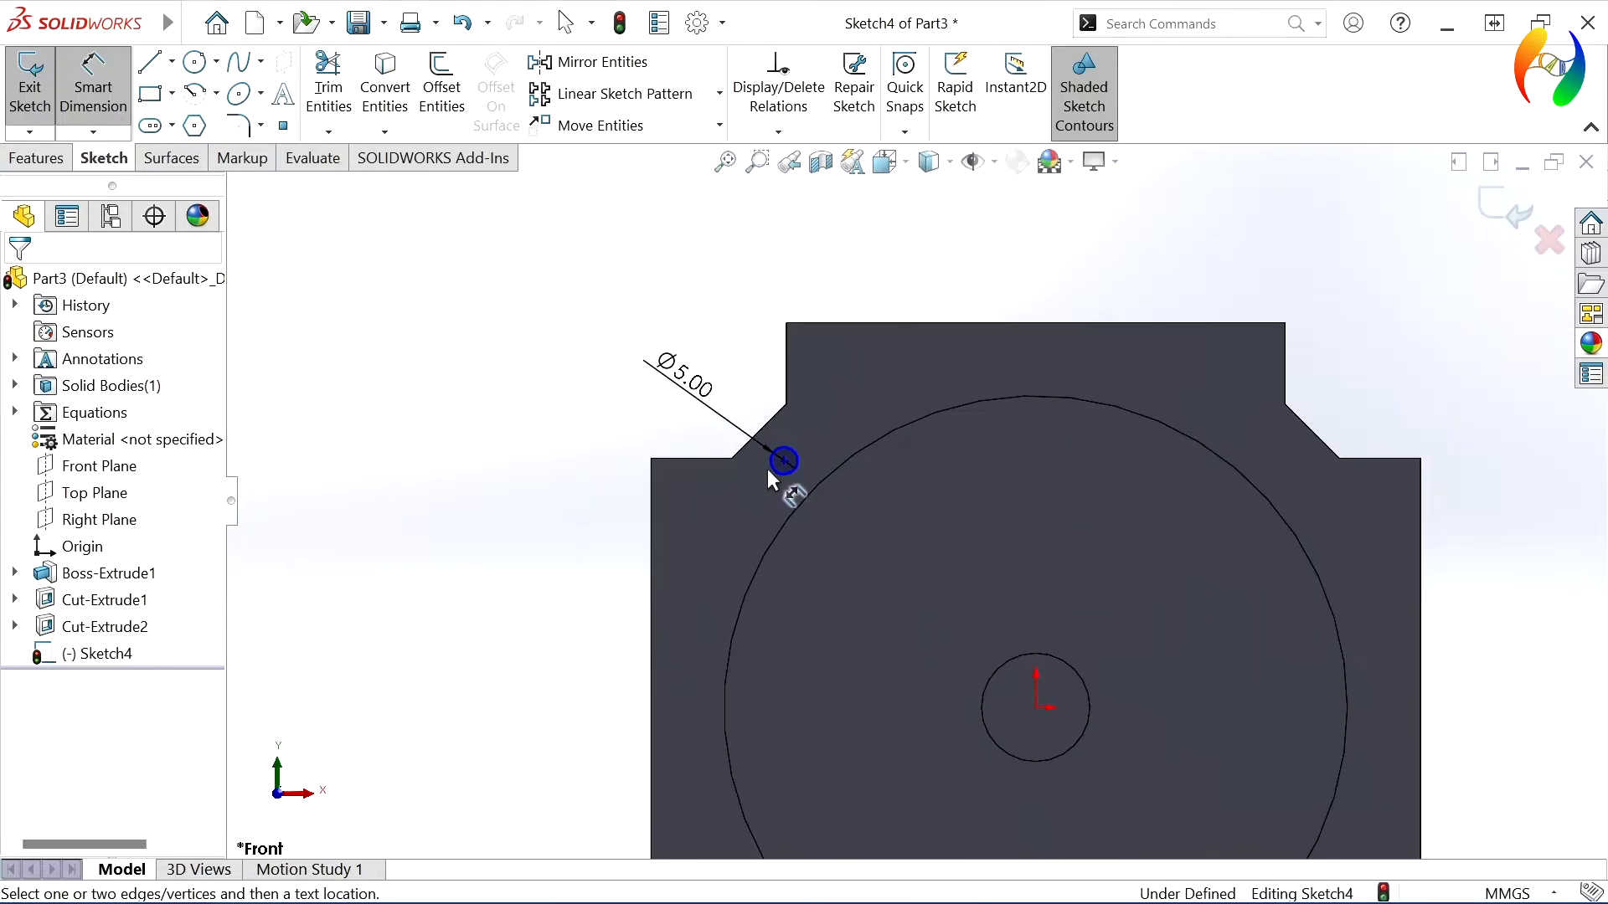
{"action": "key", "text": "Escape"}
{"action": "left_click", "coordinate": [783, 459]}
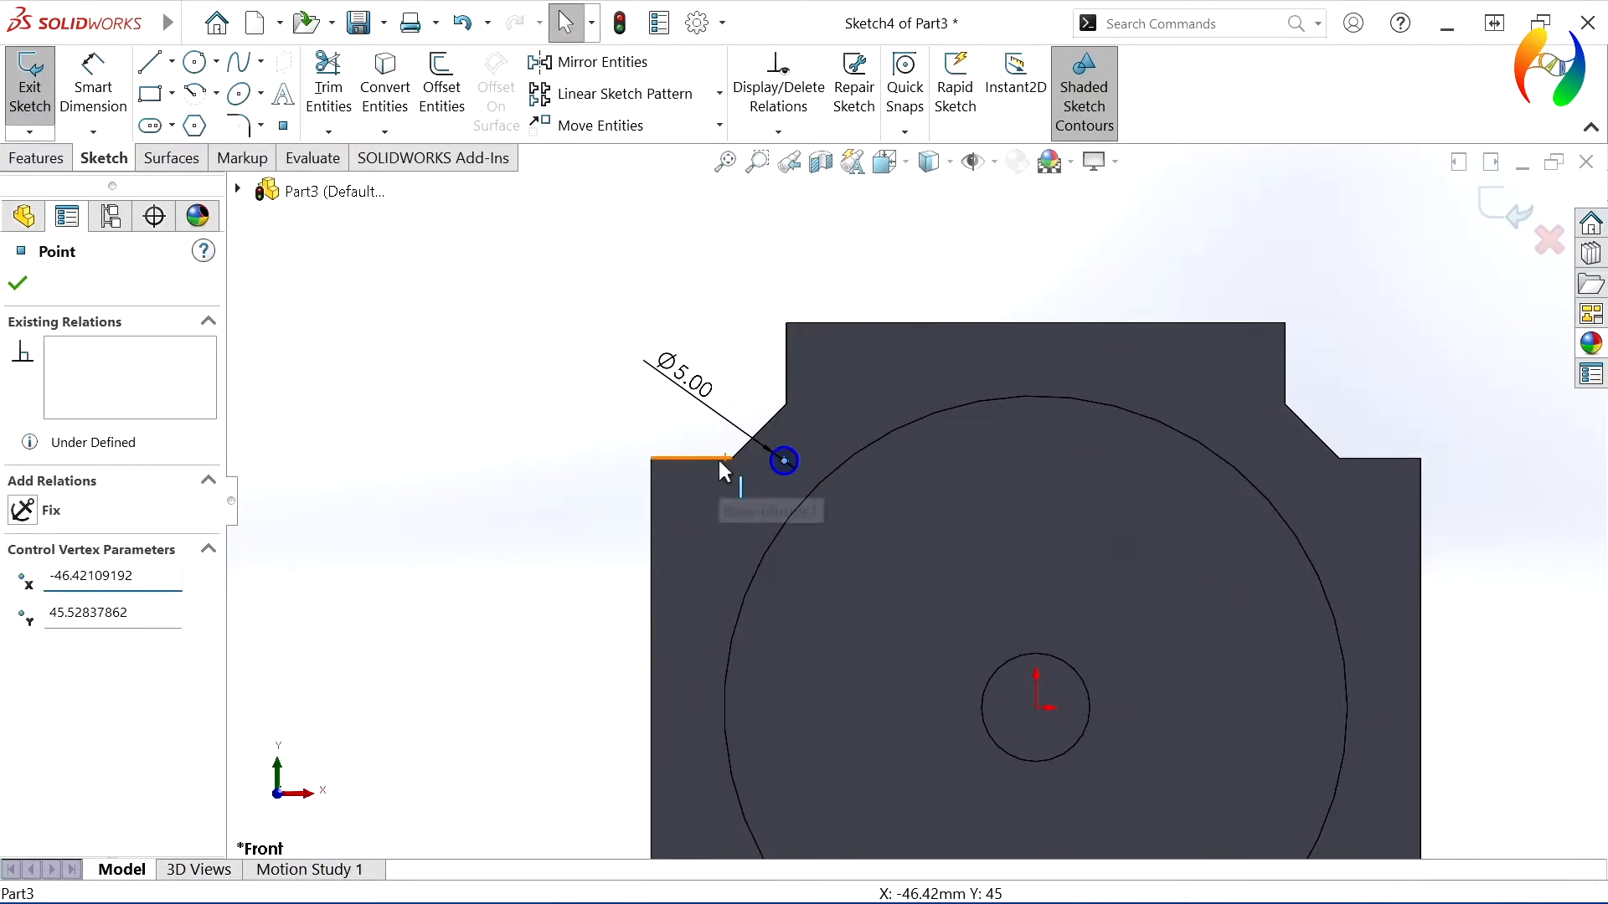
{"action": "left_click", "coordinate": [719, 459], "text": "ctrl"}
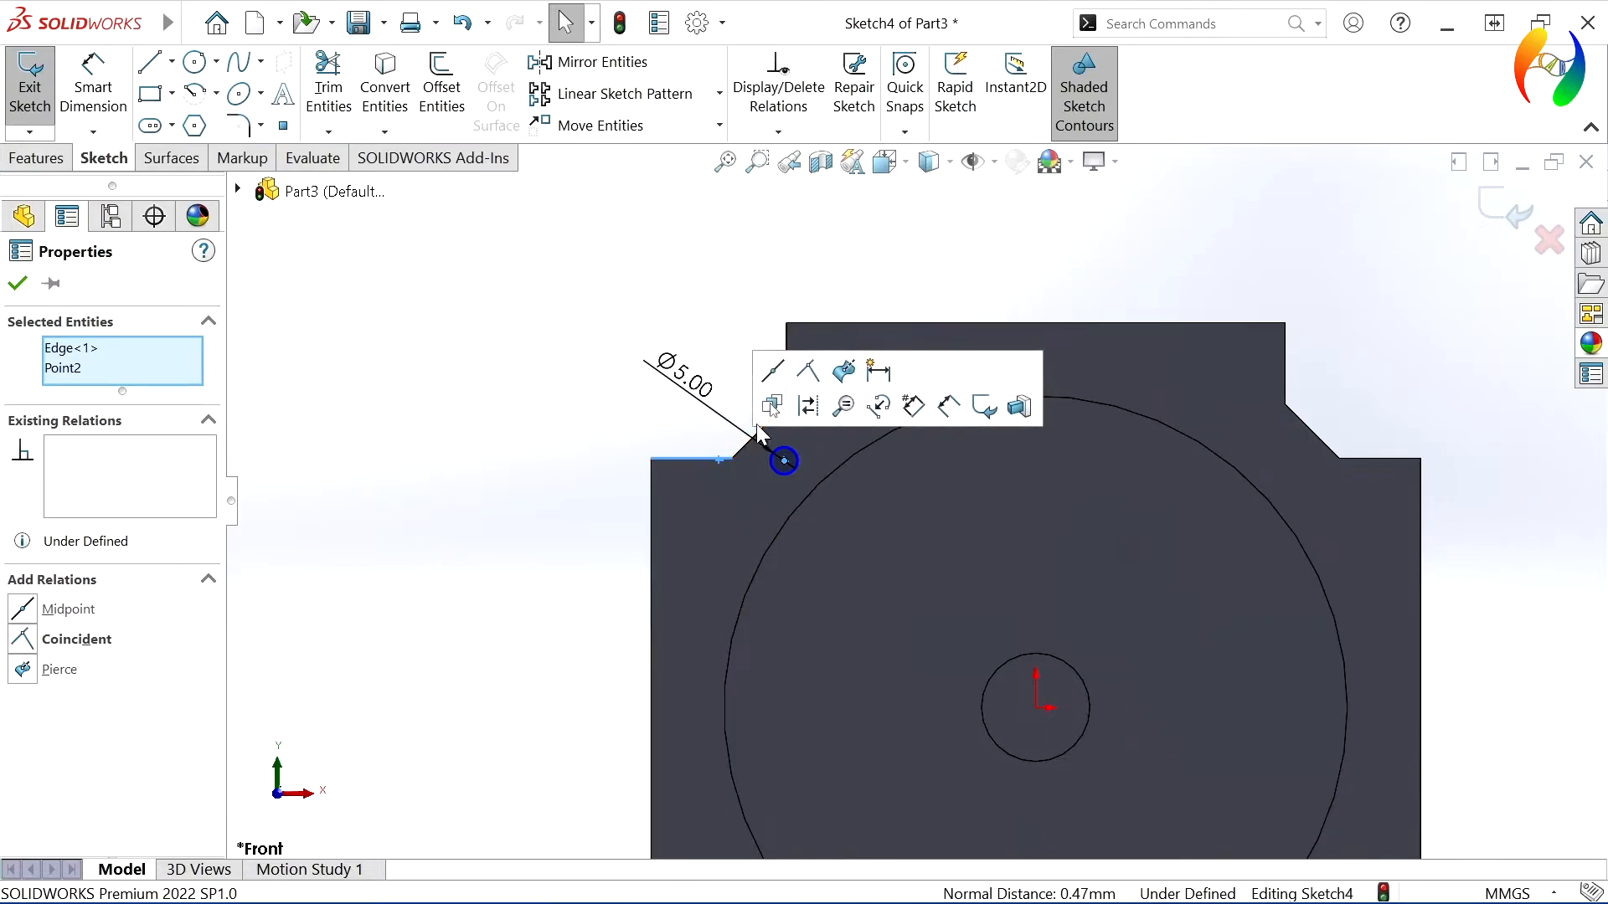
{"action": "left_click", "coordinate": [553, 405]}
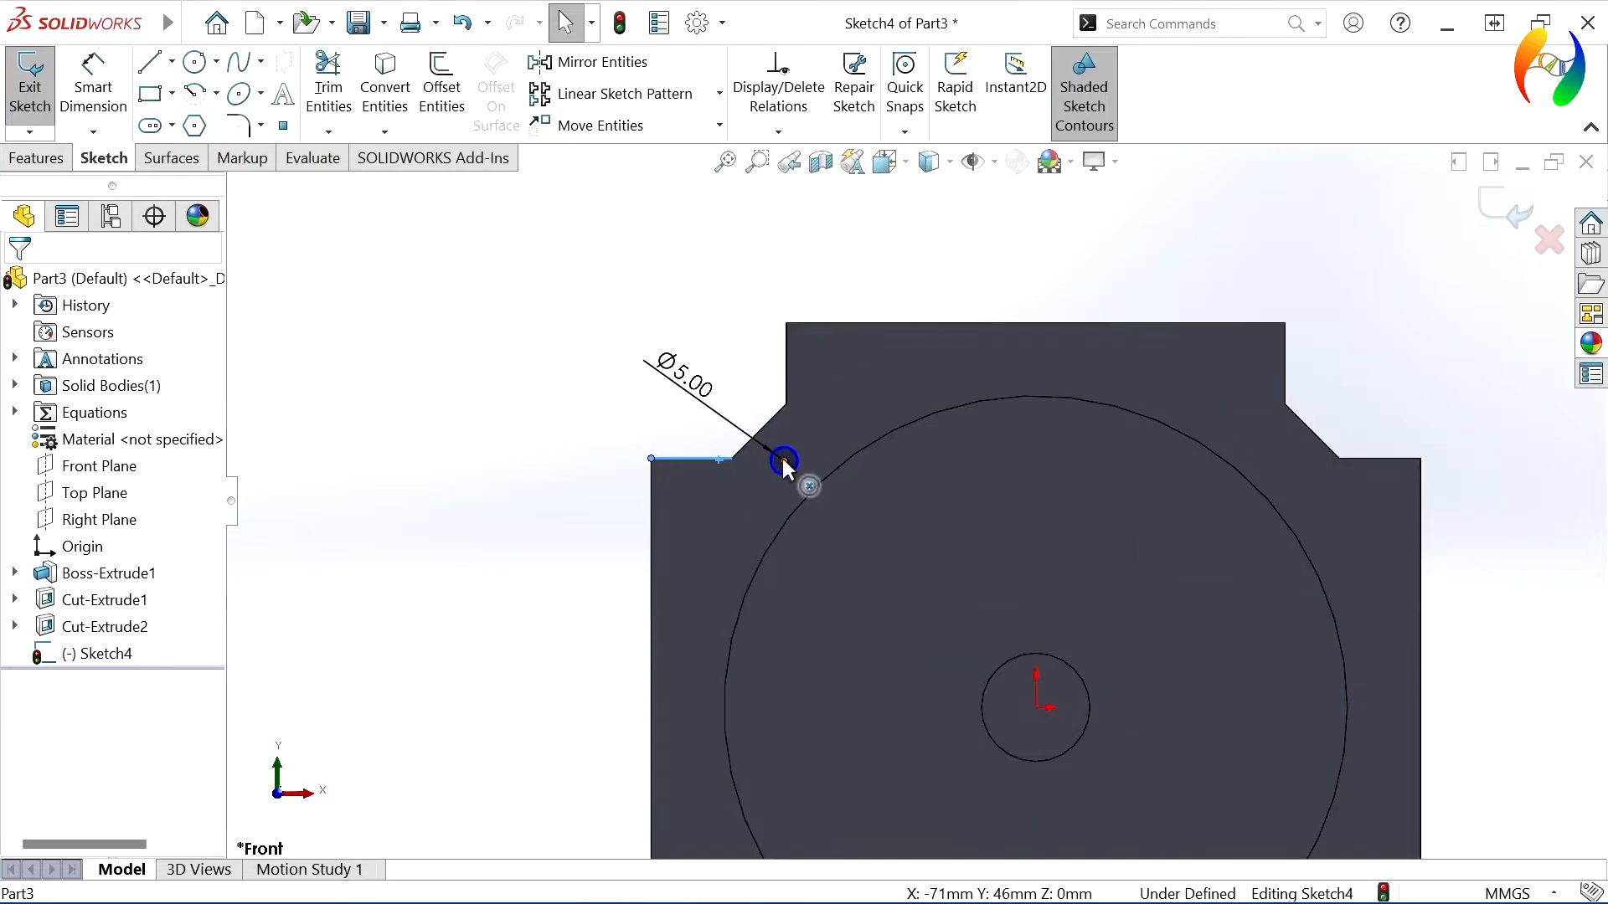
{"action": "left_click", "coordinate": [481, 490]}
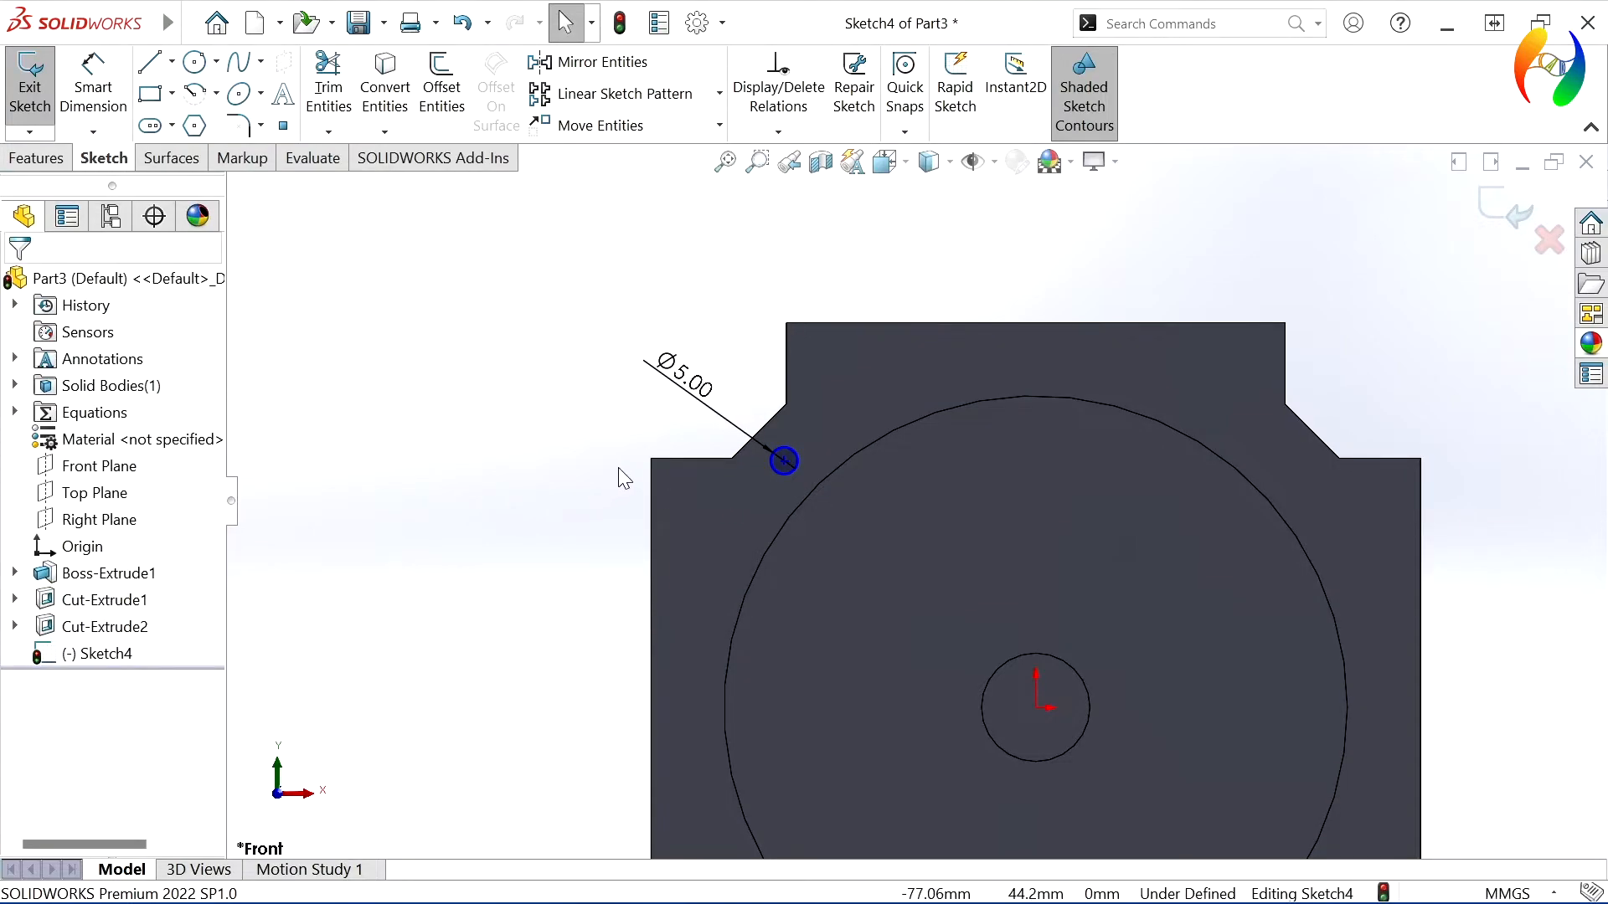
Align the small circle's centre horizontally with the left arm's upper corner vertex and vertically with the top arm's left corner vertex
{"action": "left_click", "coordinate": [784, 460], "text": "ctrl"}
{"action": "left_click", "coordinate": [33, 611]}
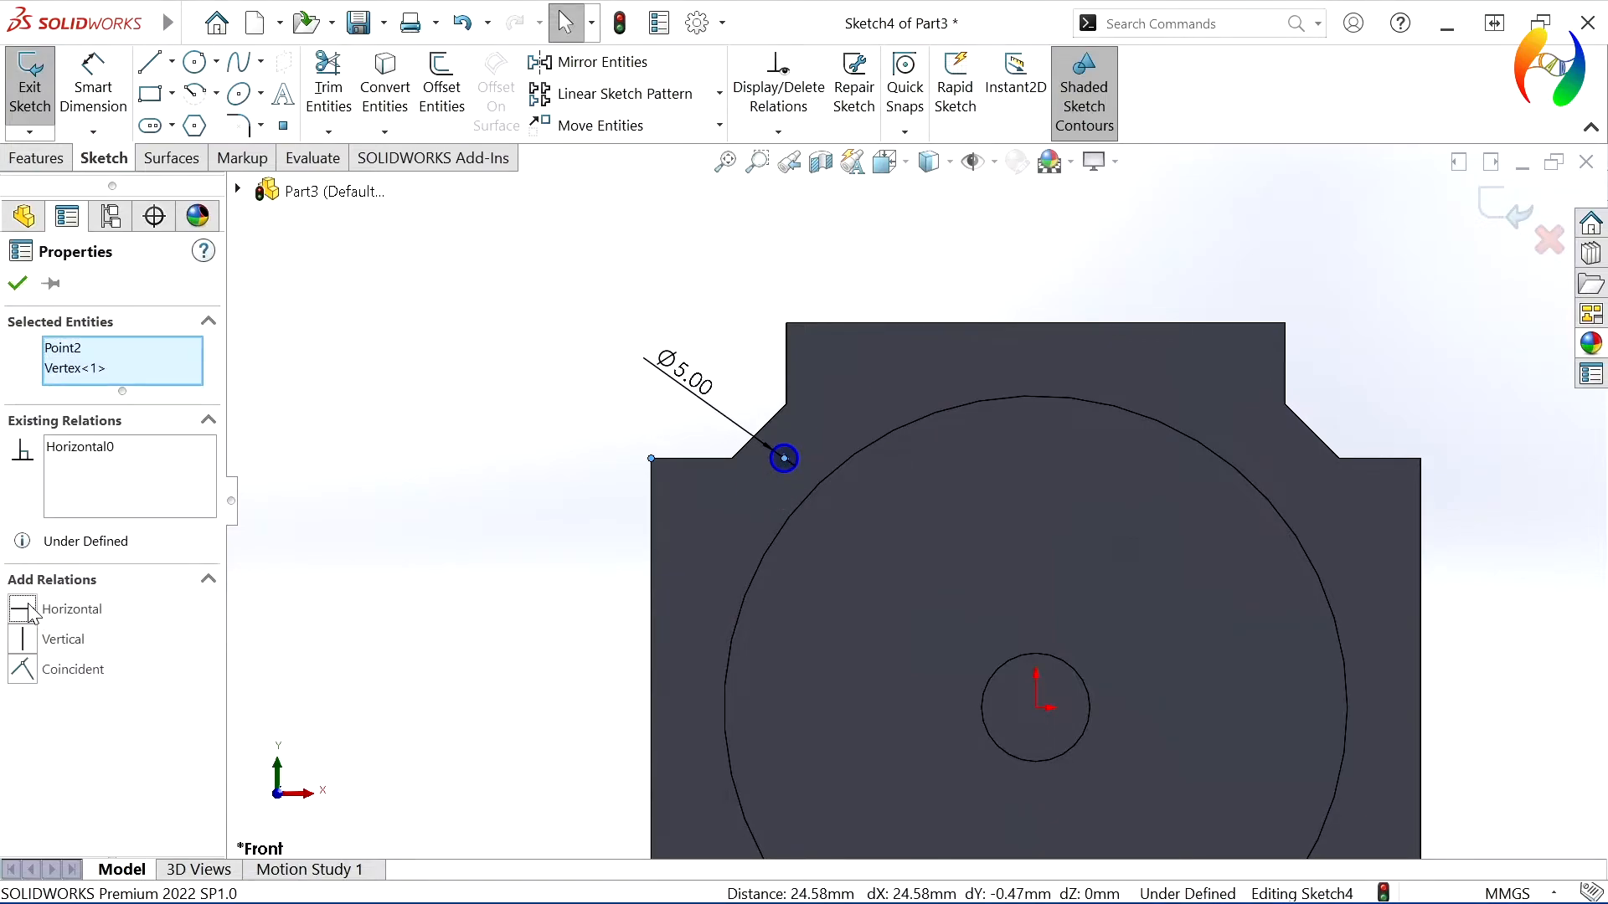
{"action": "left_click", "coordinate": [348, 496]}
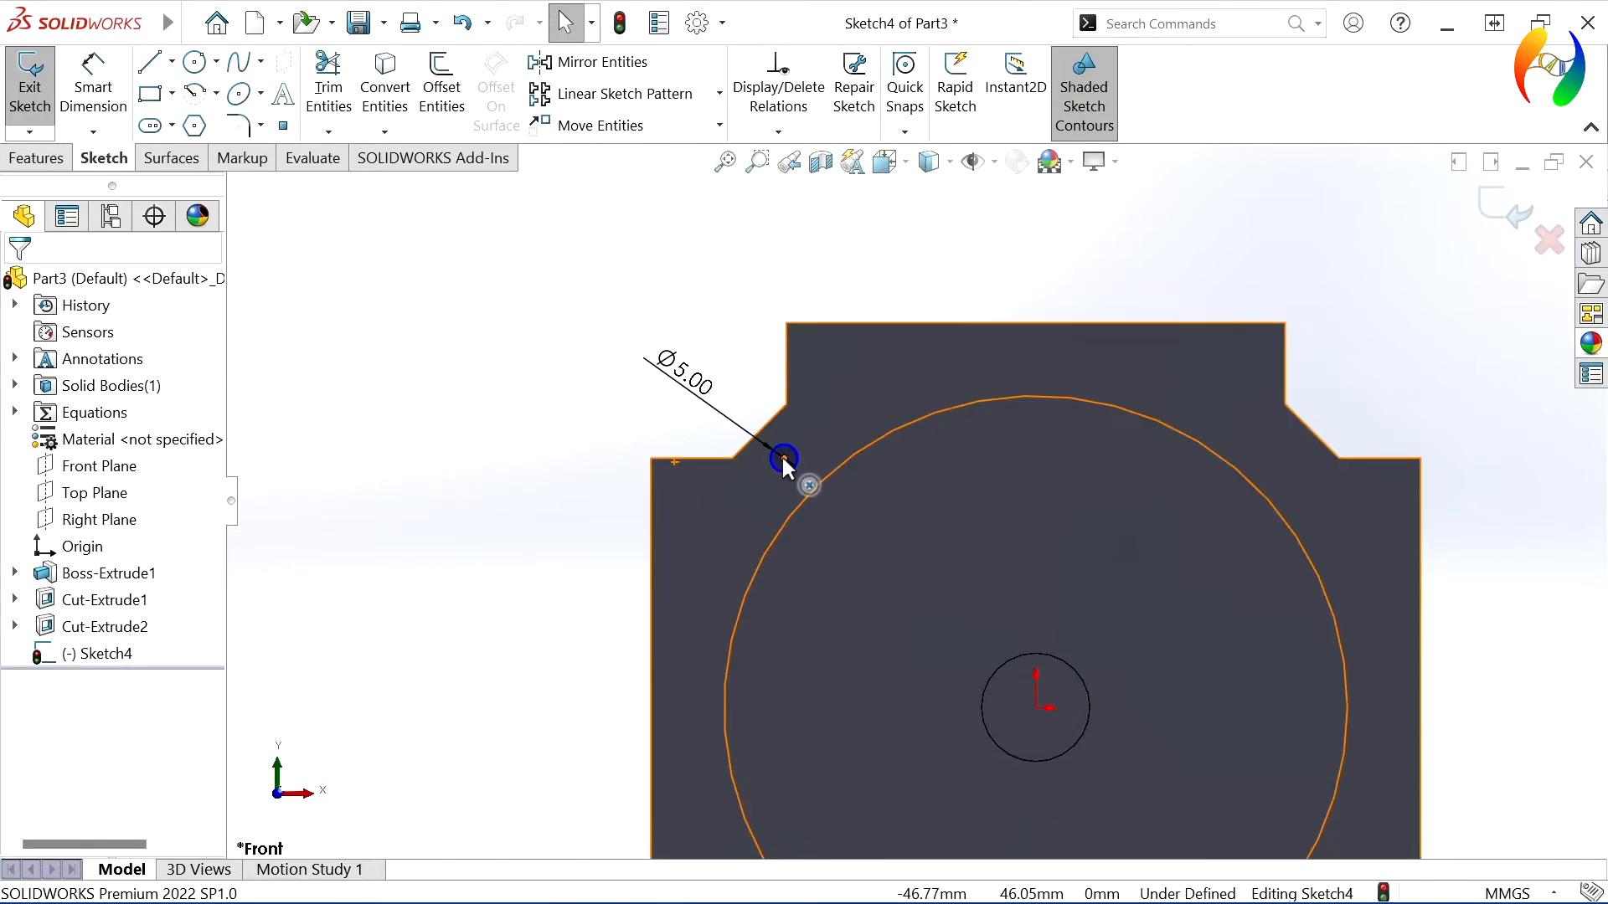
{"action": "left_click", "coordinate": [783, 458]}
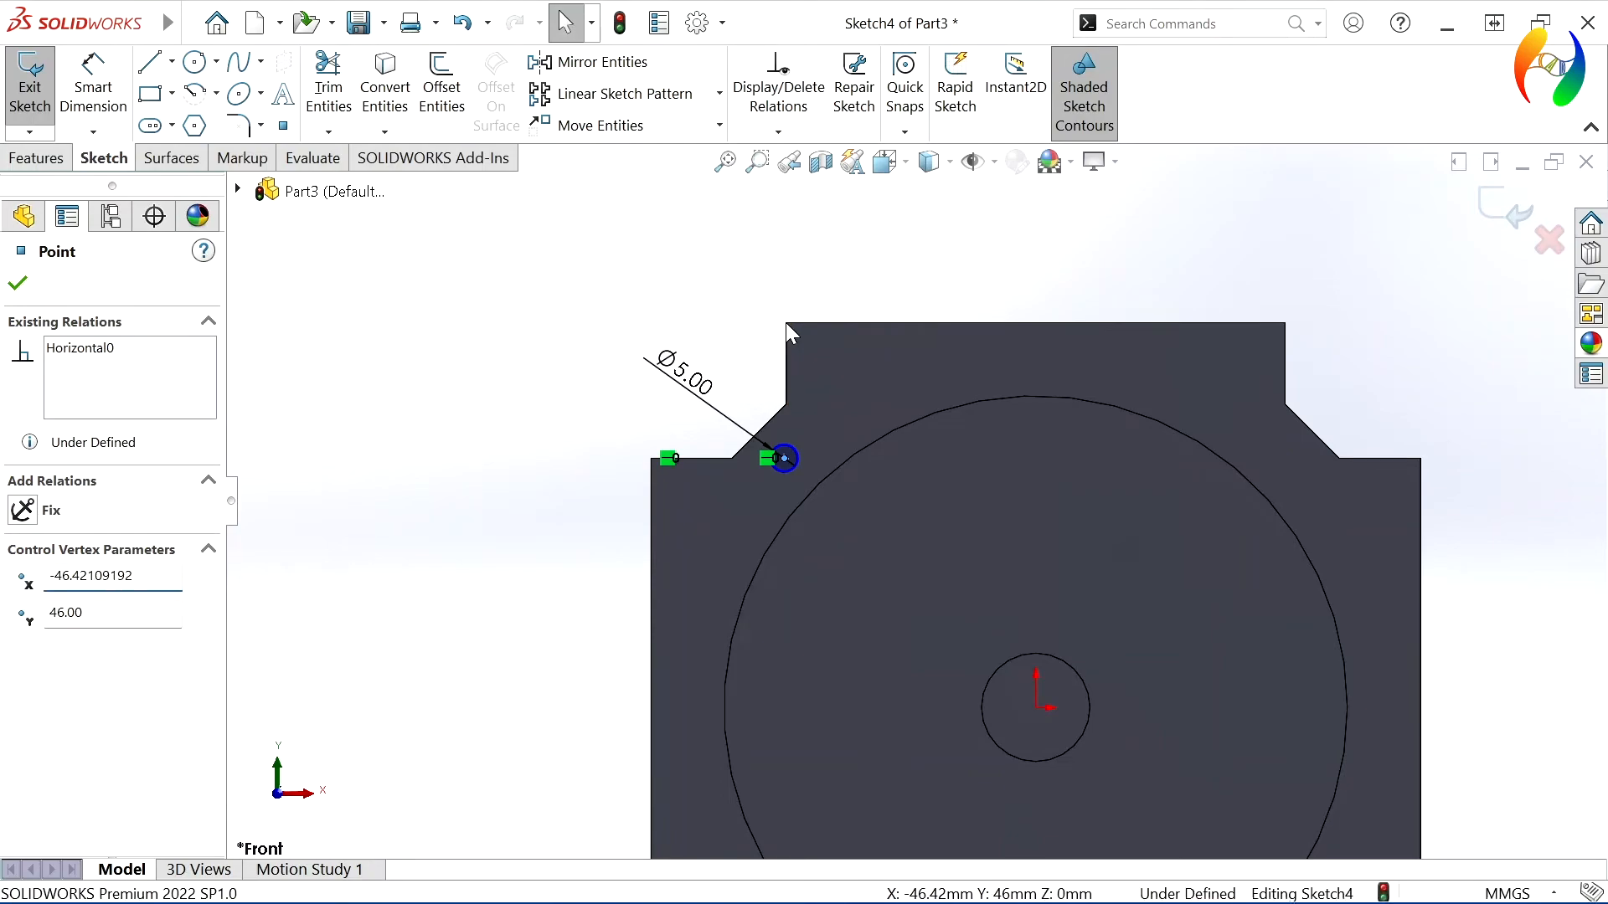
{"action": "left_click", "coordinate": [786, 323], "text": "ctrl"}
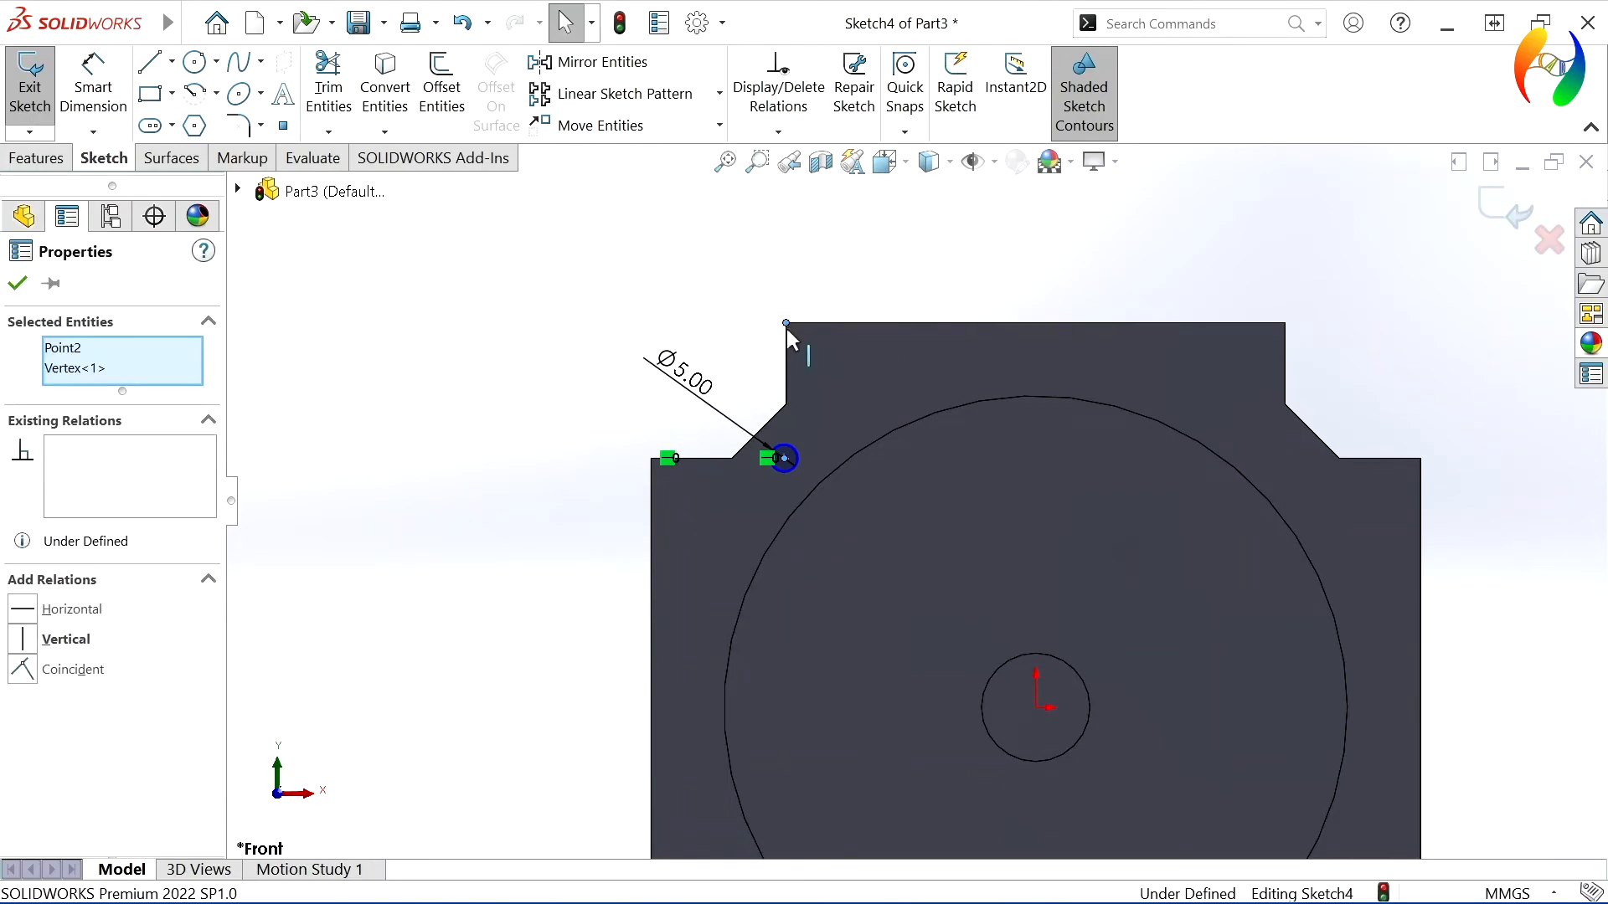
{"action": "left_click", "coordinate": [31, 640]}
{"action": "left_click", "coordinate": [352, 506]}
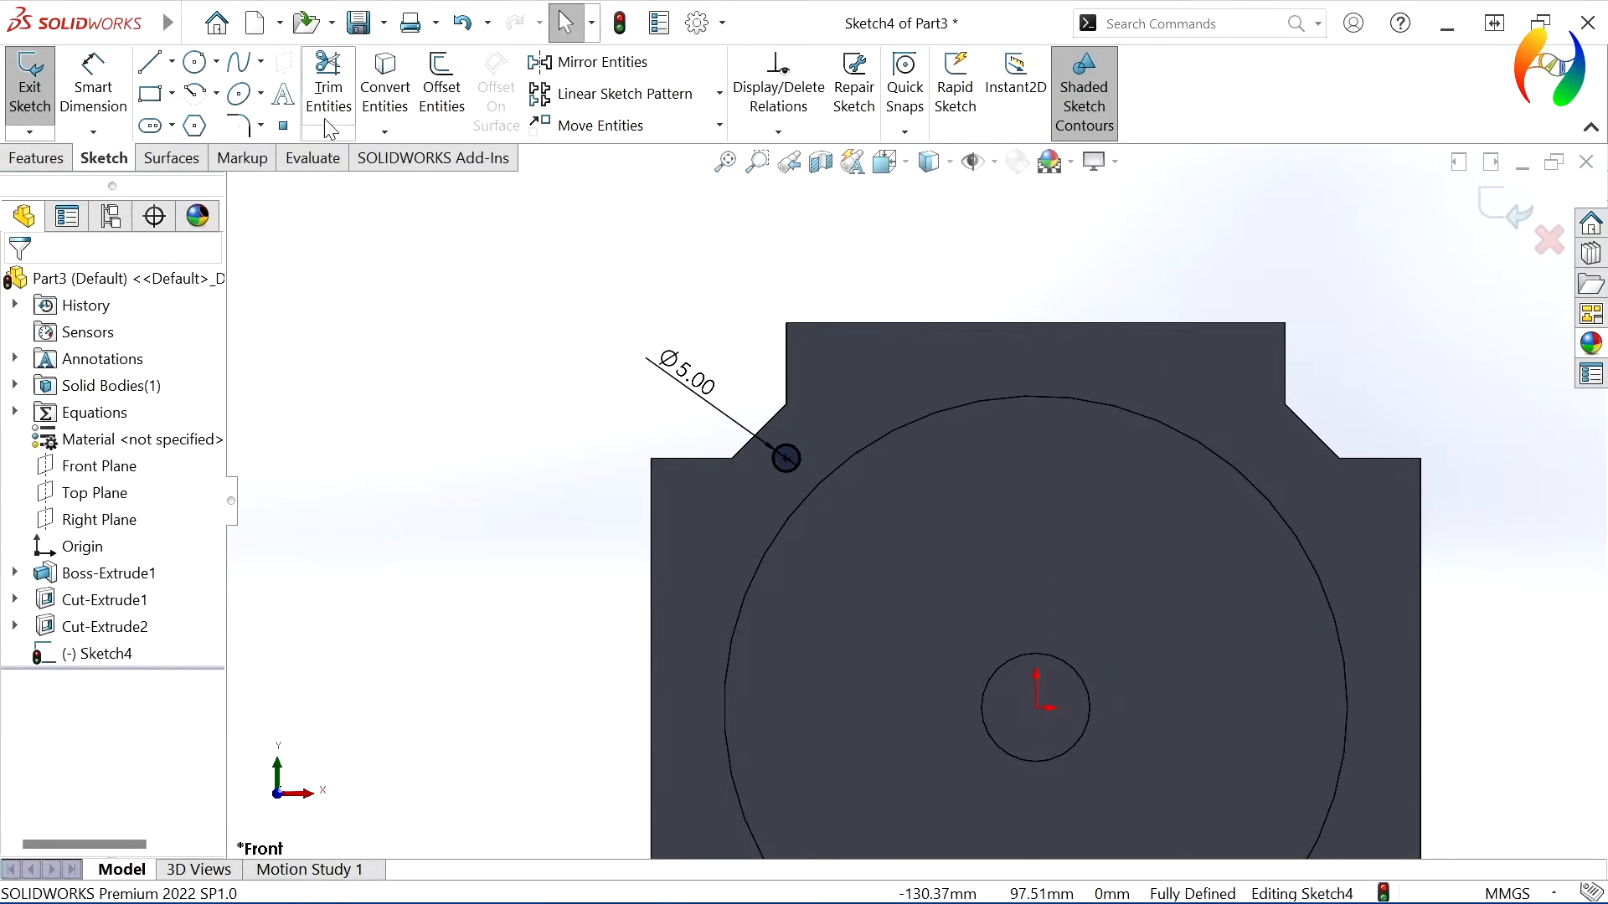
Create a circular sketch pattern of the 5 mm circle about the origin with 4 equally spaced instances over 360 degrees
{"action": "left_click", "coordinate": [719, 93]}
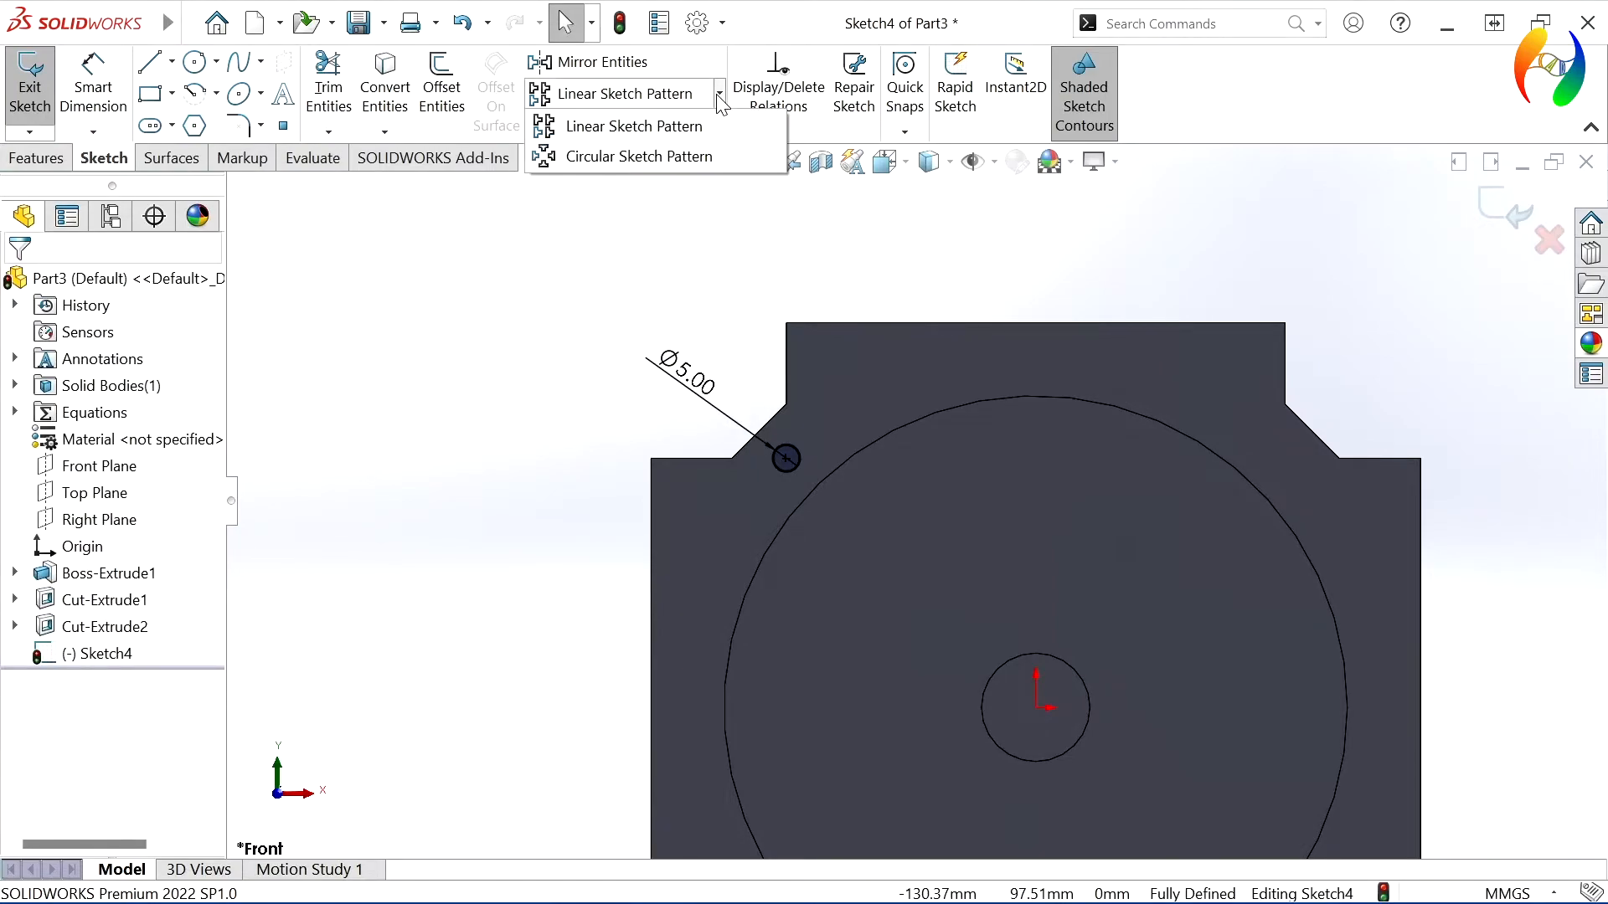
{"action": "left_click", "coordinate": [648, 154]}
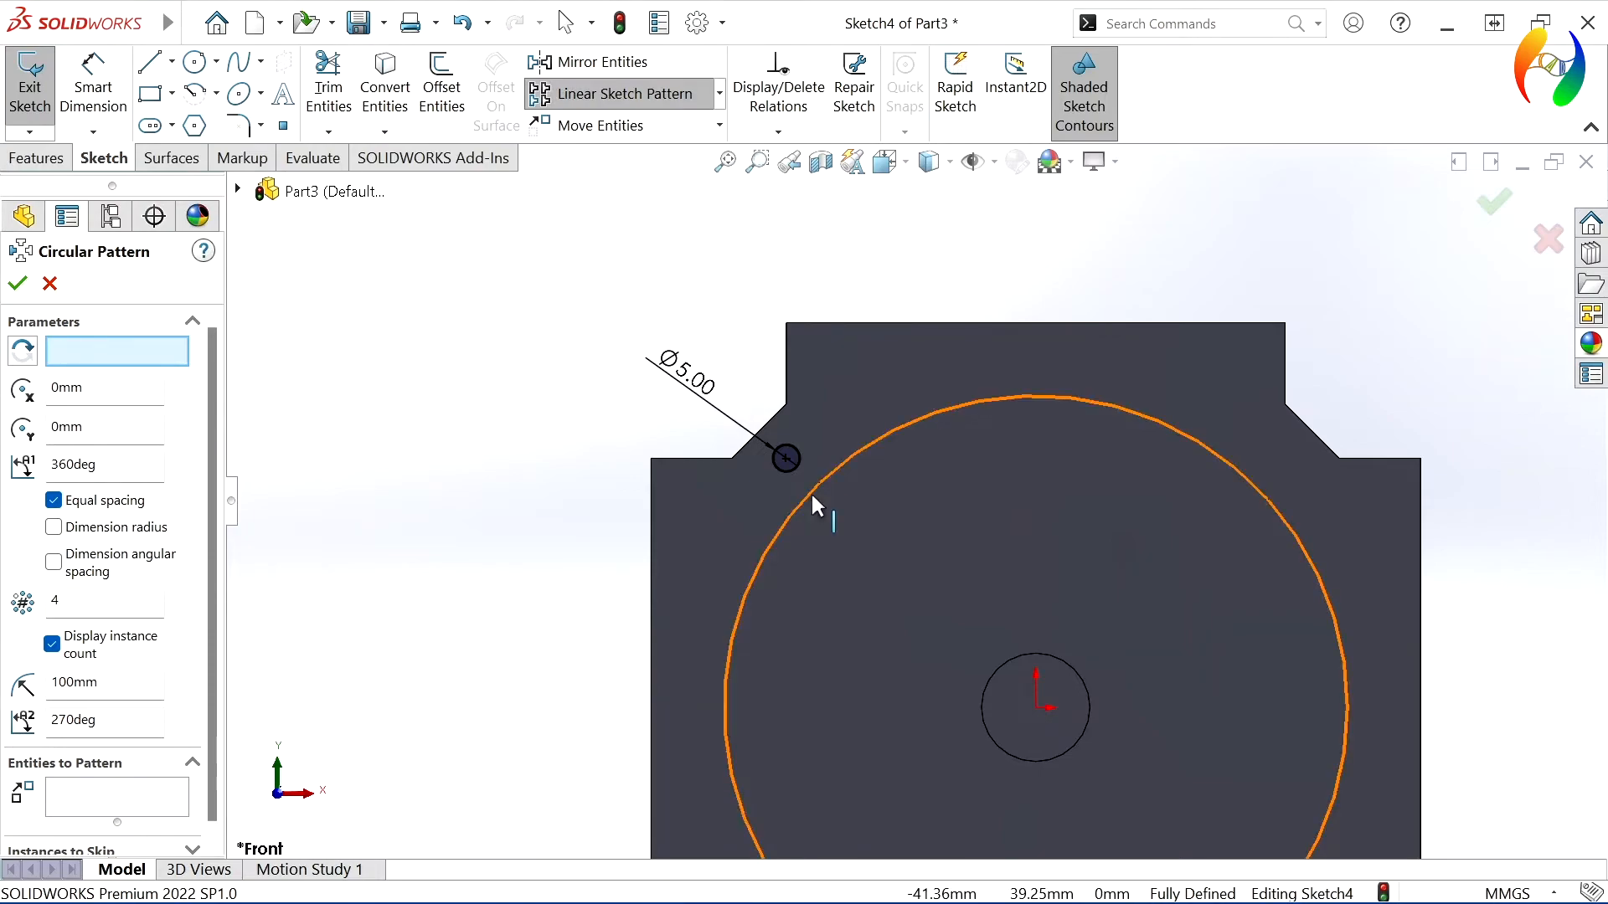
{"action": "left_click", "coordinate": [790, 465]}
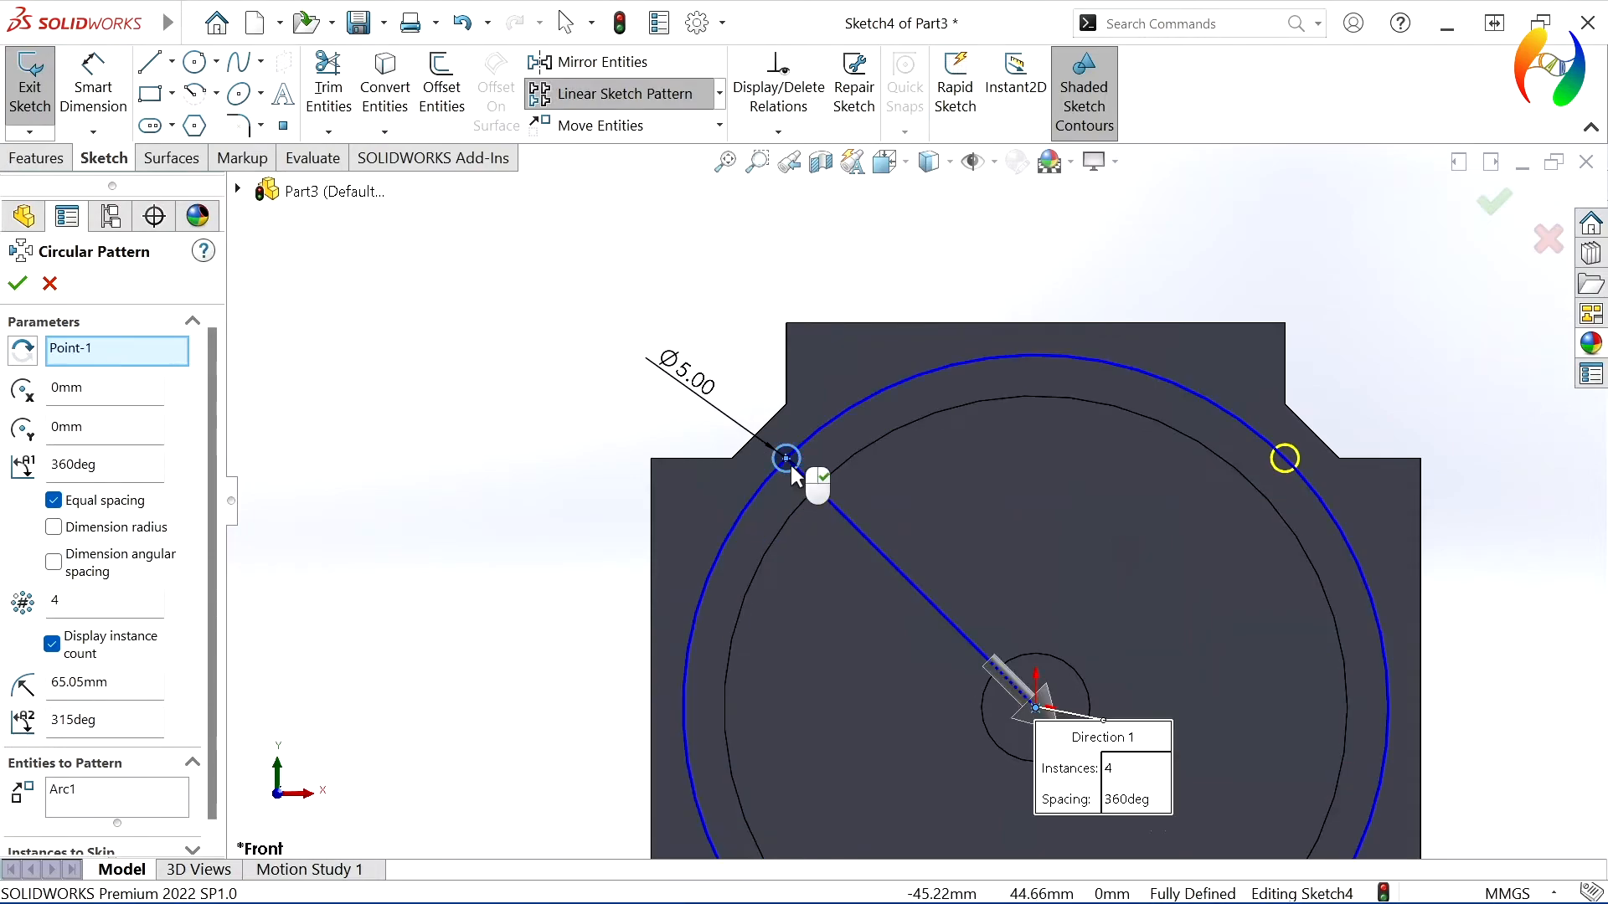
{"action": "left_click", "coordinate": [18, 286]}
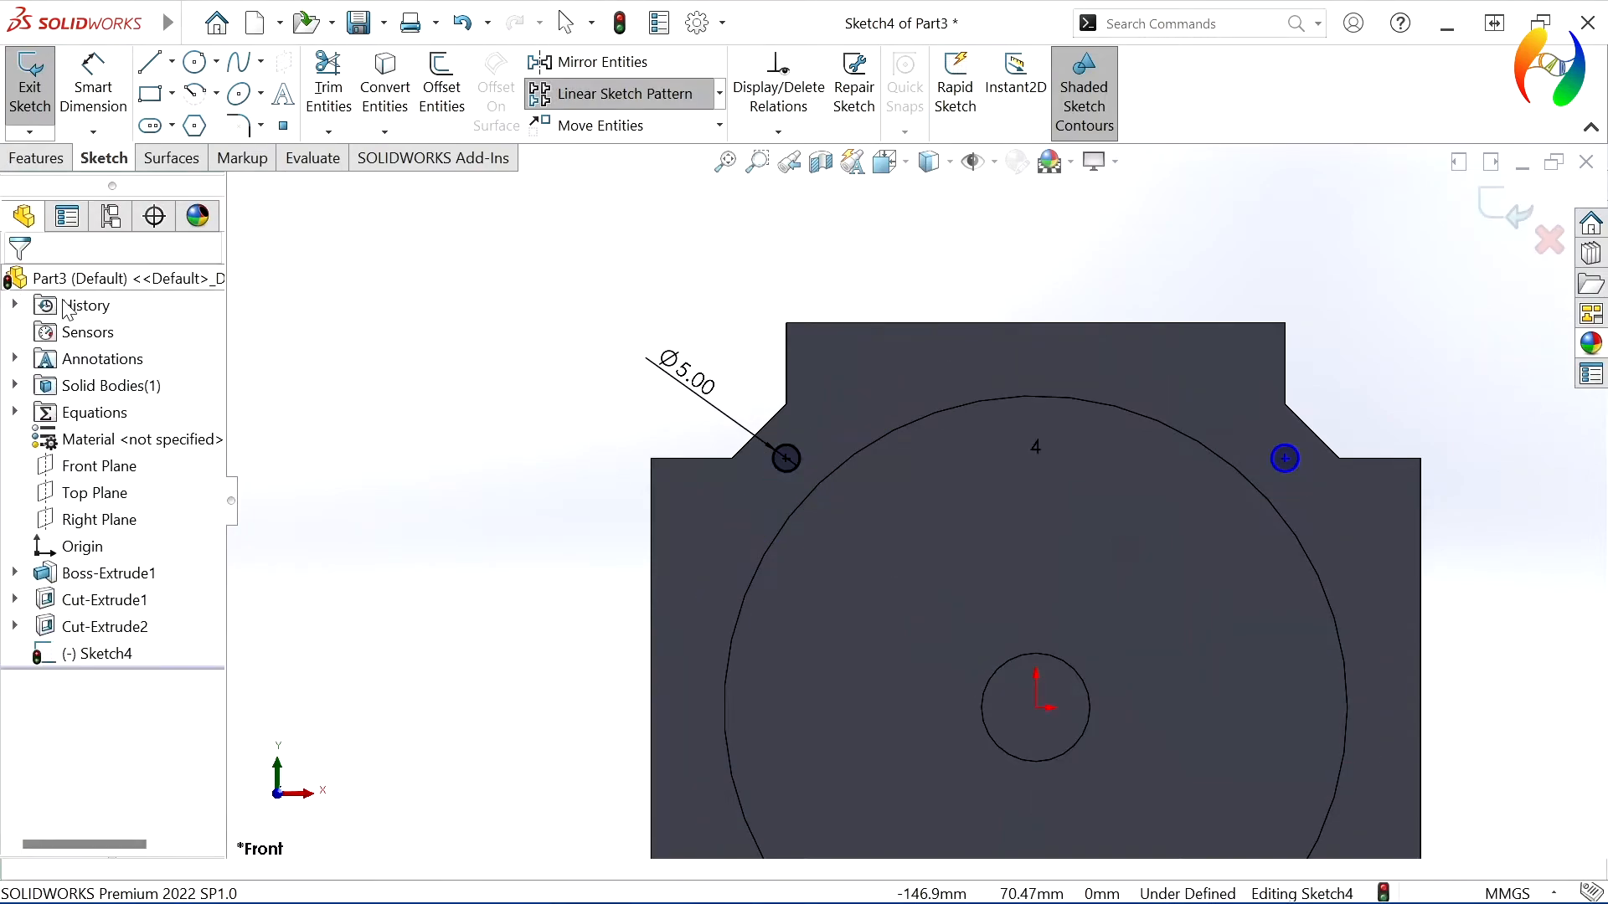
Align the upper-right patterned circle's centre vertically with the top arm's right corner vertex and horizontally with the right arm's upper corner vertex
{"action": "left_click", "coordinate": [1286, 458]}
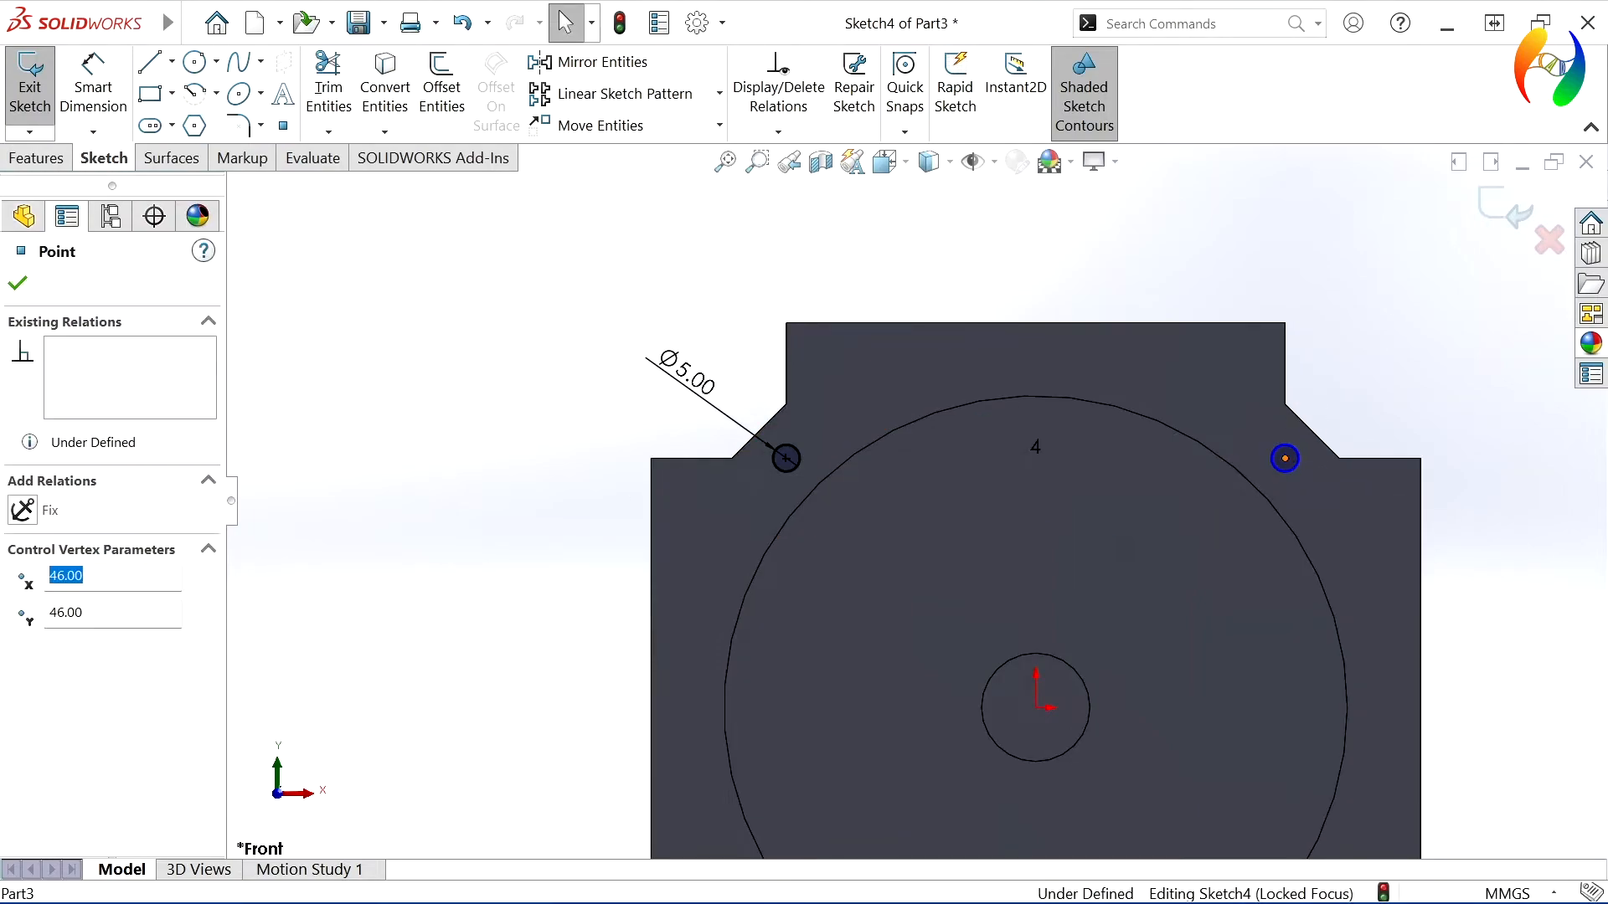
{"action": "left_click", "coordinate": [1285, 323], "text": "ctrl"}
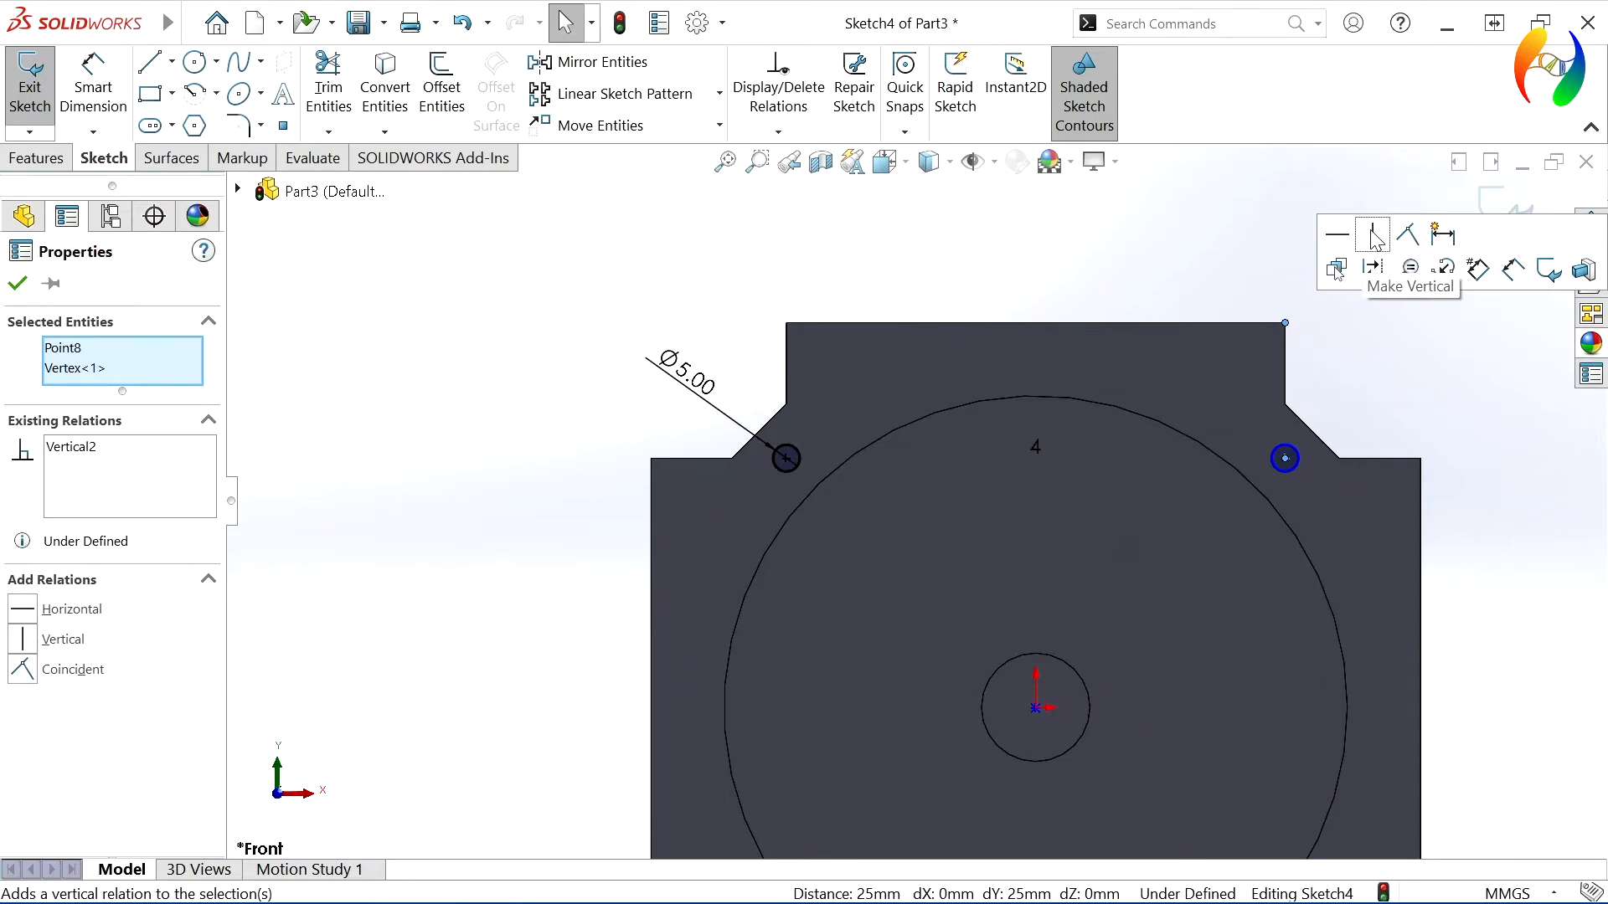
{"action": "left_click", "coordinate": [1376, 235]}
{"action": "scroll", "coordinate": [1385, 560], "scroll_direction": "up", "scroll_amount": 5}
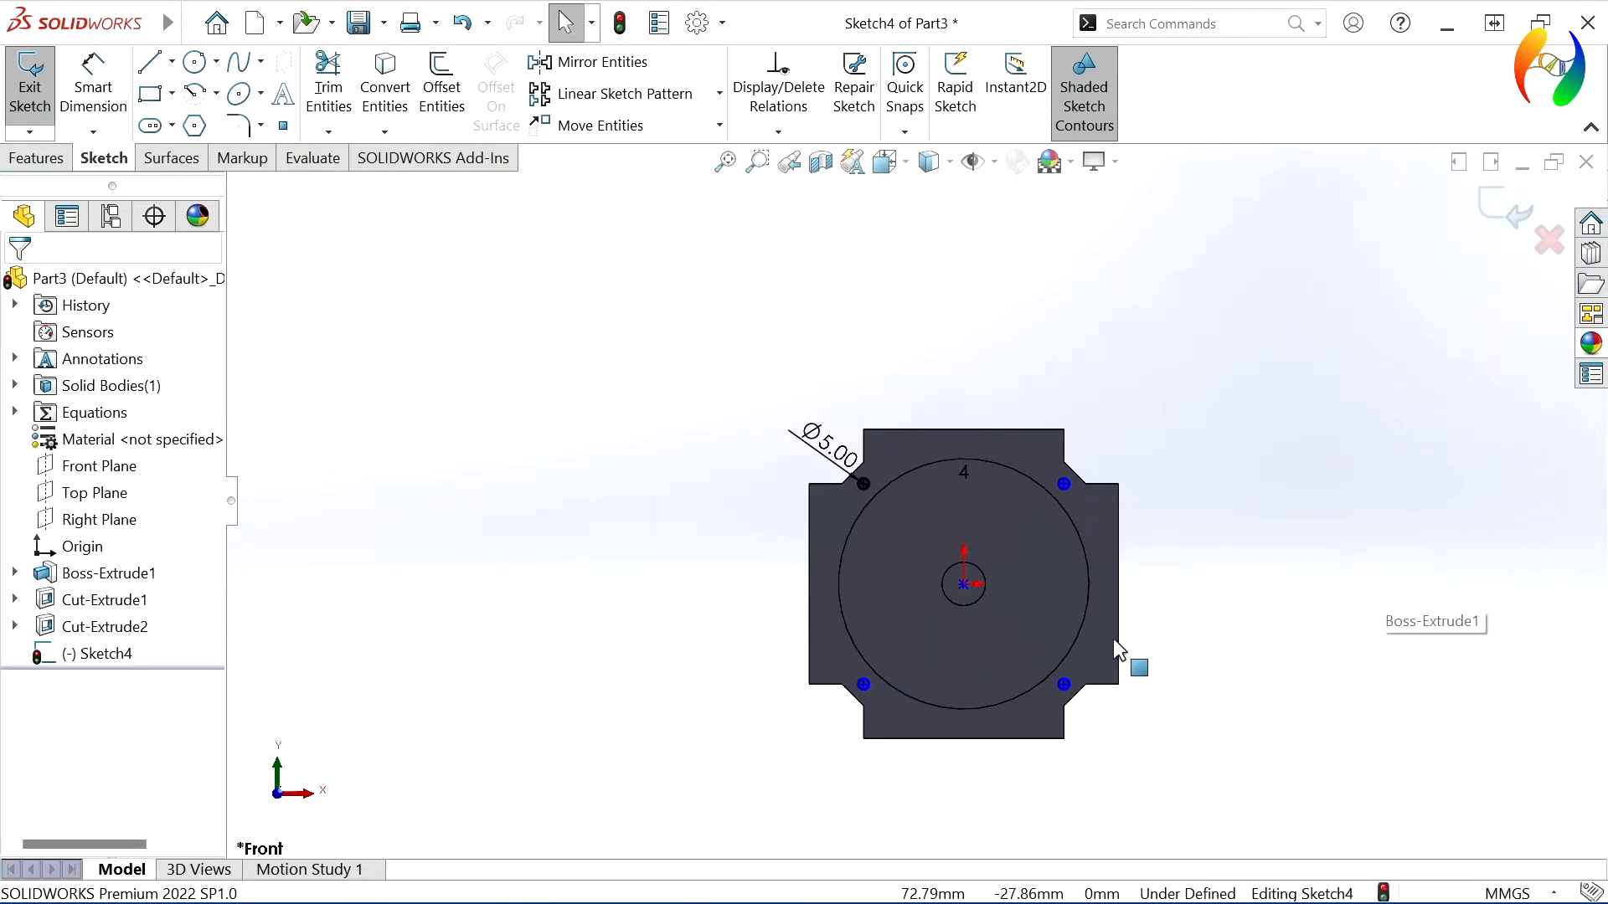
{"action": "scroll", "coordinate": [1114, 640], "scroll_direction": "down", "scroll_amount": 4}
{"action": "left_click", "coordinate": [957, 275]}
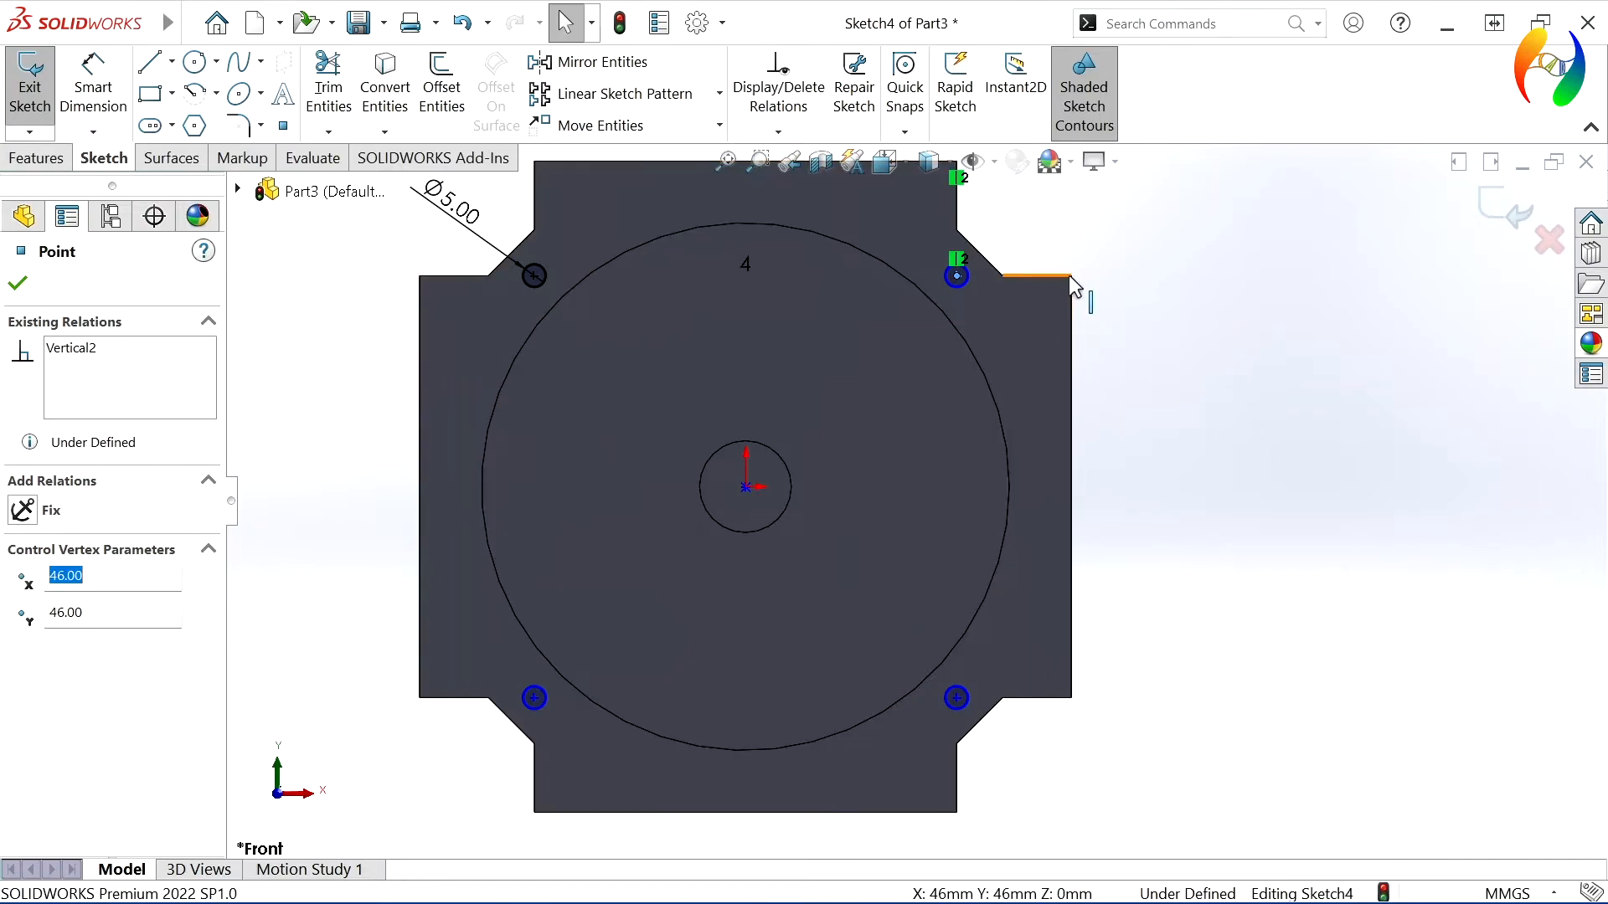
{"action": "left_click", "coordinate": [1072, 275], "text": "ctrl"}
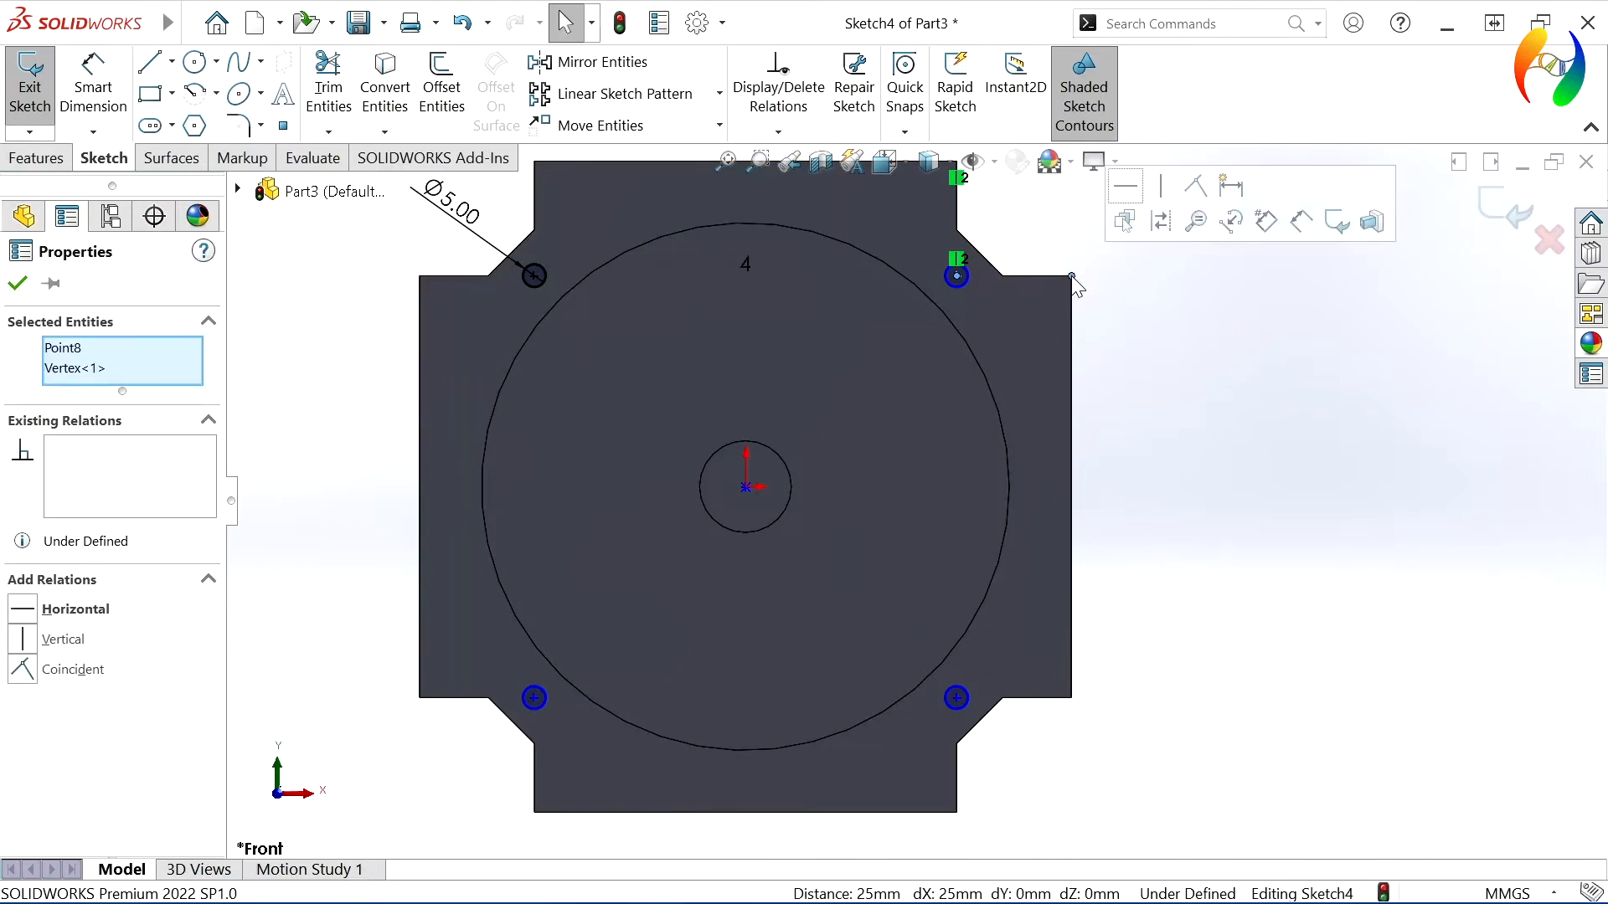
{"action": "left_click", "coordinate": [1139, 193]}
{"action": "left_click", "coordinate": [1162, 438]}
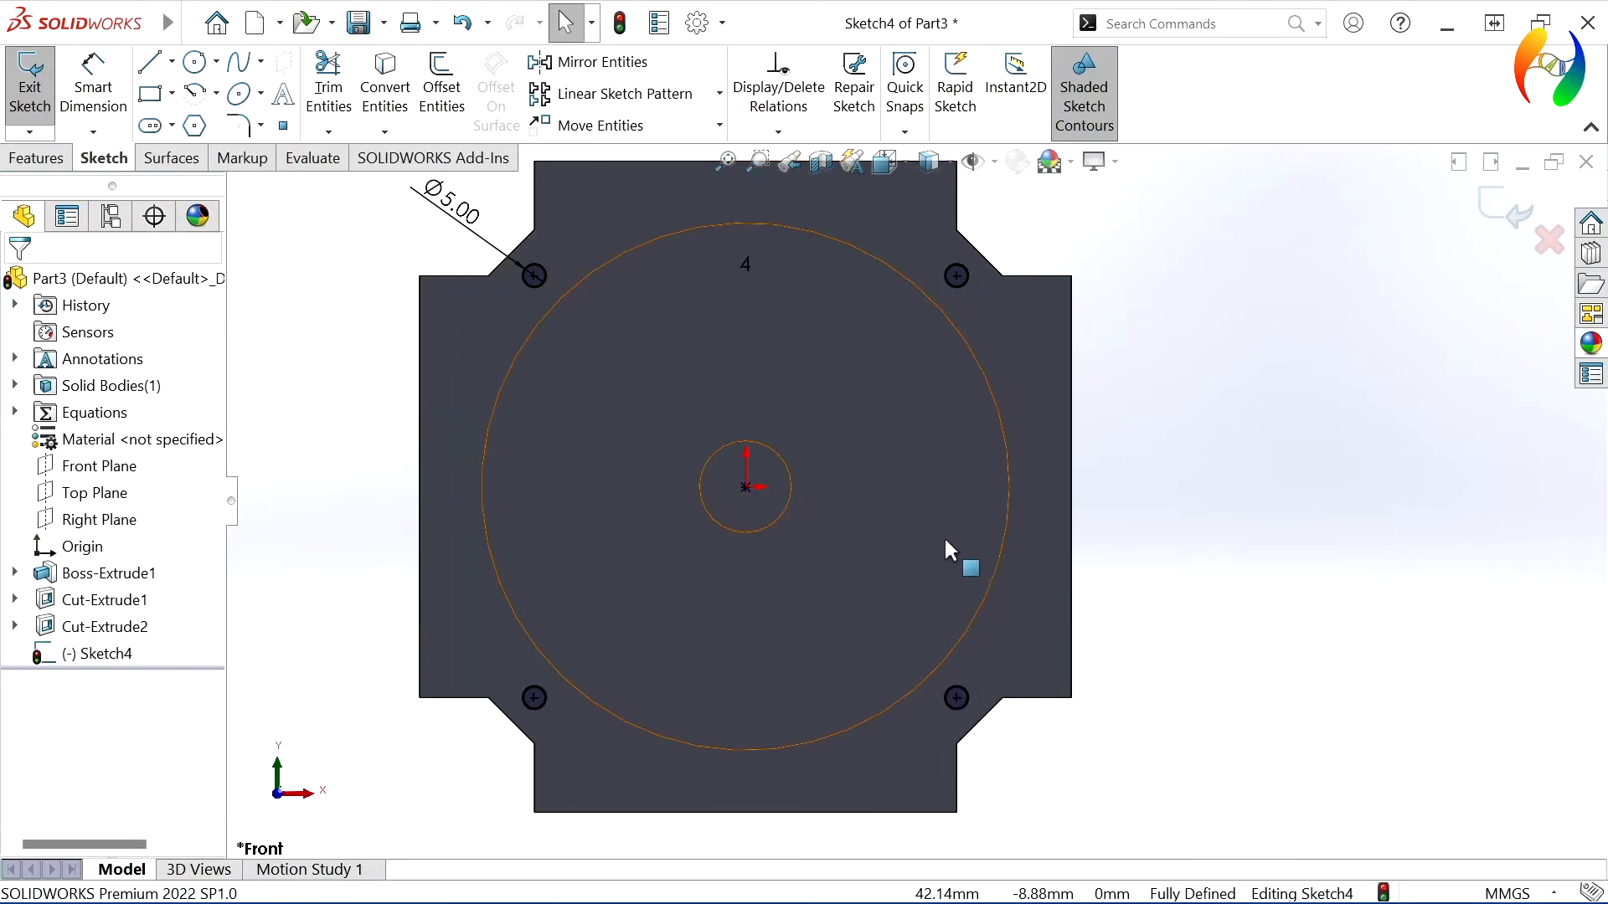
Cut the four 5 mm circles into the block's front end face as a blind extruded cut 15 mm deep
{"action": "scroll", "coordinate": [938, 527], "scroll_direction": "up", "scroll_amount": 1}
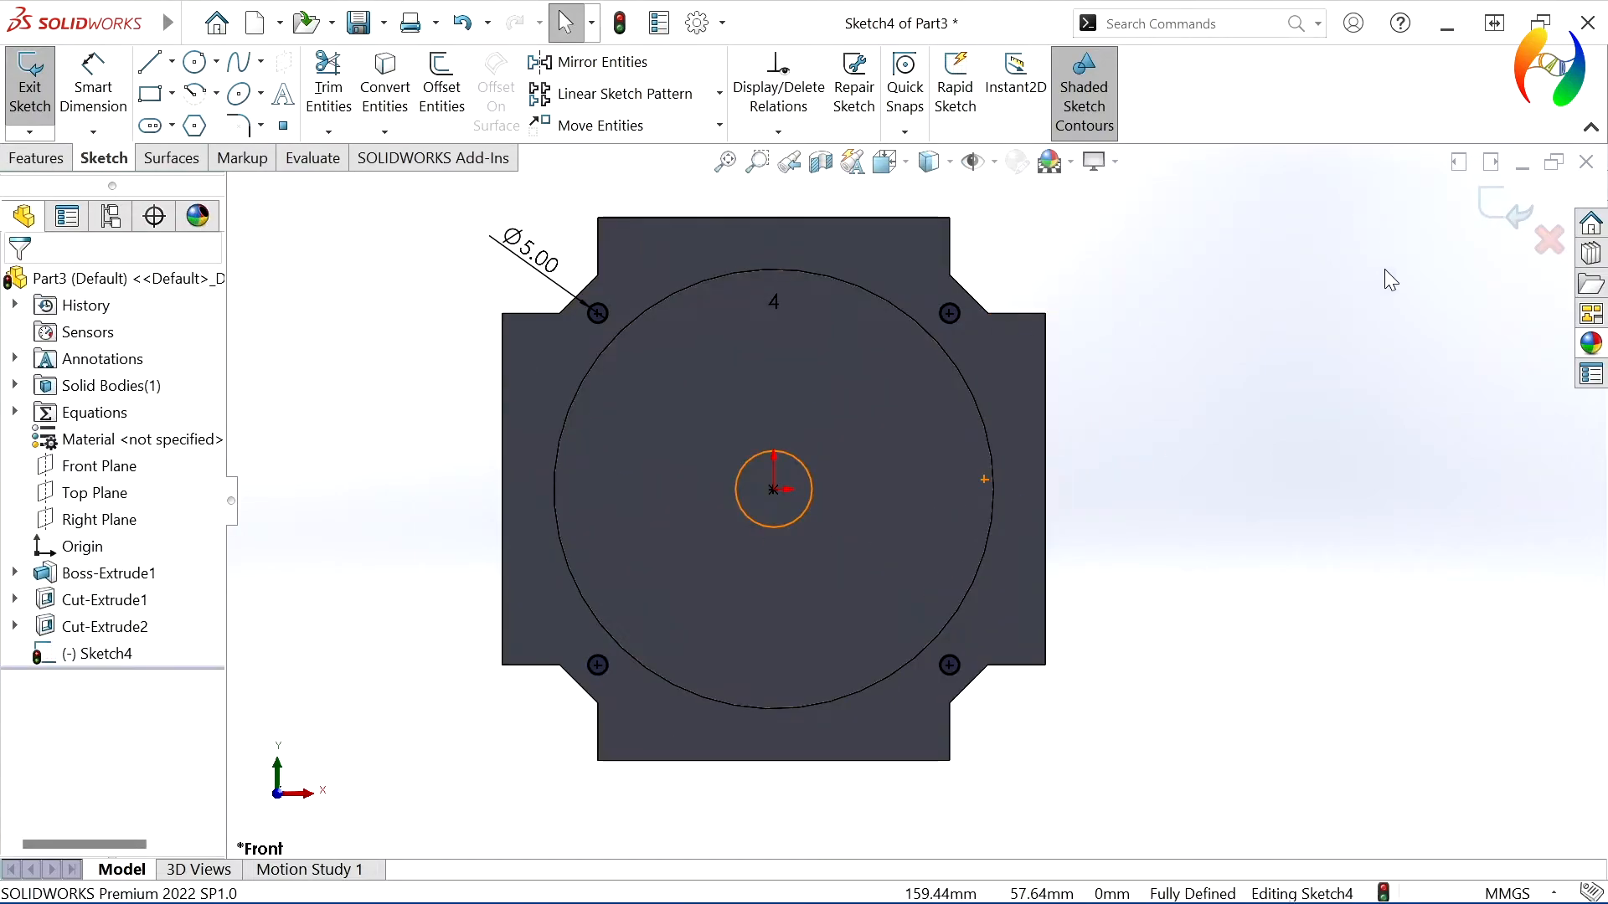
{"action": "left_click", "coordinate": [36, 158]}
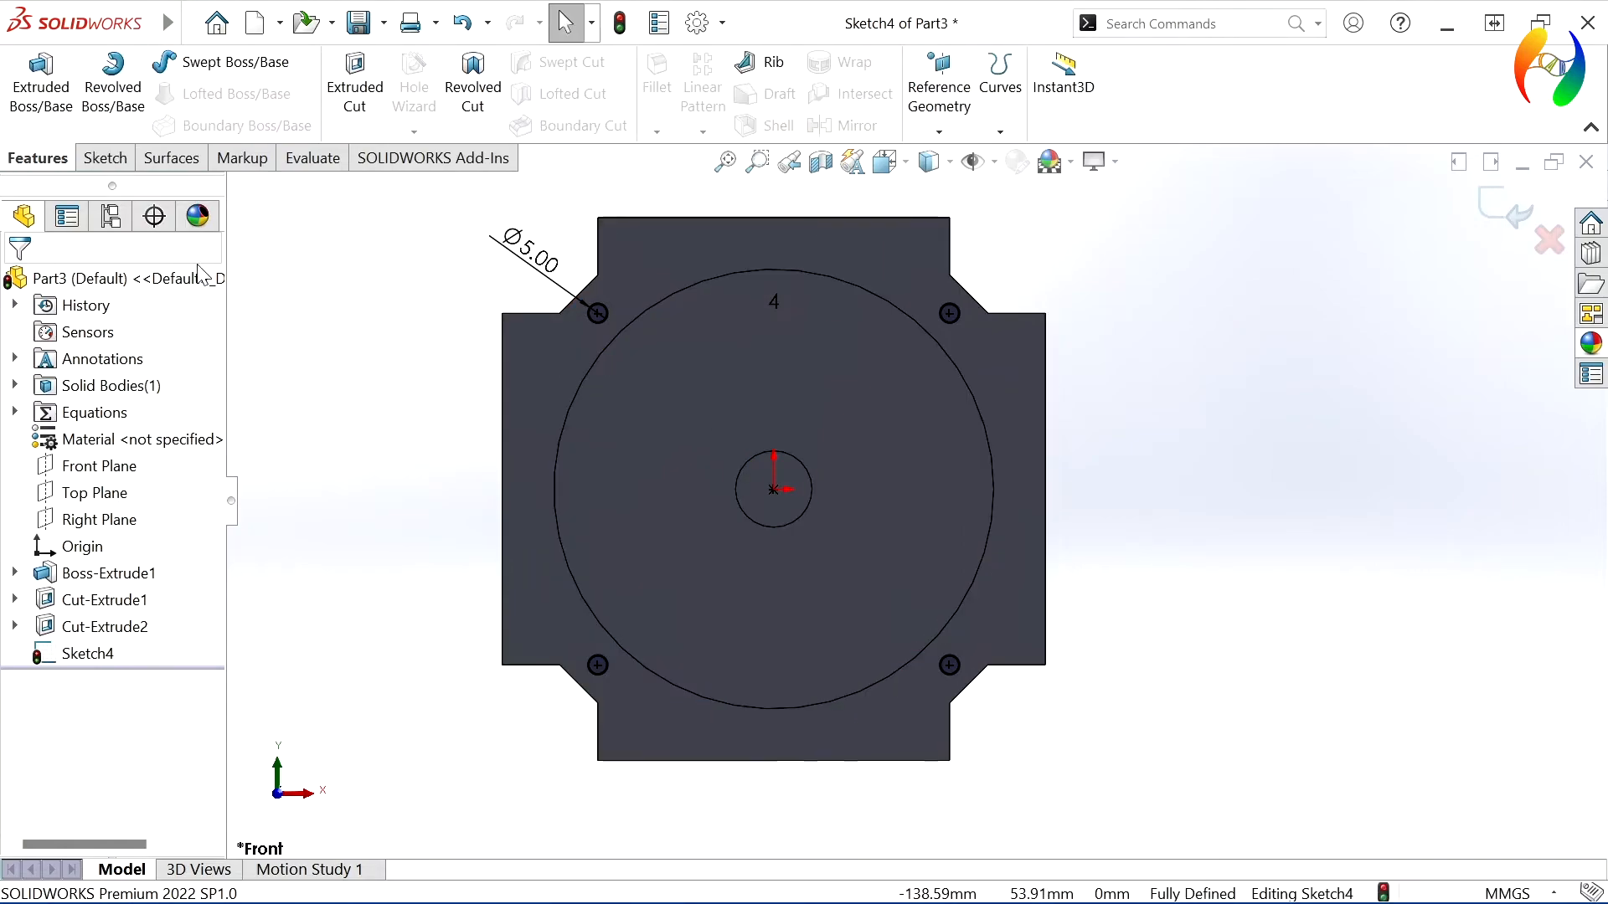
{"action": "left_click", "coordinate": [355, 88]}
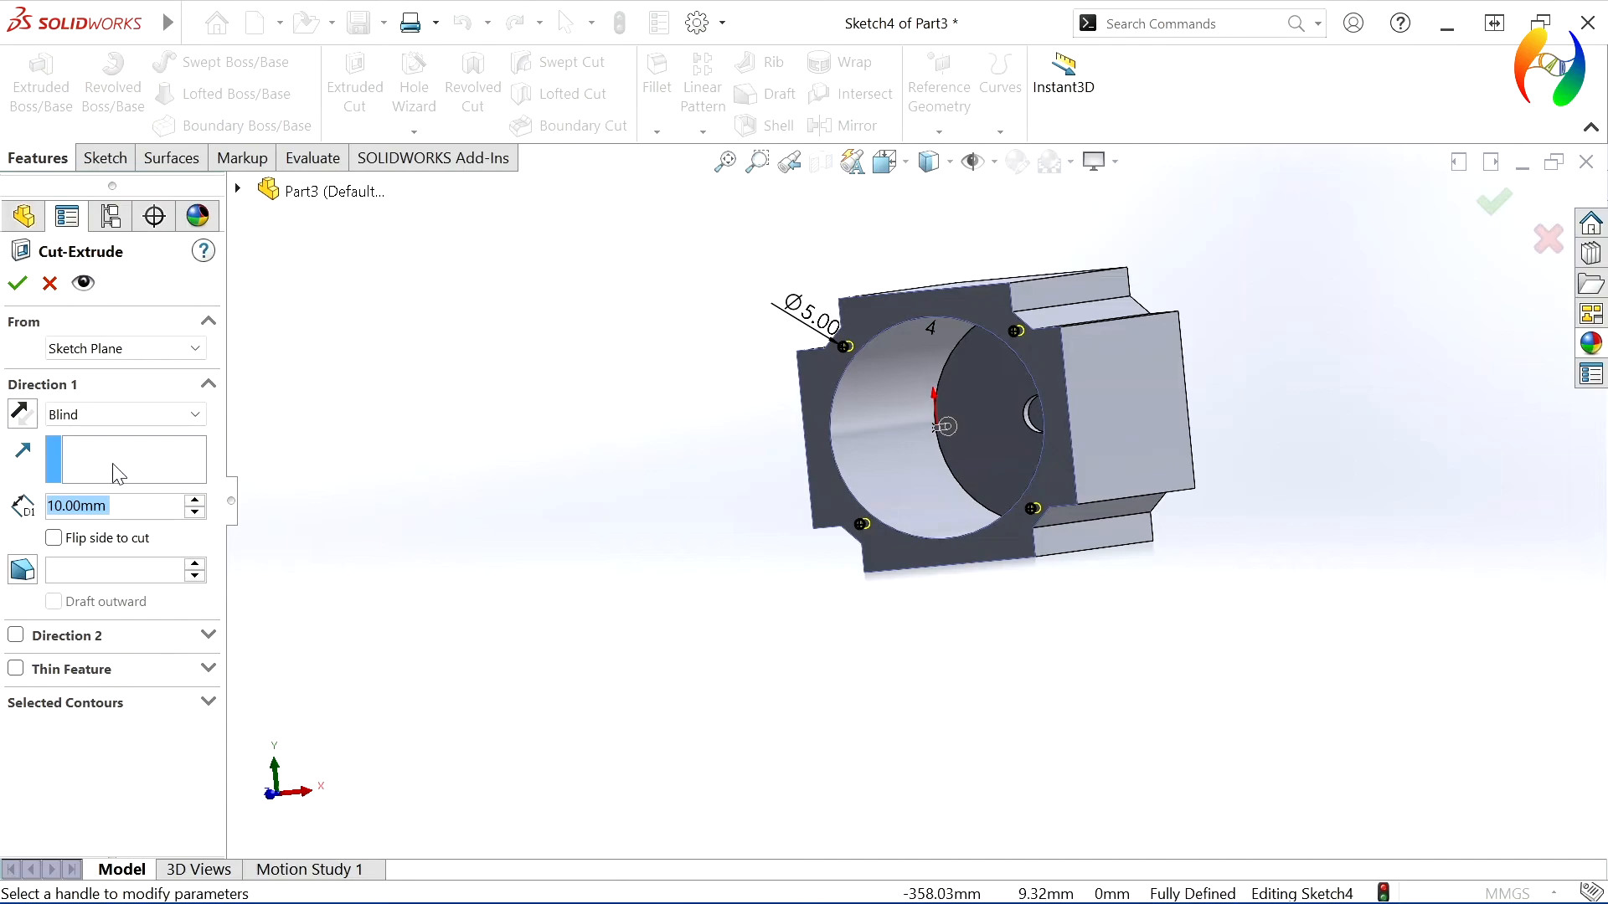
{"action": "type", "text": "15"}
{"action": "key", "text": "Return"}
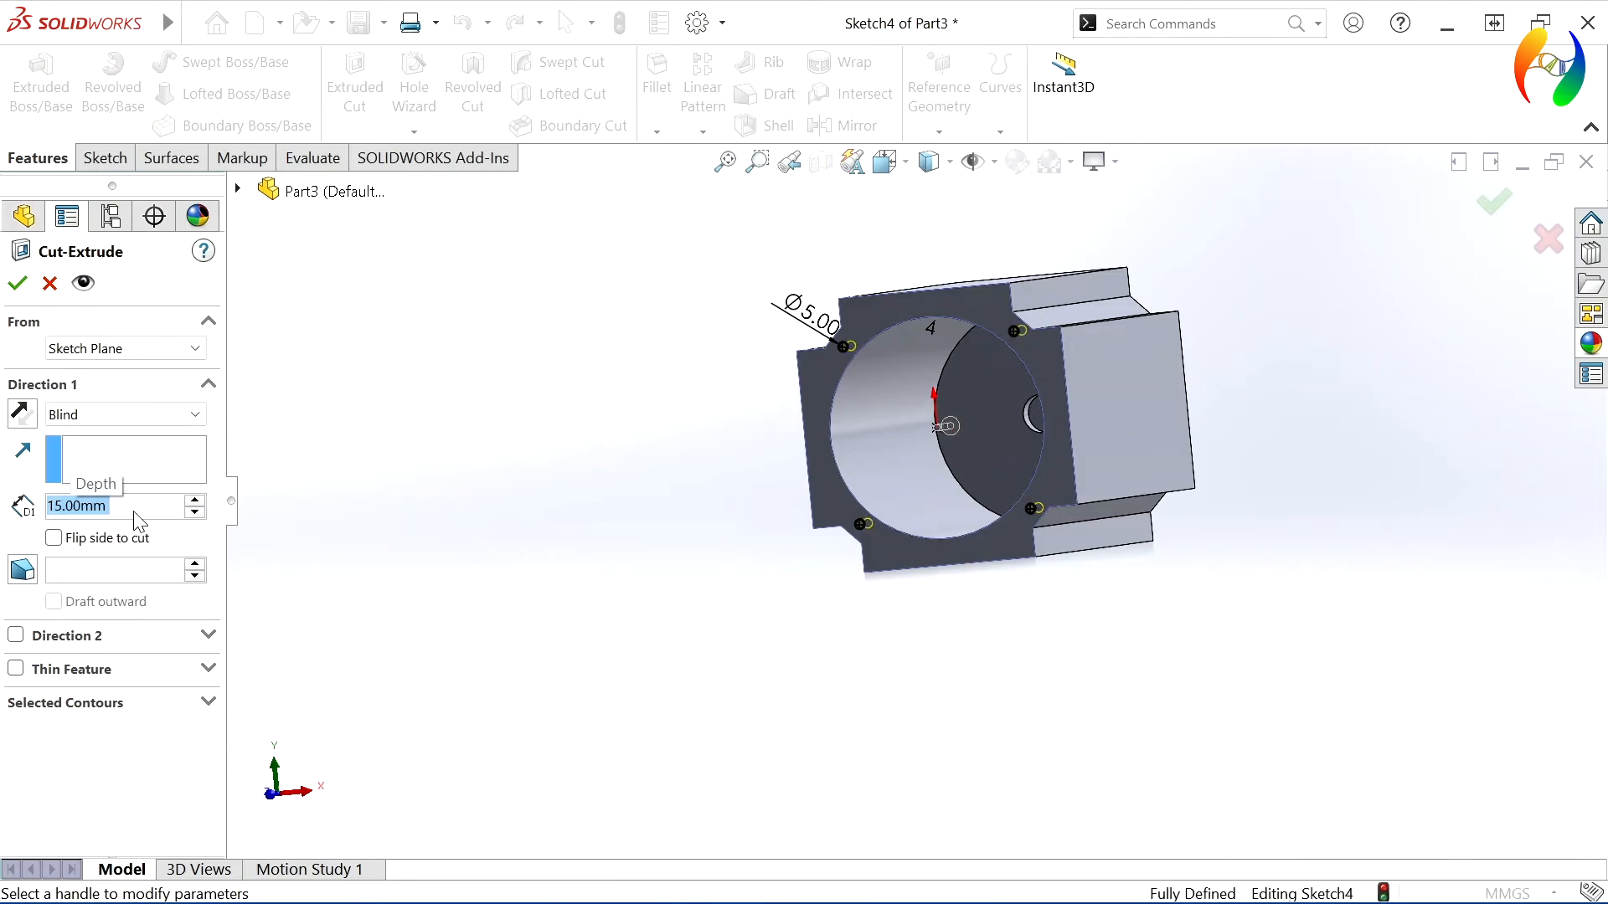
{"action": "middle_click_drag", "start_coordinate": [661, 569], "coordinate": [614, 576]}
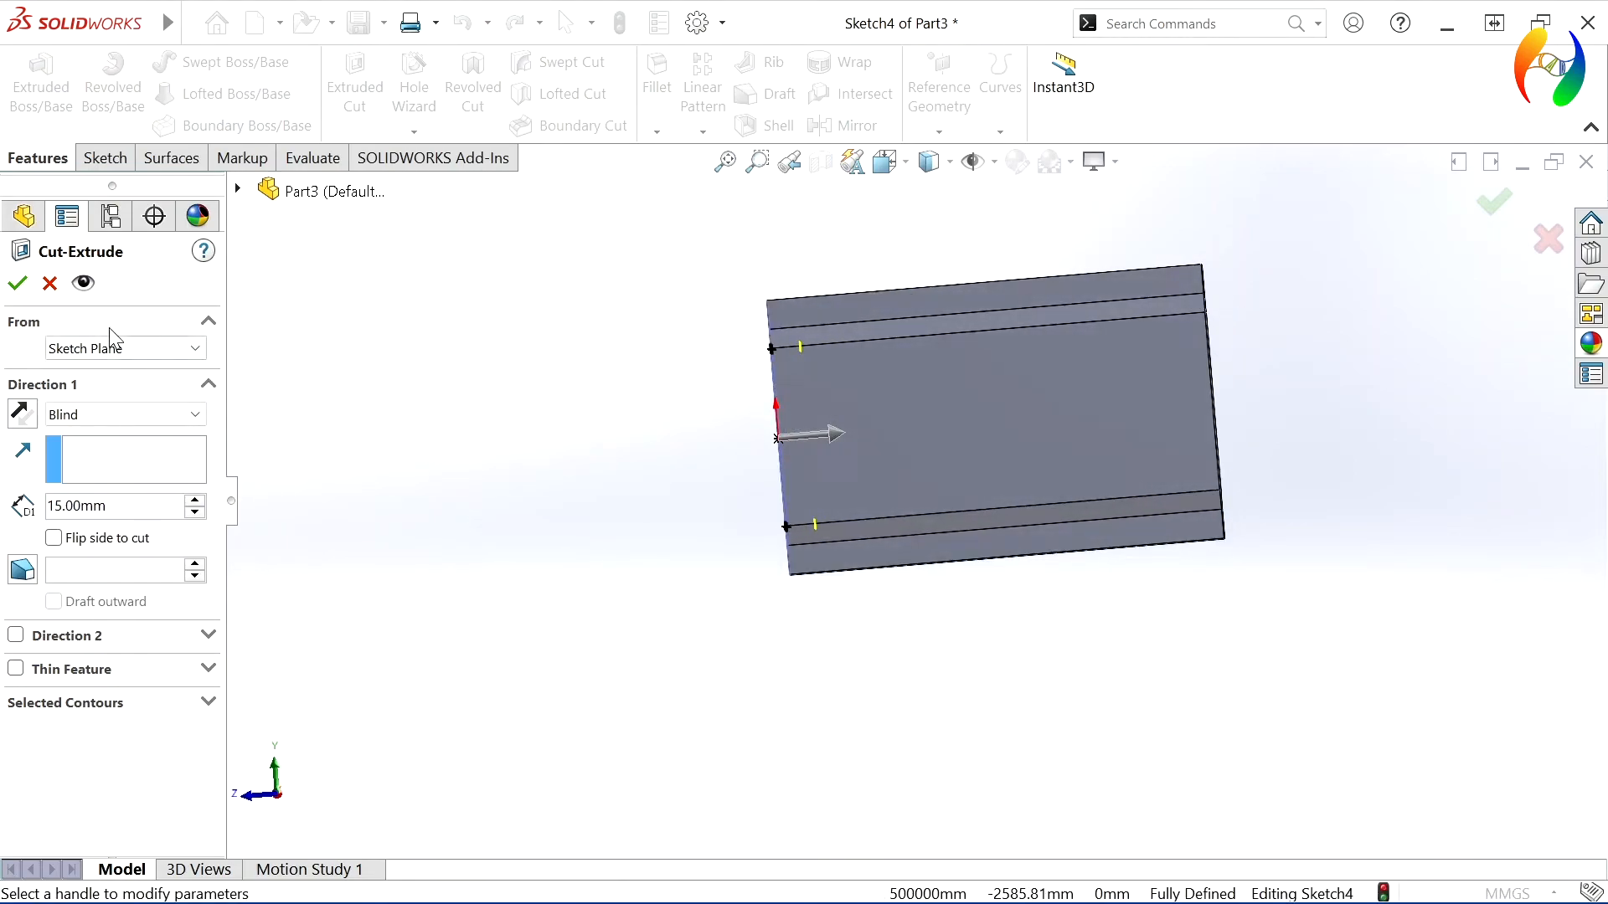
{"action": "left_click", "coordinate": [19, 284]}
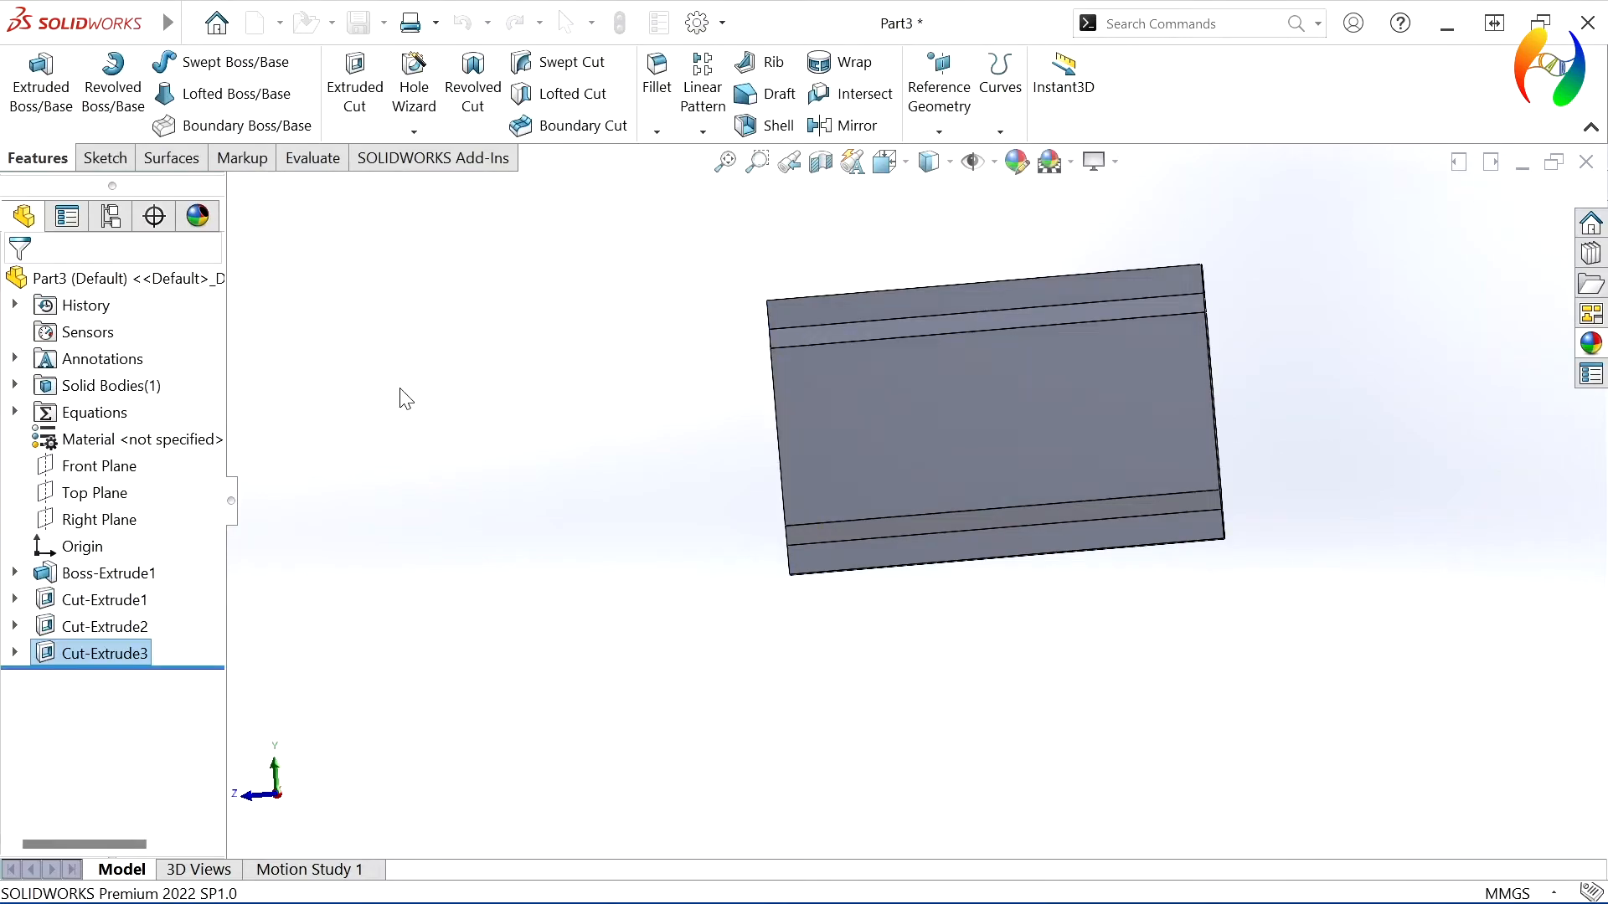
{"action": "middle_click_drag", "start_coordinate": [682, 607], "coordinate": [162, 892]}
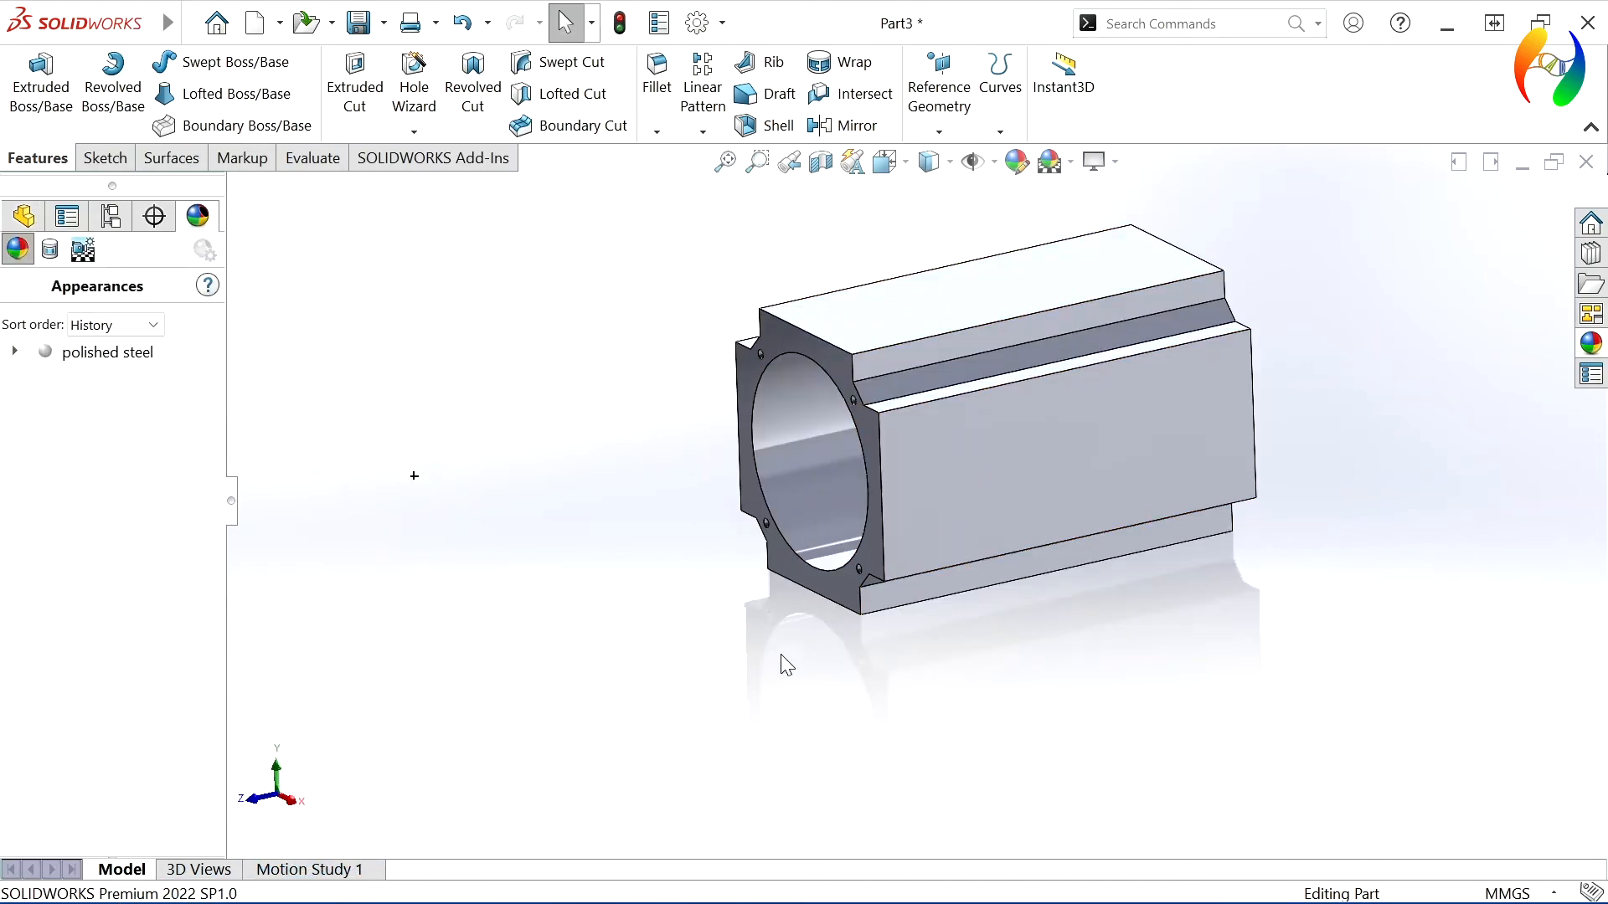
{"action": "middle_click_drag", "start_coordinate": [786, 665], "coordinate": [921, 418]}
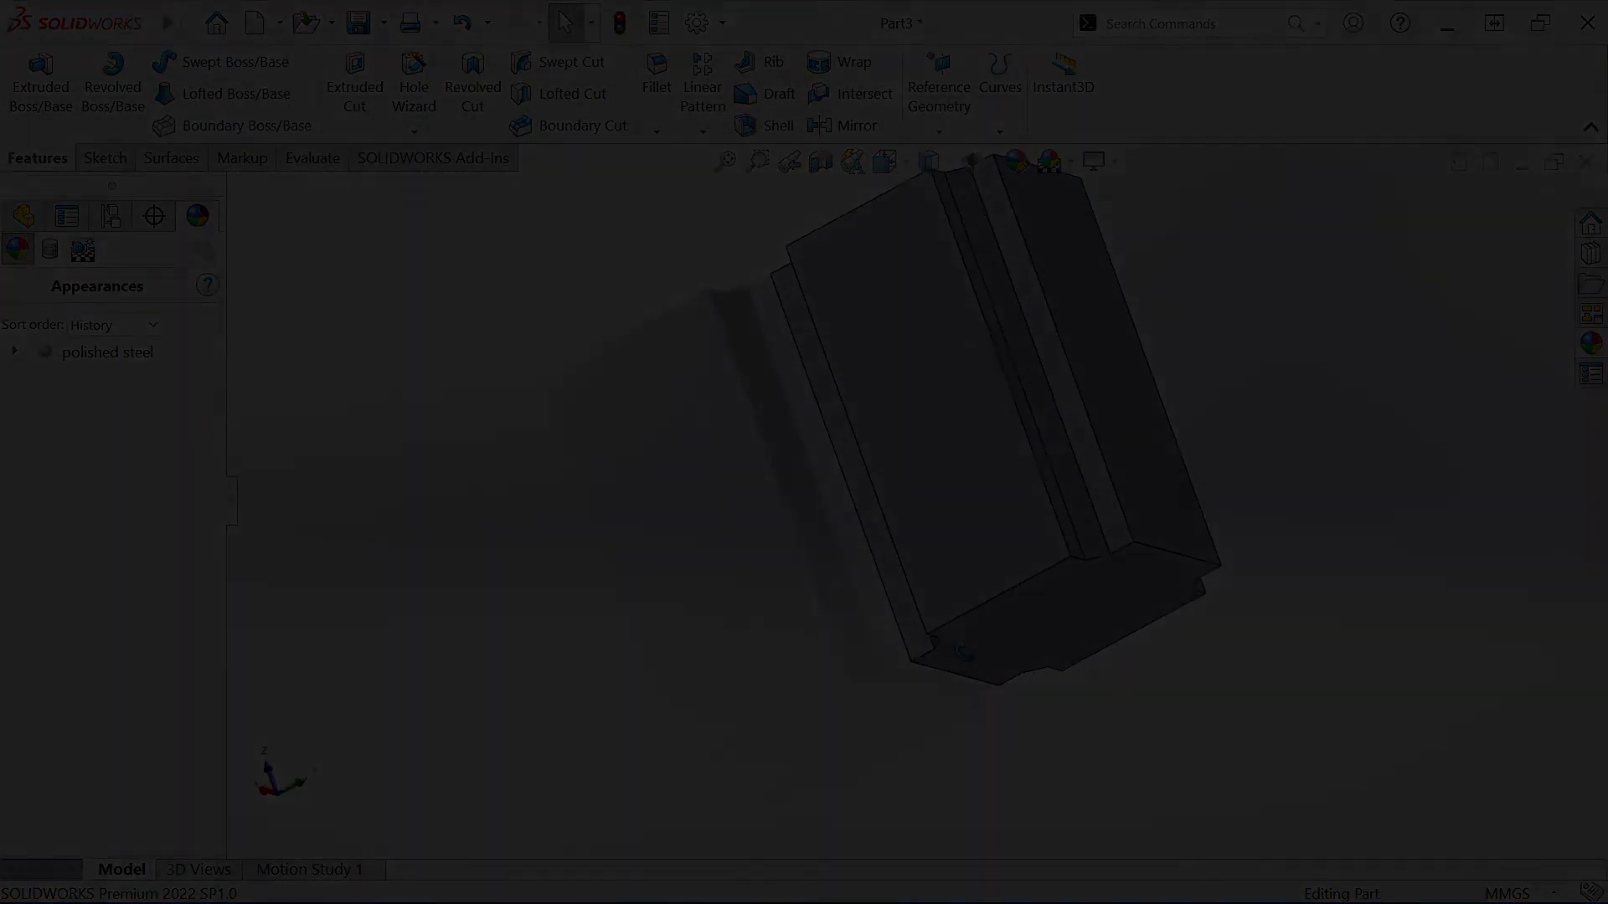